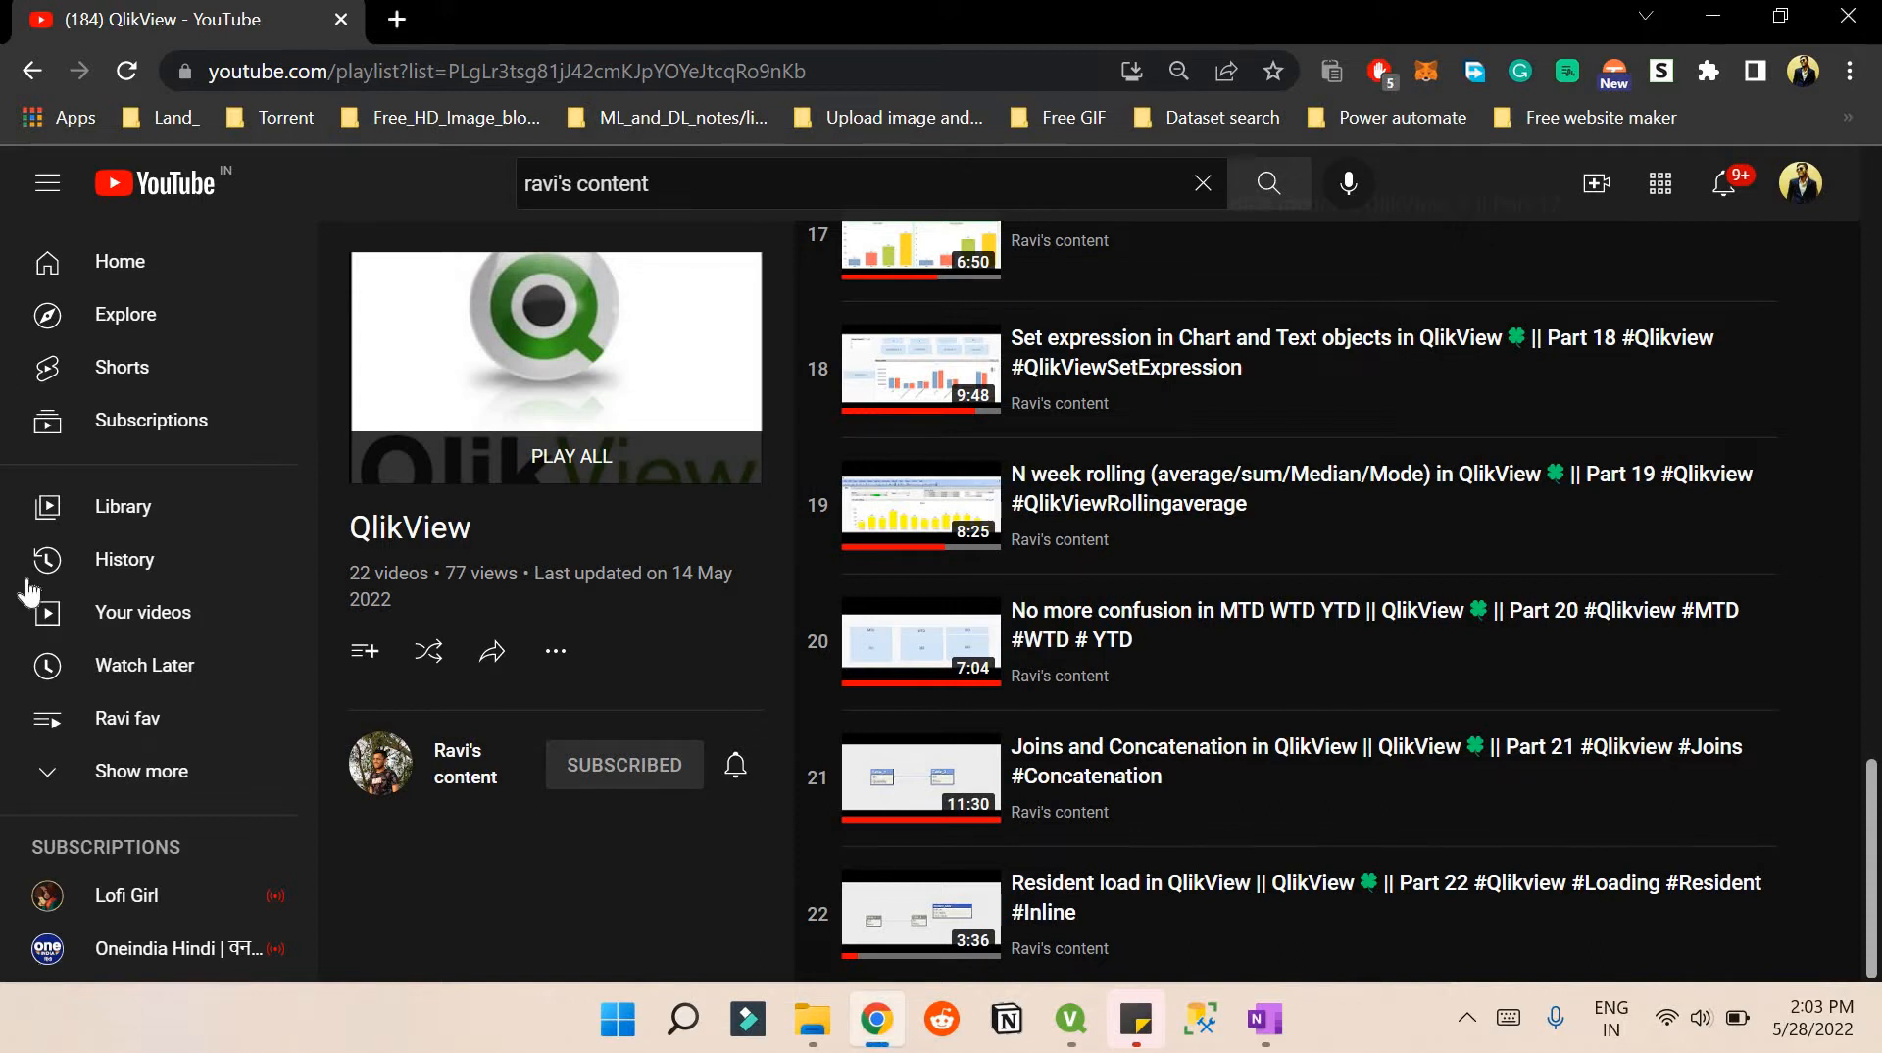
# Step: Switch to QlikView, open the load script of the Connect with SQL document, and launch SQL Server Management Studio
pyautogui.hotkey('alt', 'Tab')
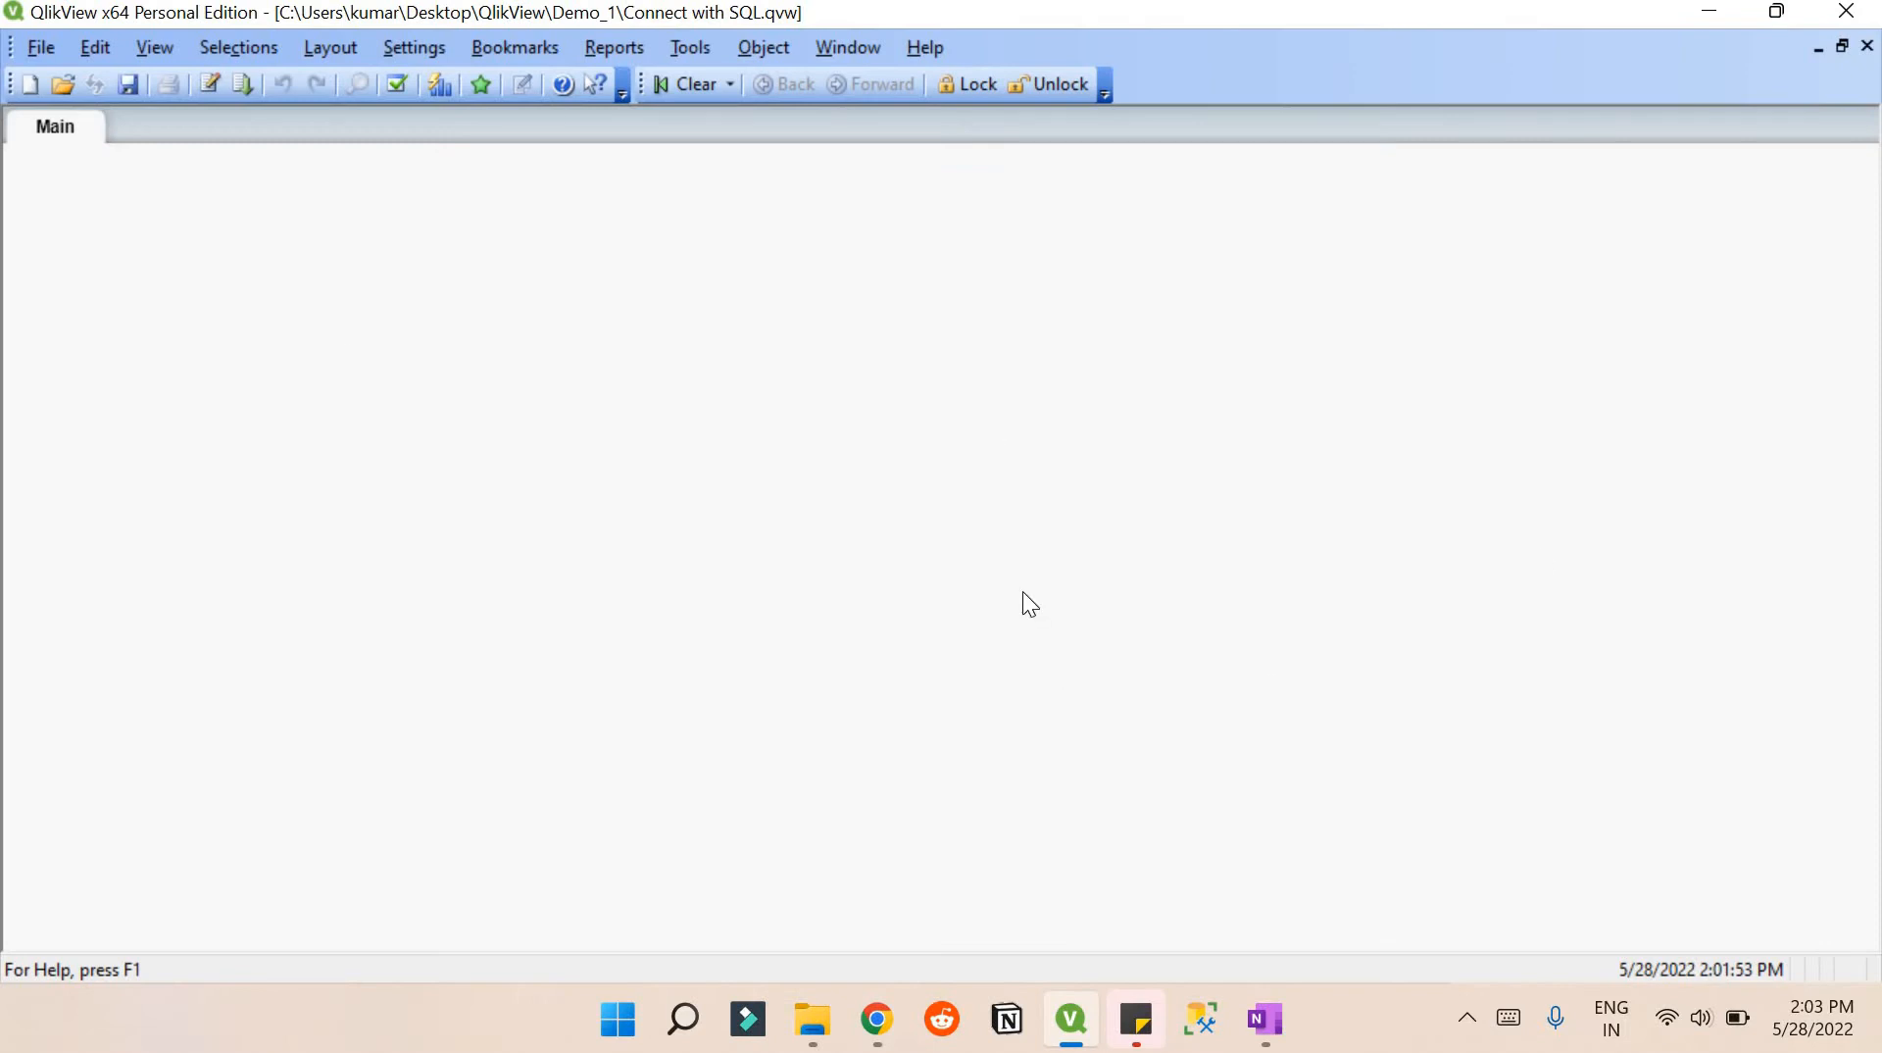
pyautogui.hotkey('ctrl', 'e')
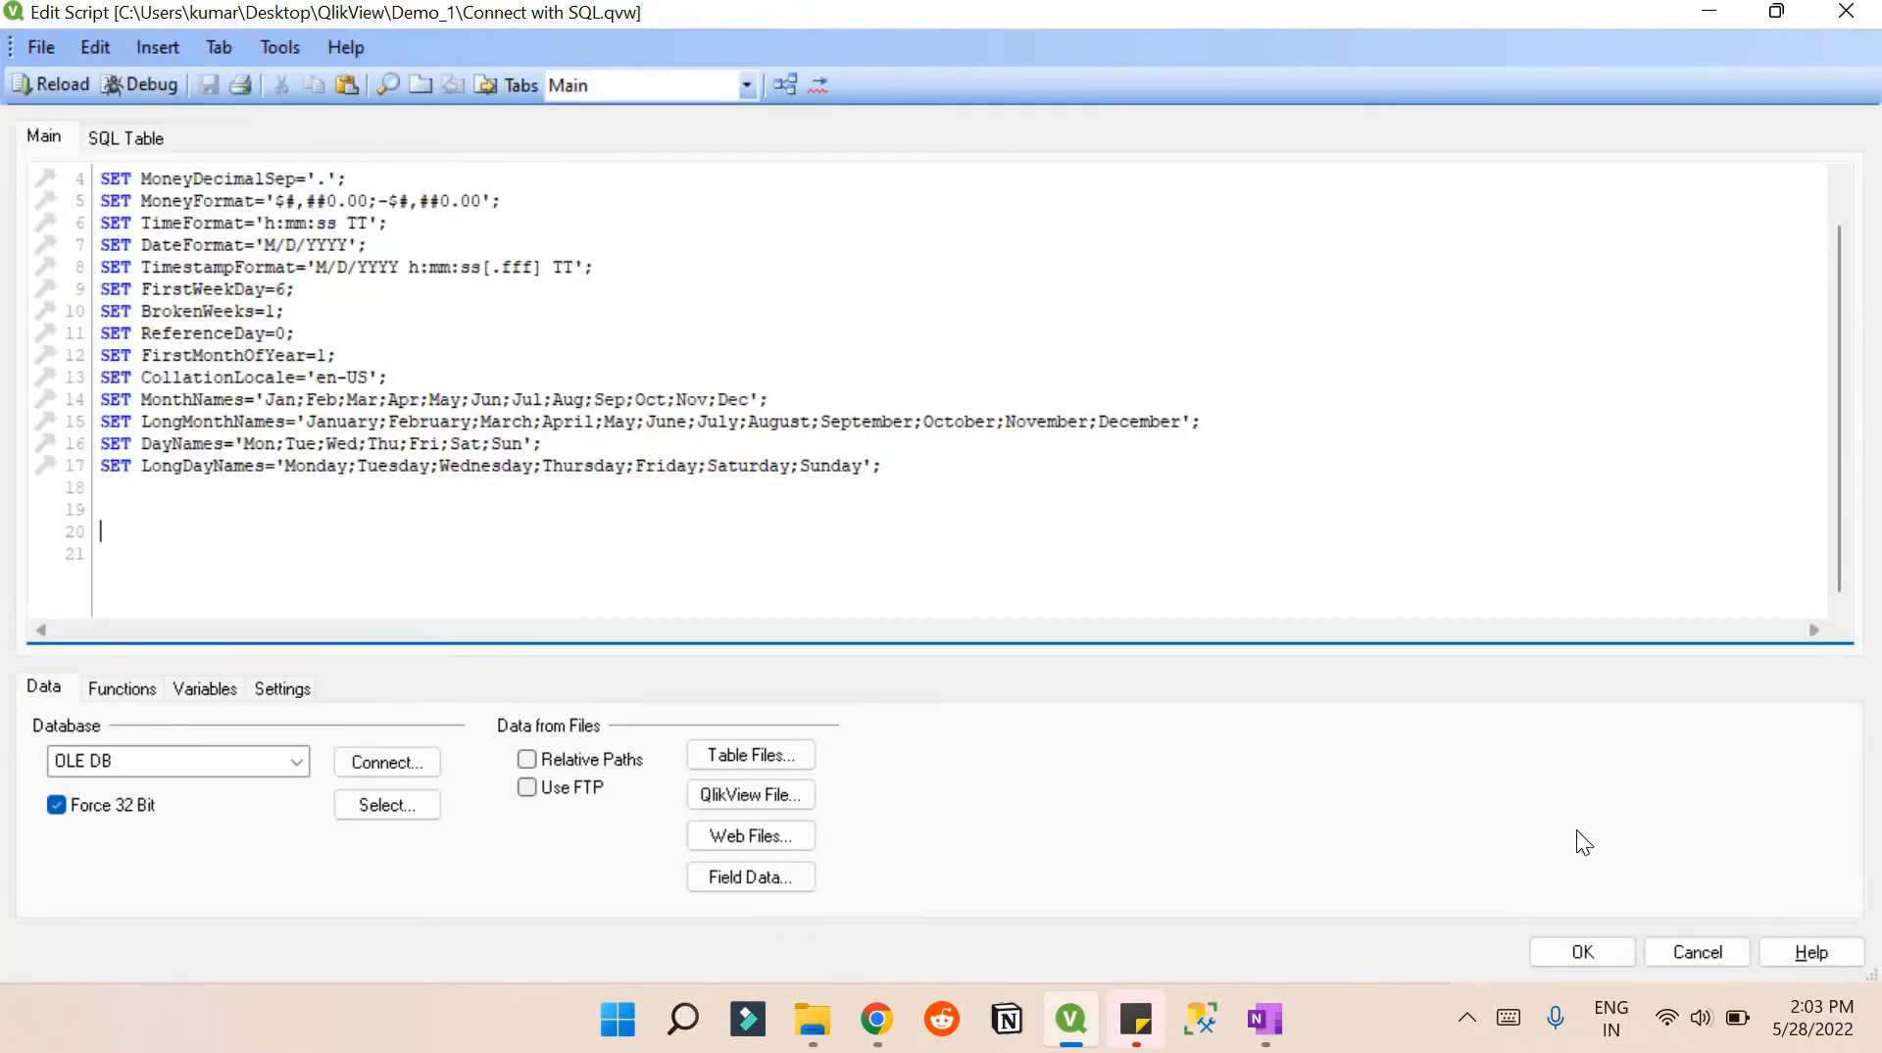
pyautogui.click(1612, 946)
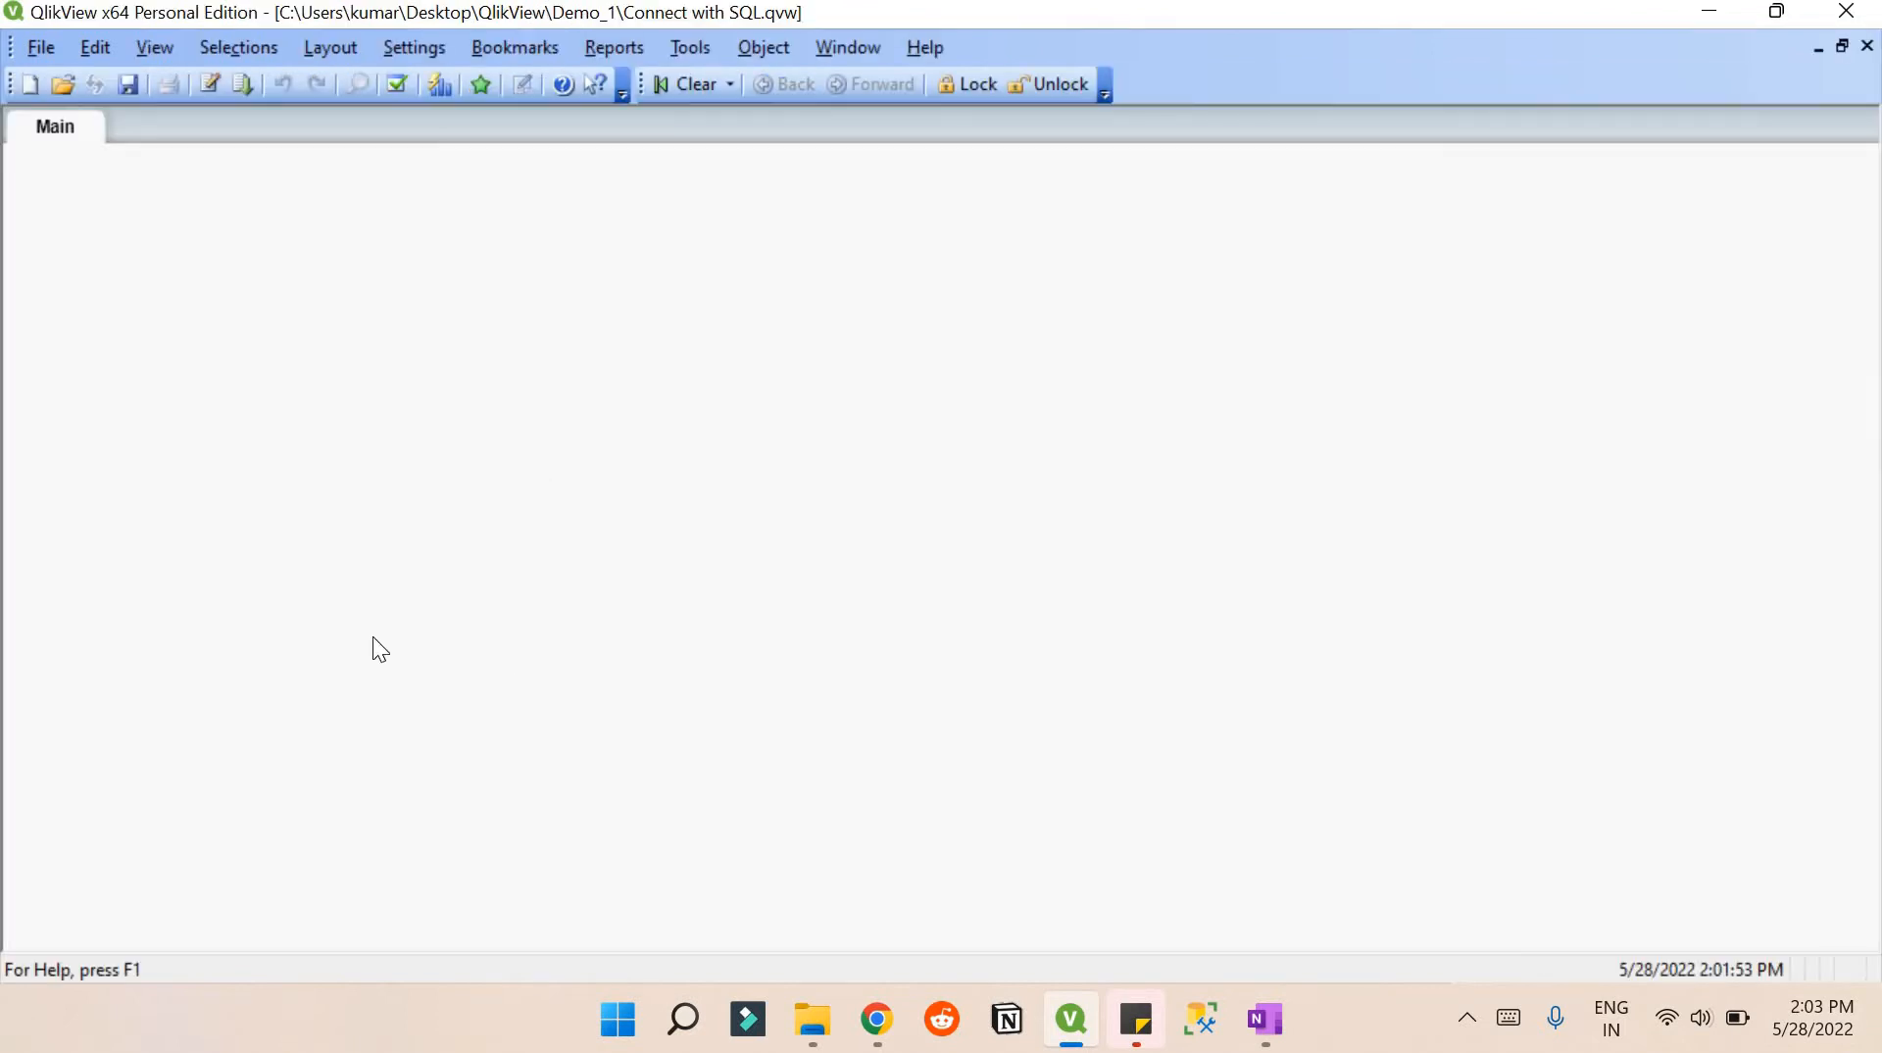
pyautogui.click(217, 87)
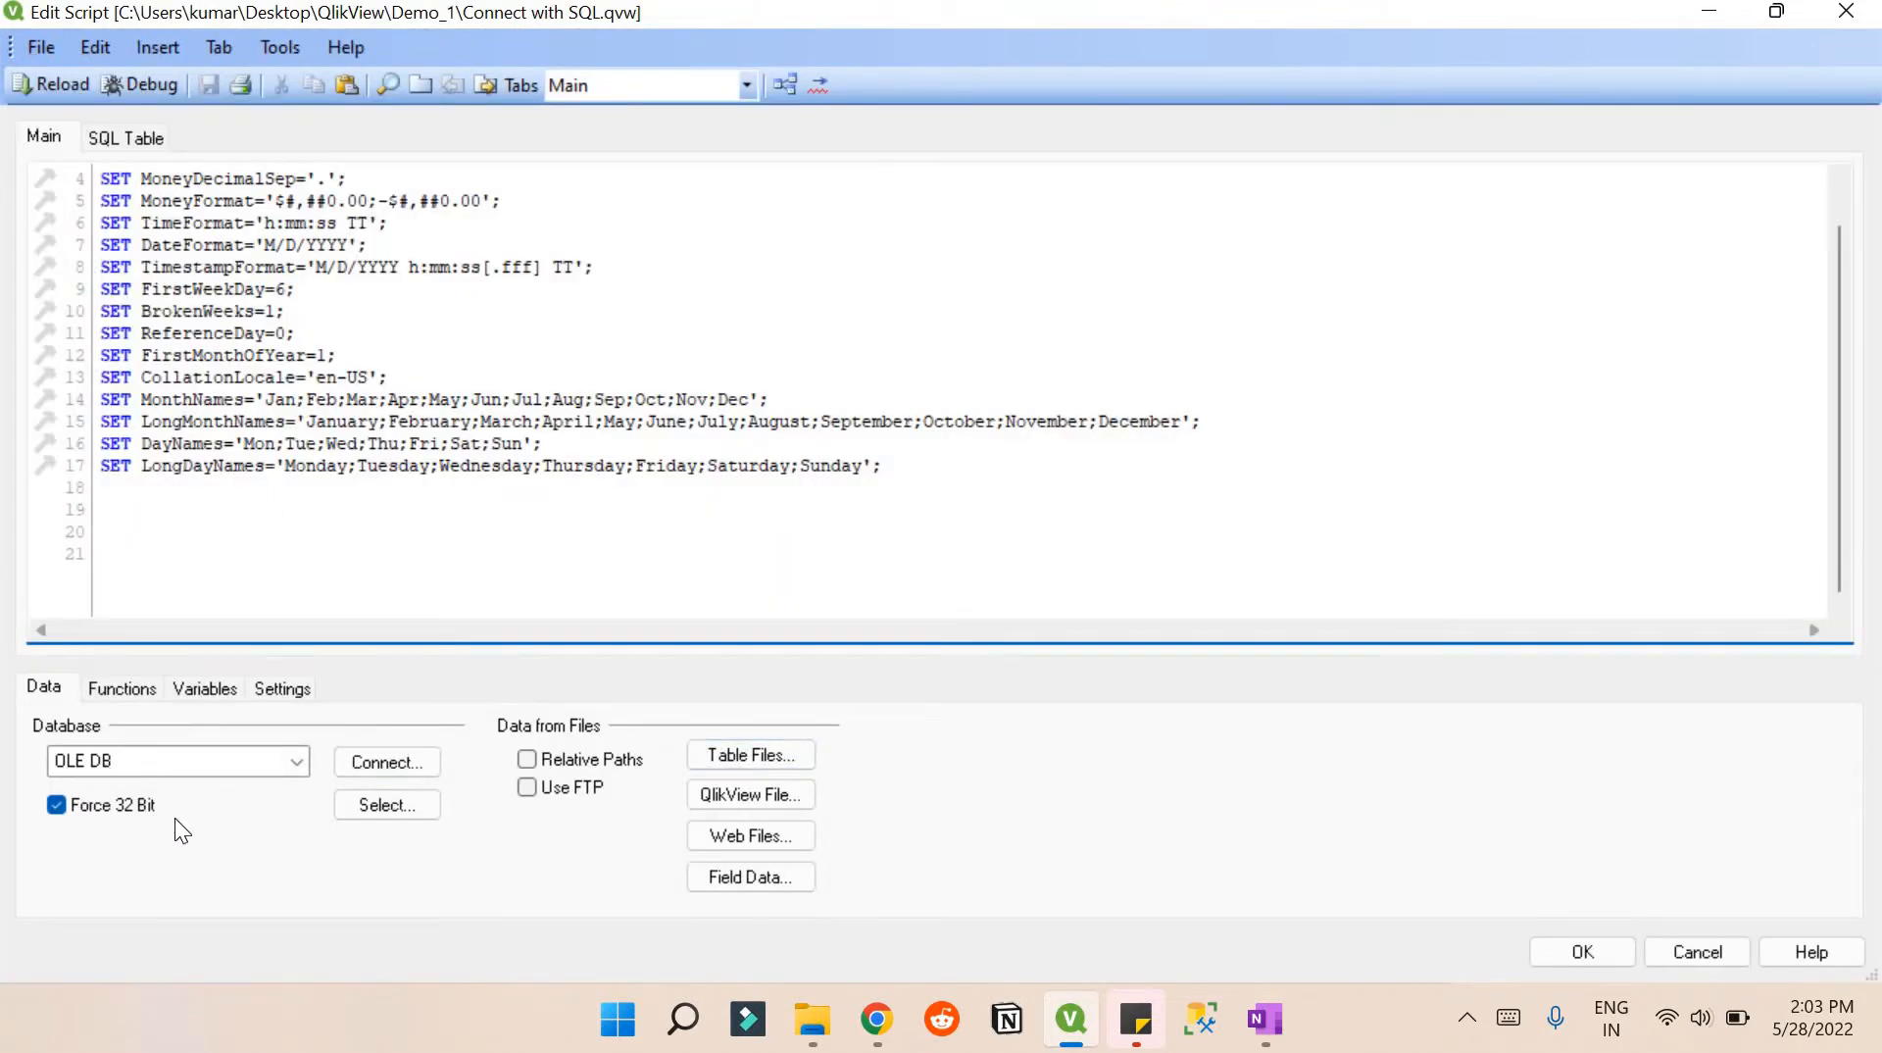
pyautogui.click(1208, 1034)
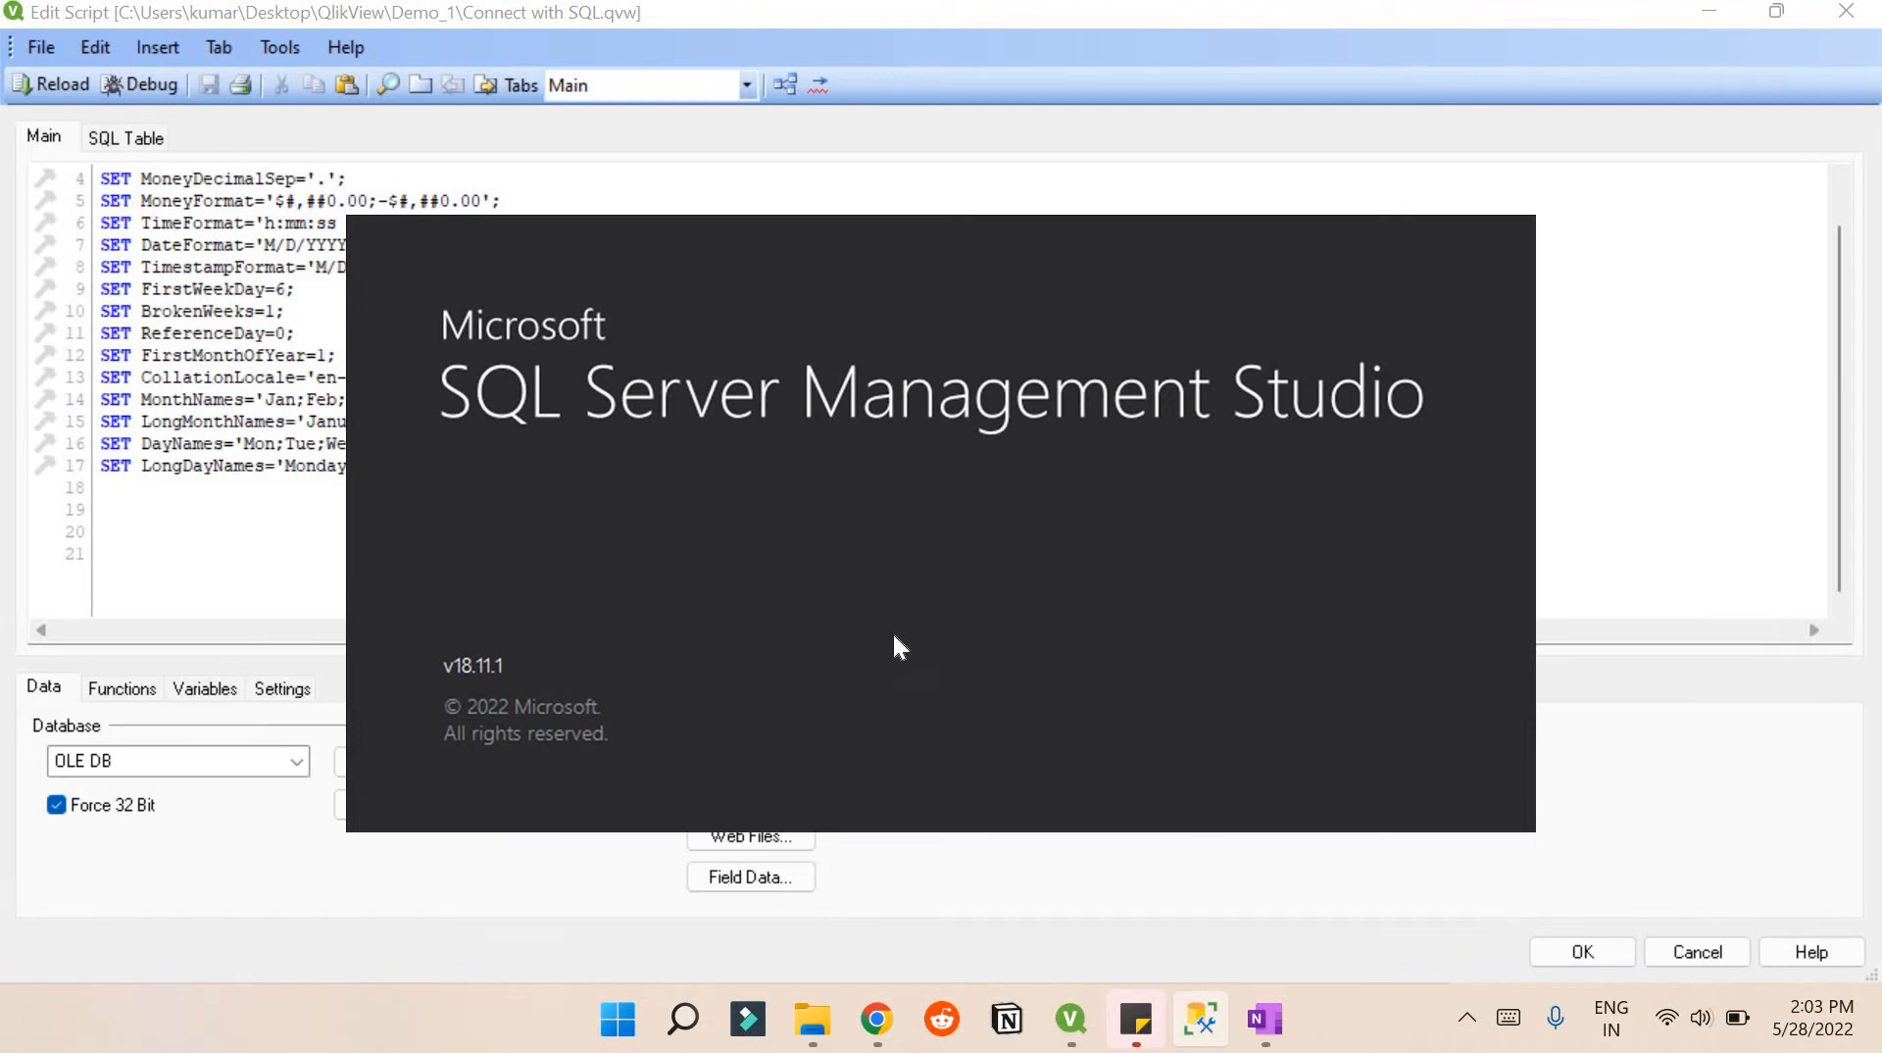
# Step: Start an OLE DB connection from empty line 20 of the Main script, using Microsoft OLE DB Provider for SQL Server
pyautogui.click(229, 536)
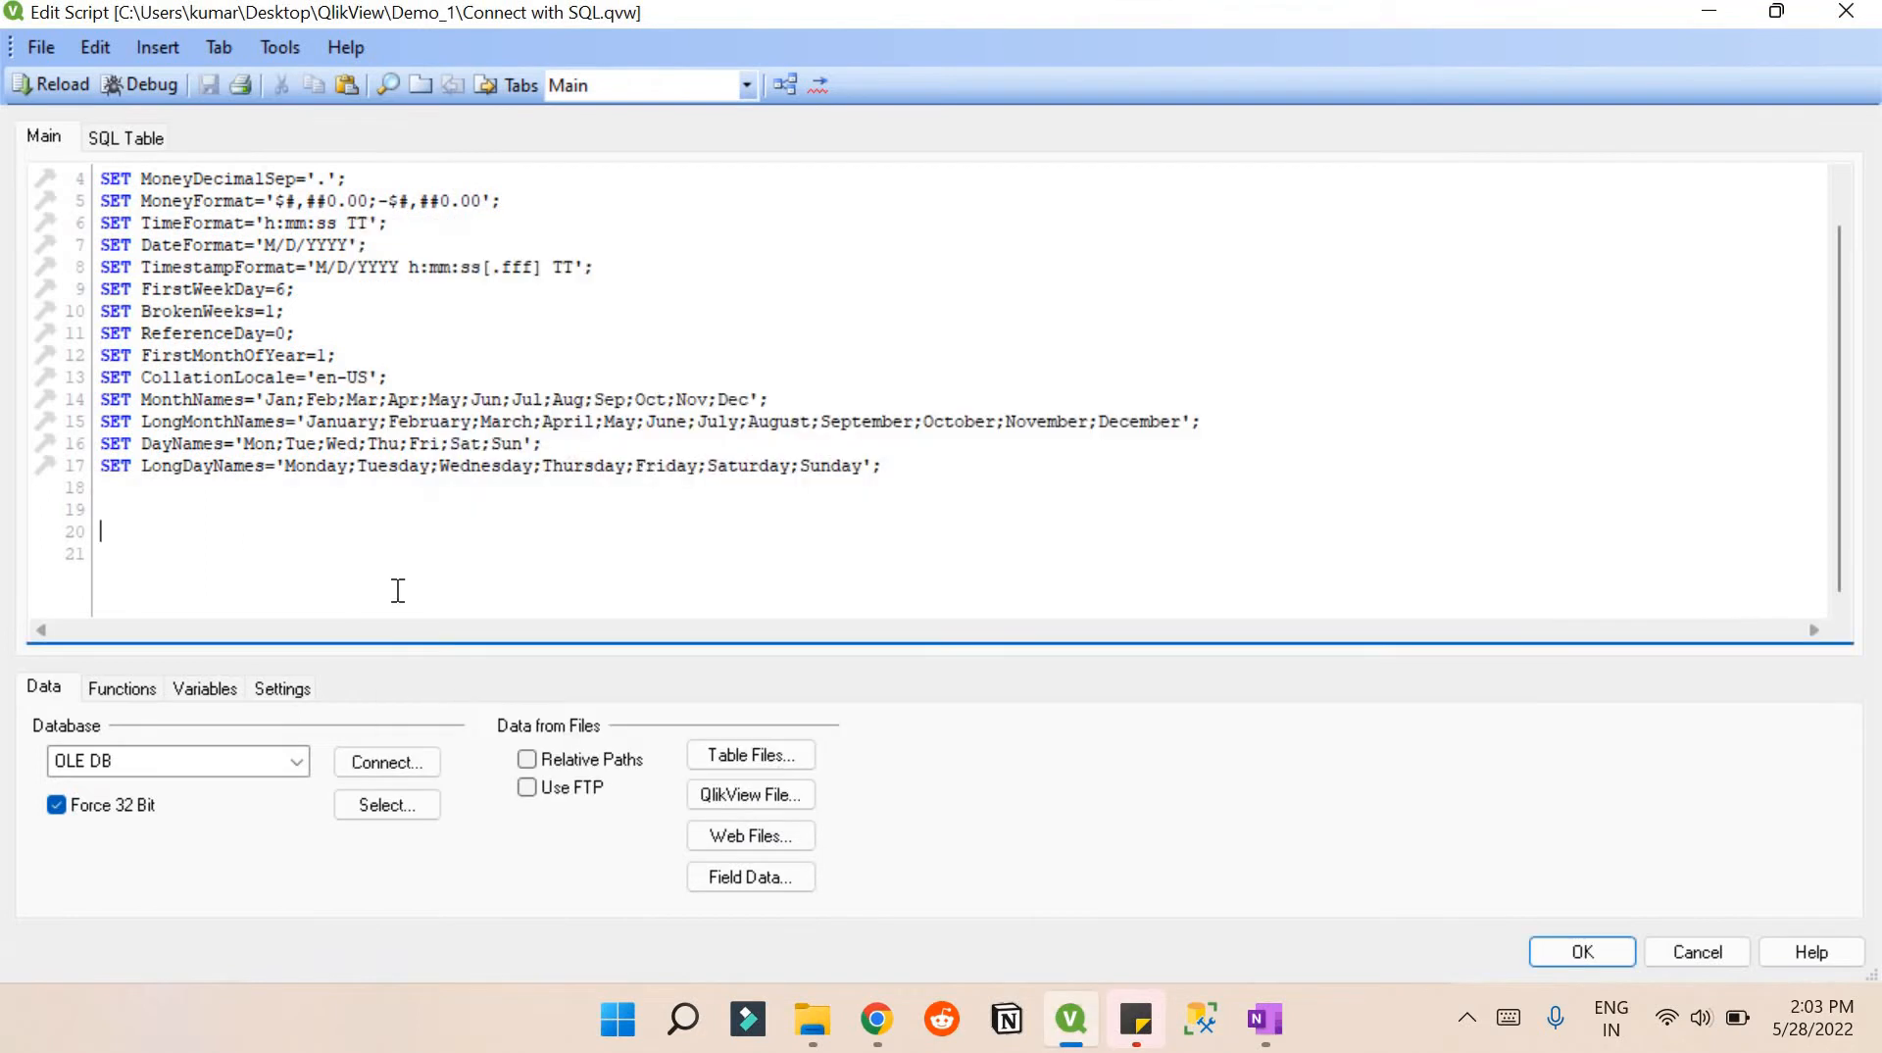
pyautogui.click(380, 761)
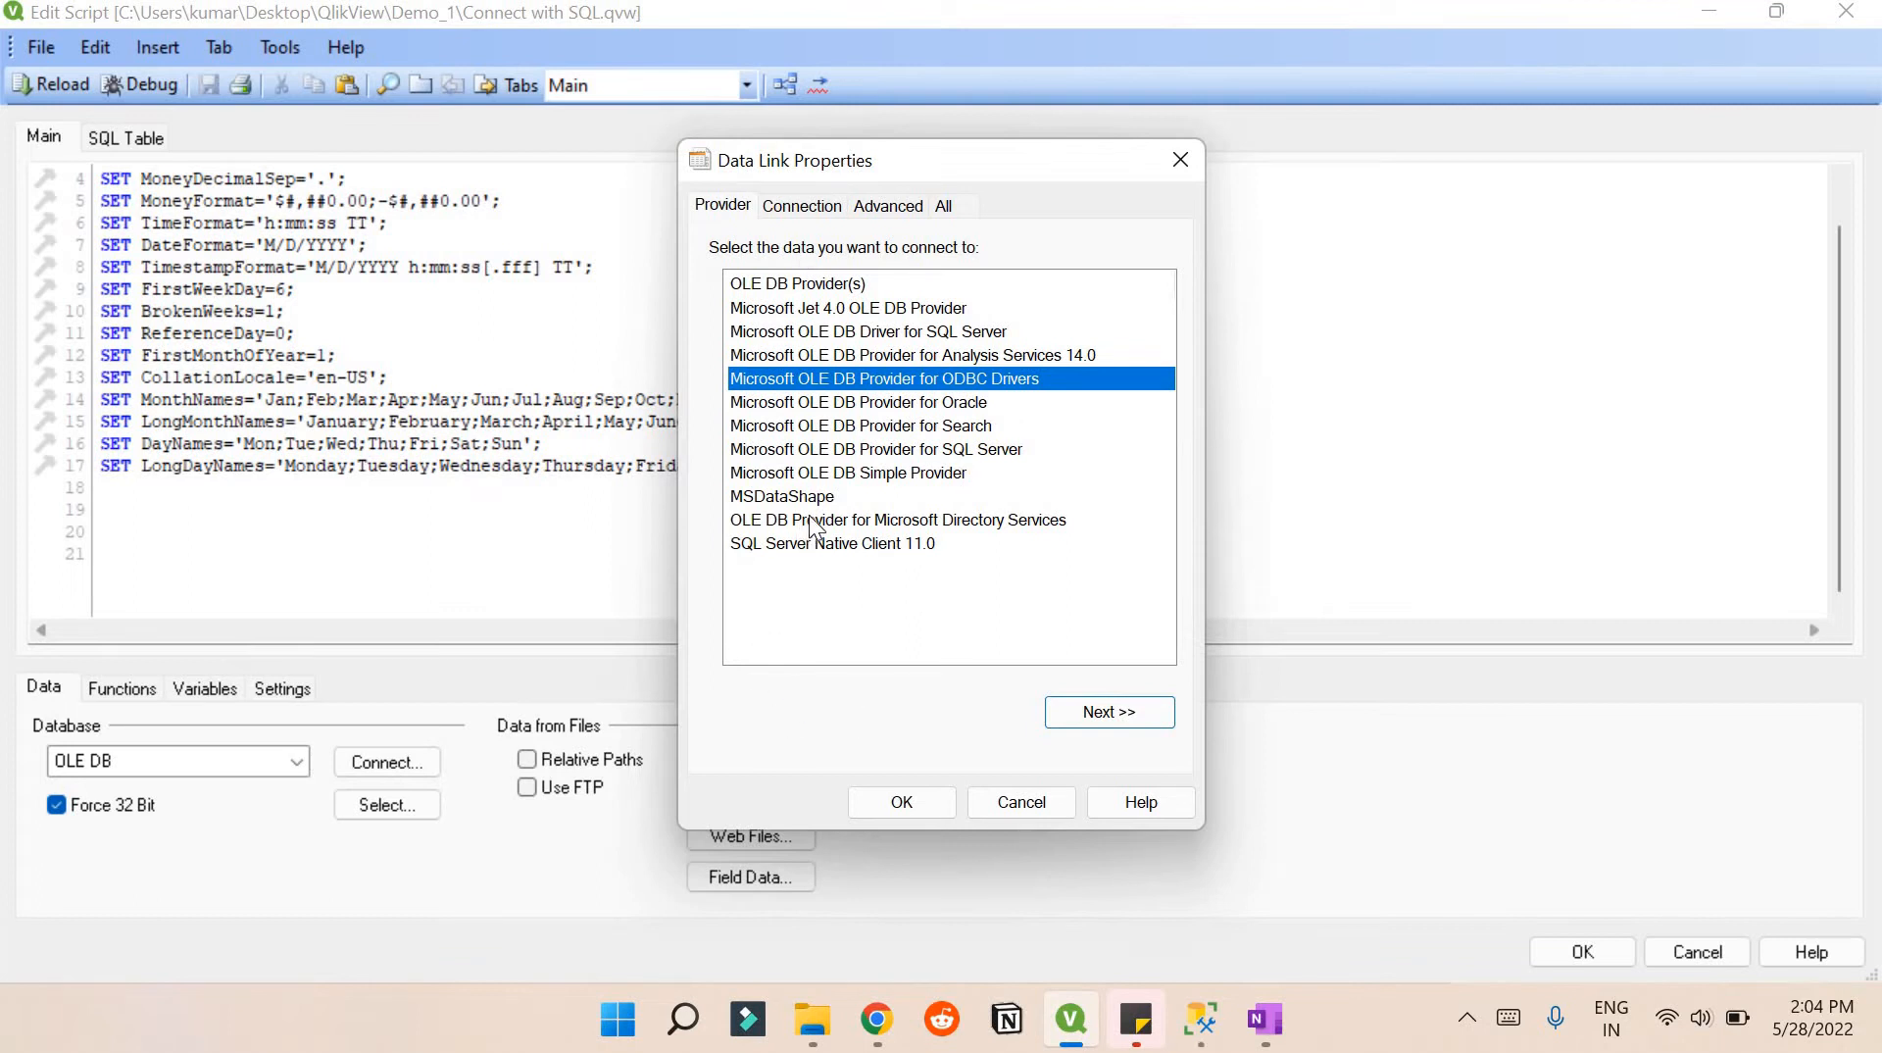
pyautogui.click(804, 451)
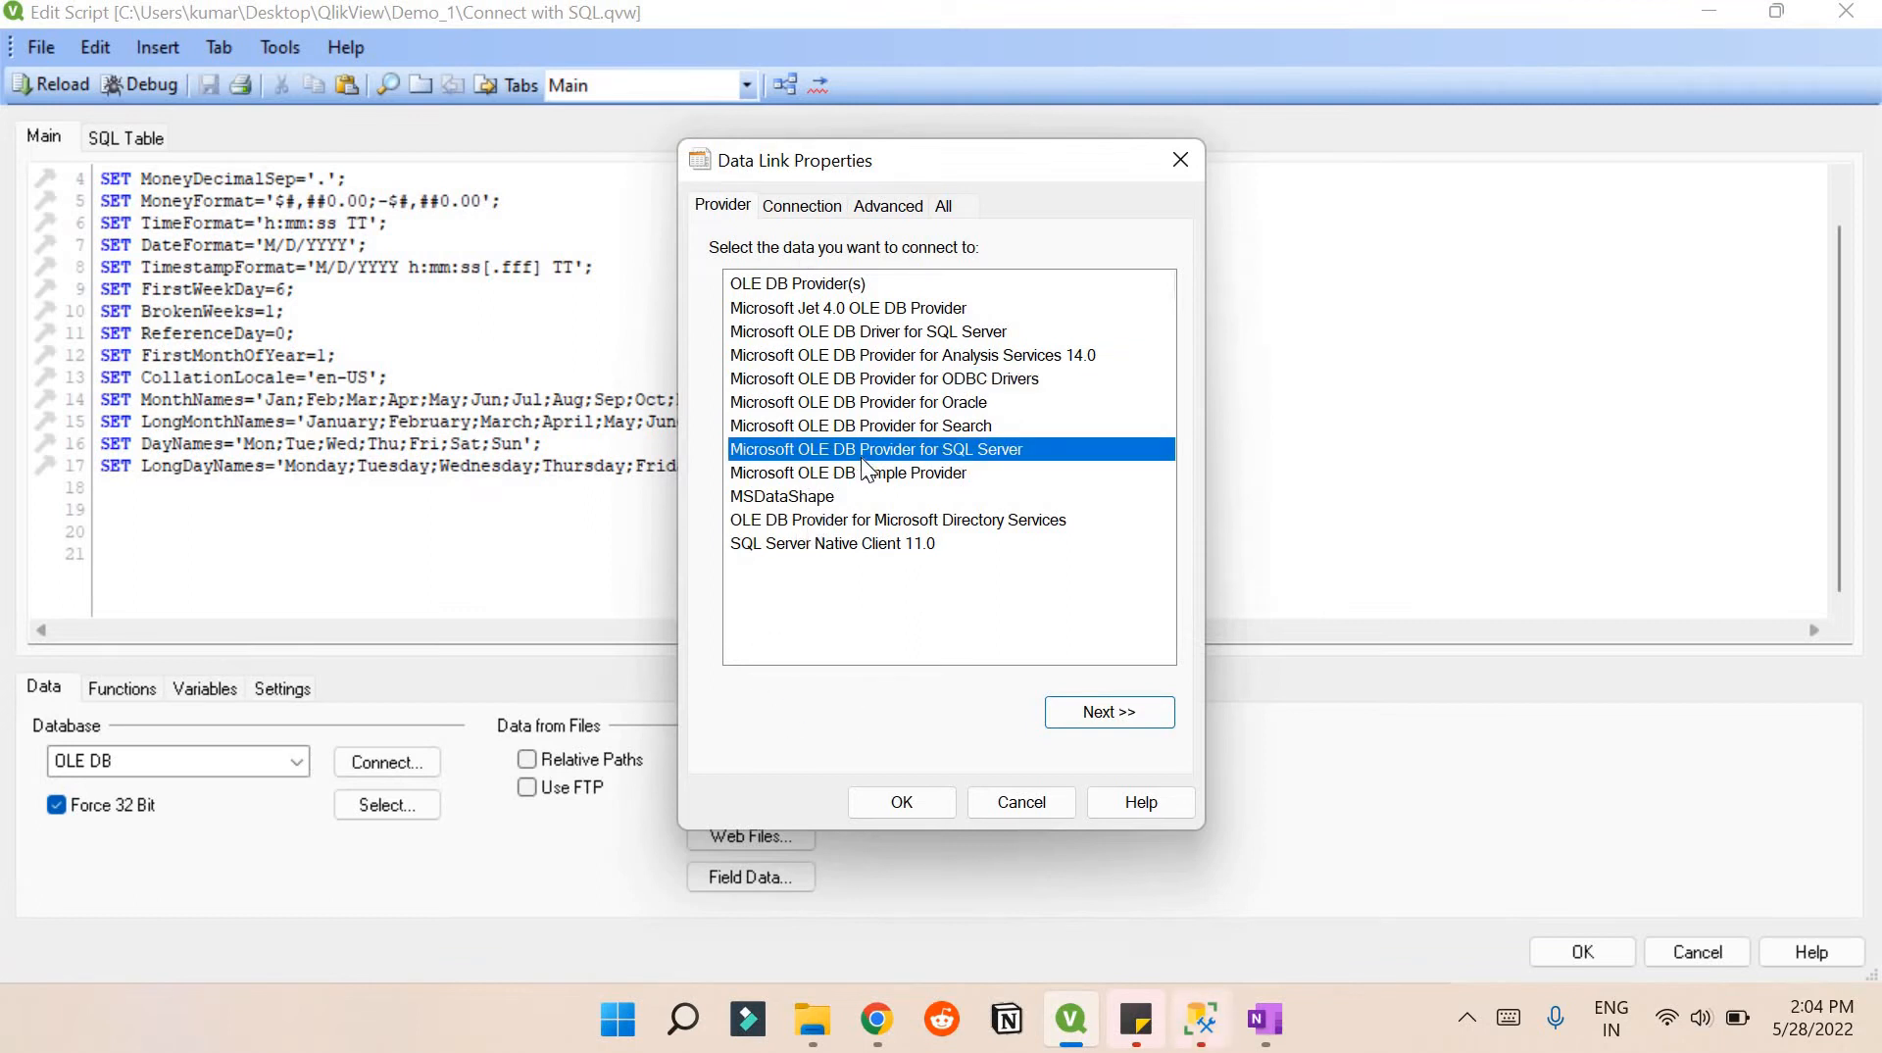
pyautogui.click(1088, 710)
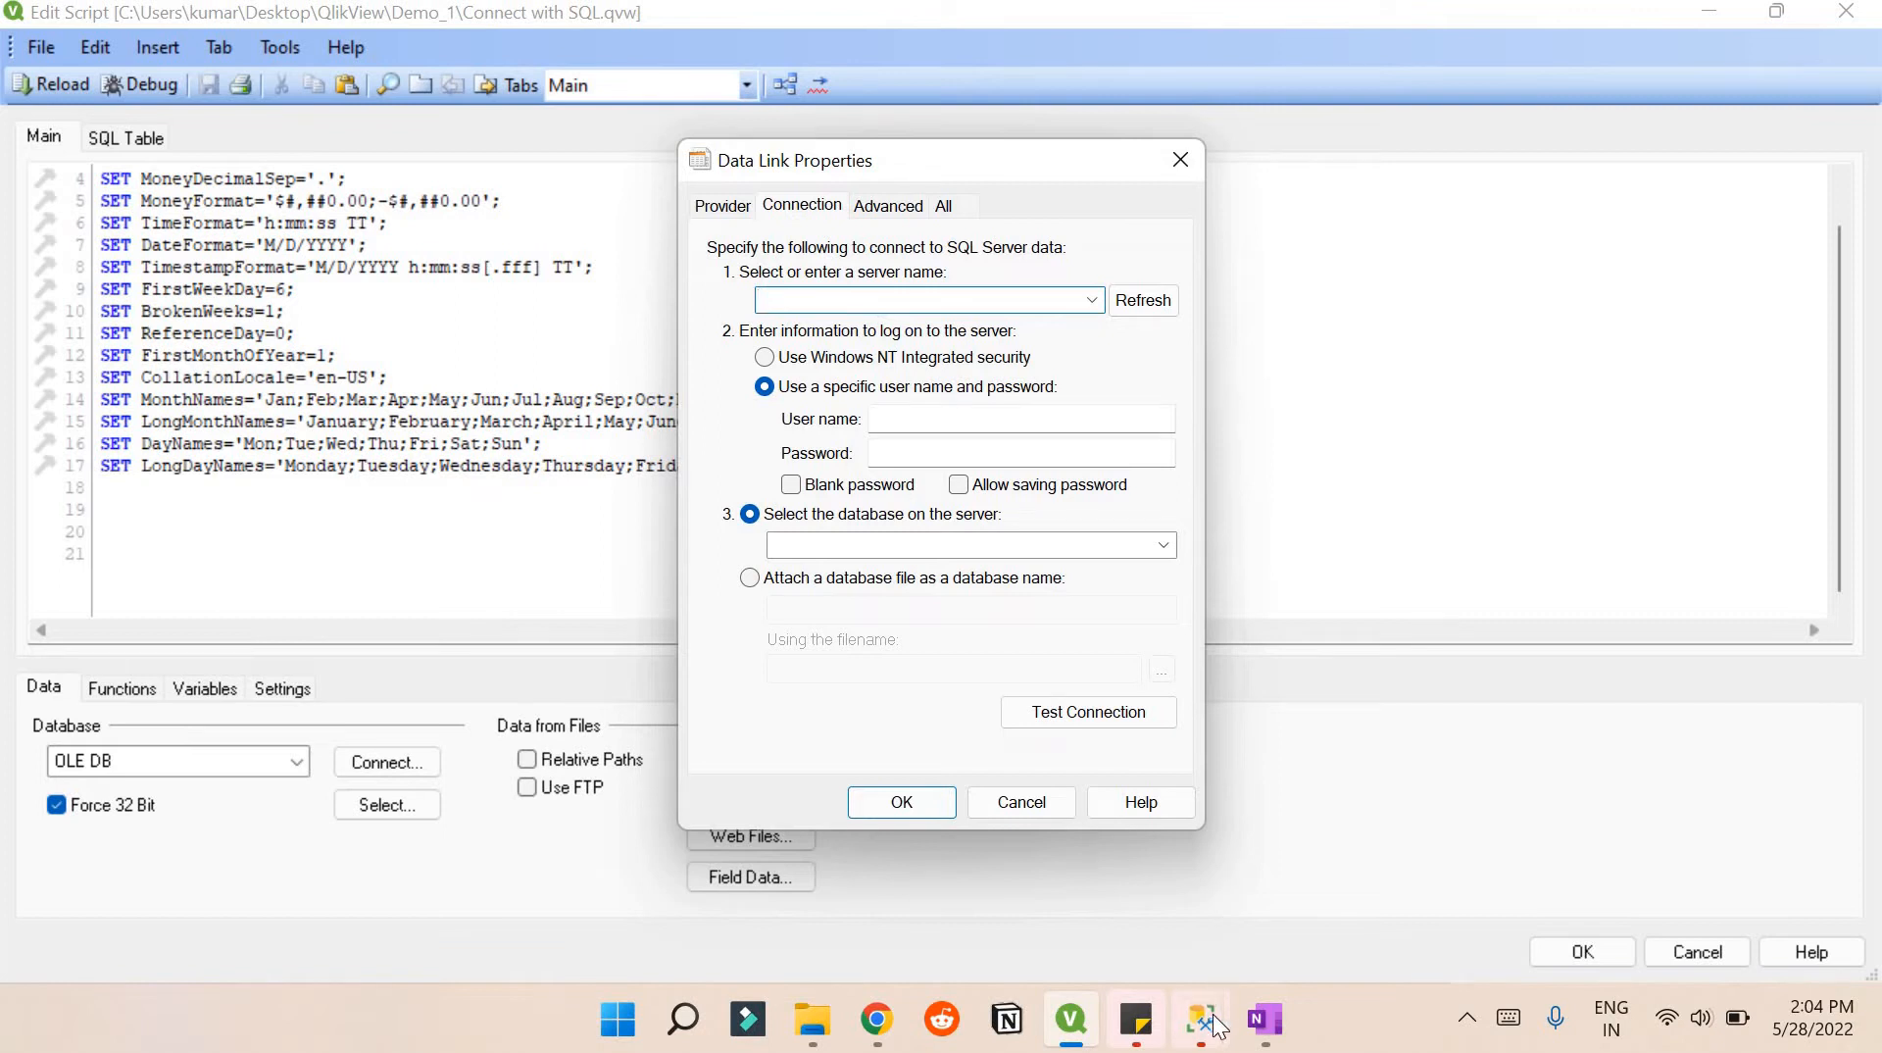
# Step: Copy the server name LAPTOP-3I63B1LS from SQL Server Management Studio's connection dialog into the server name of QlikView's data link
pyautogui.moveTo(1218, 1026)
pyautogui.click(1302, 880)
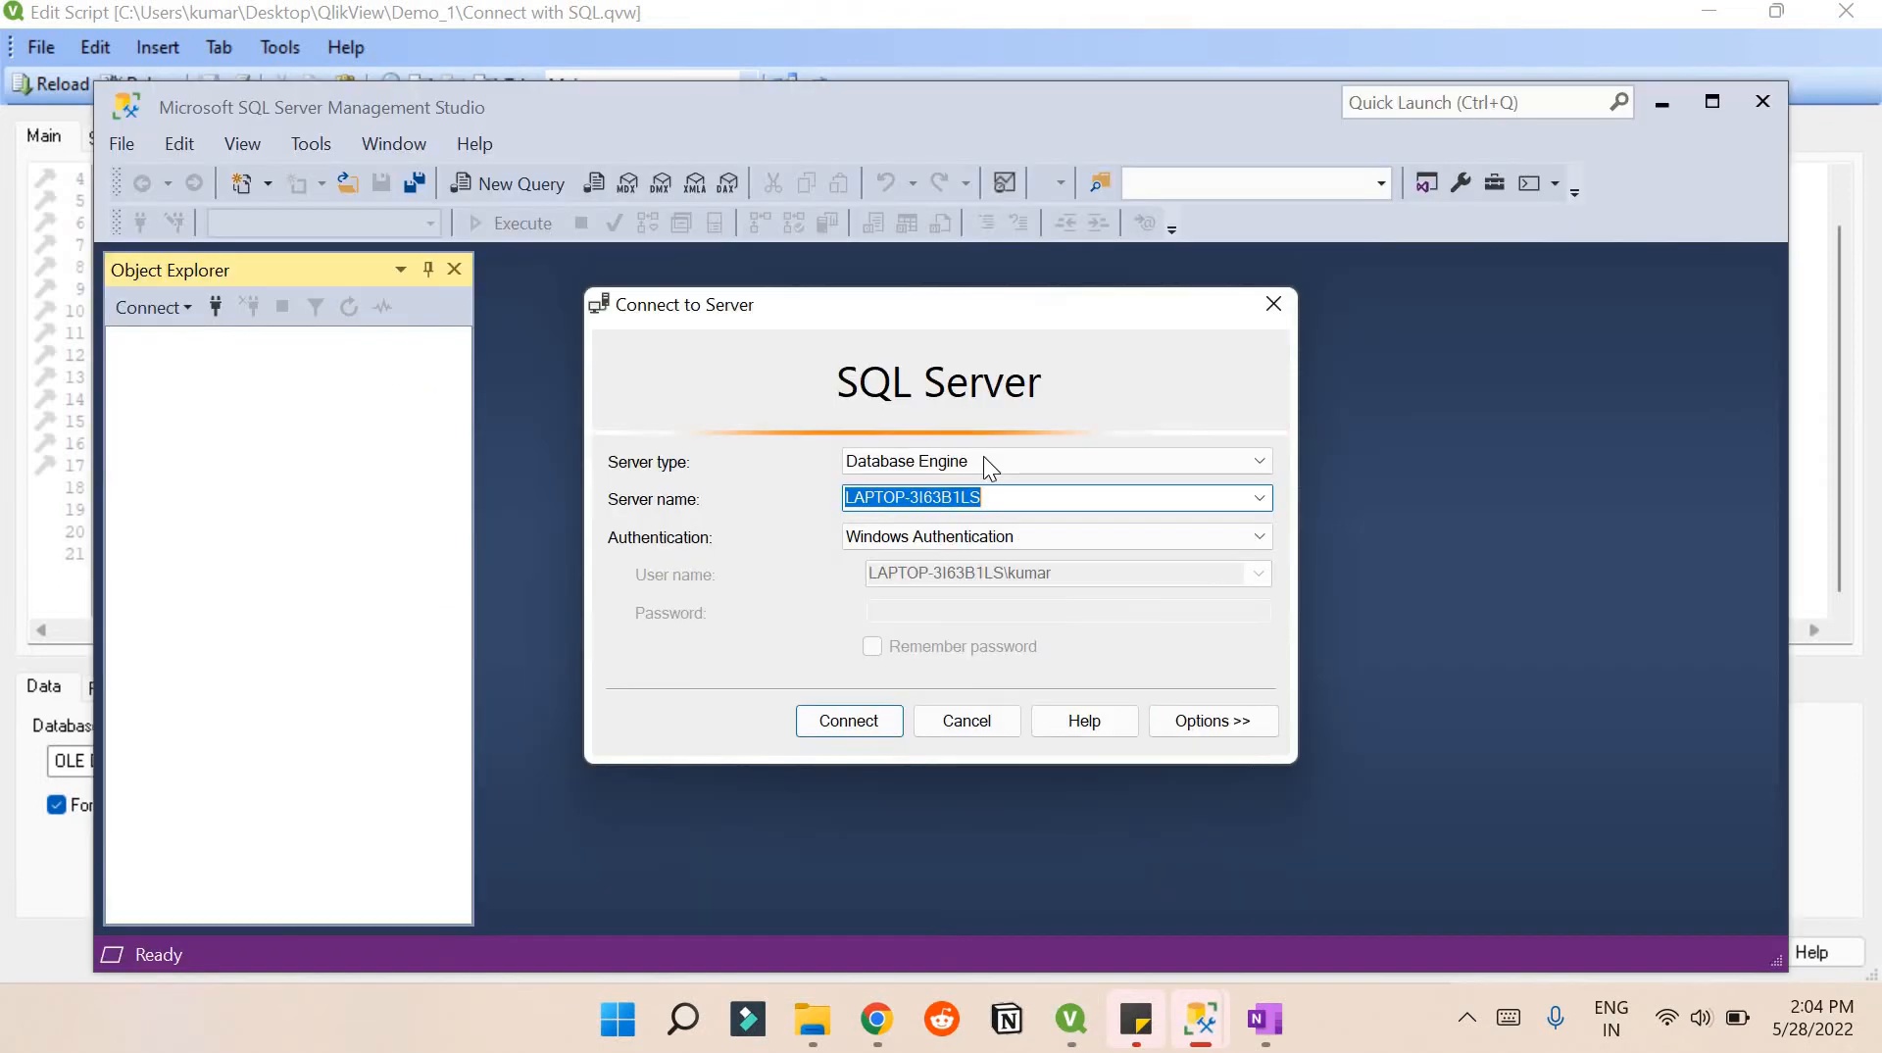
pyautogui.click(1030, 498)
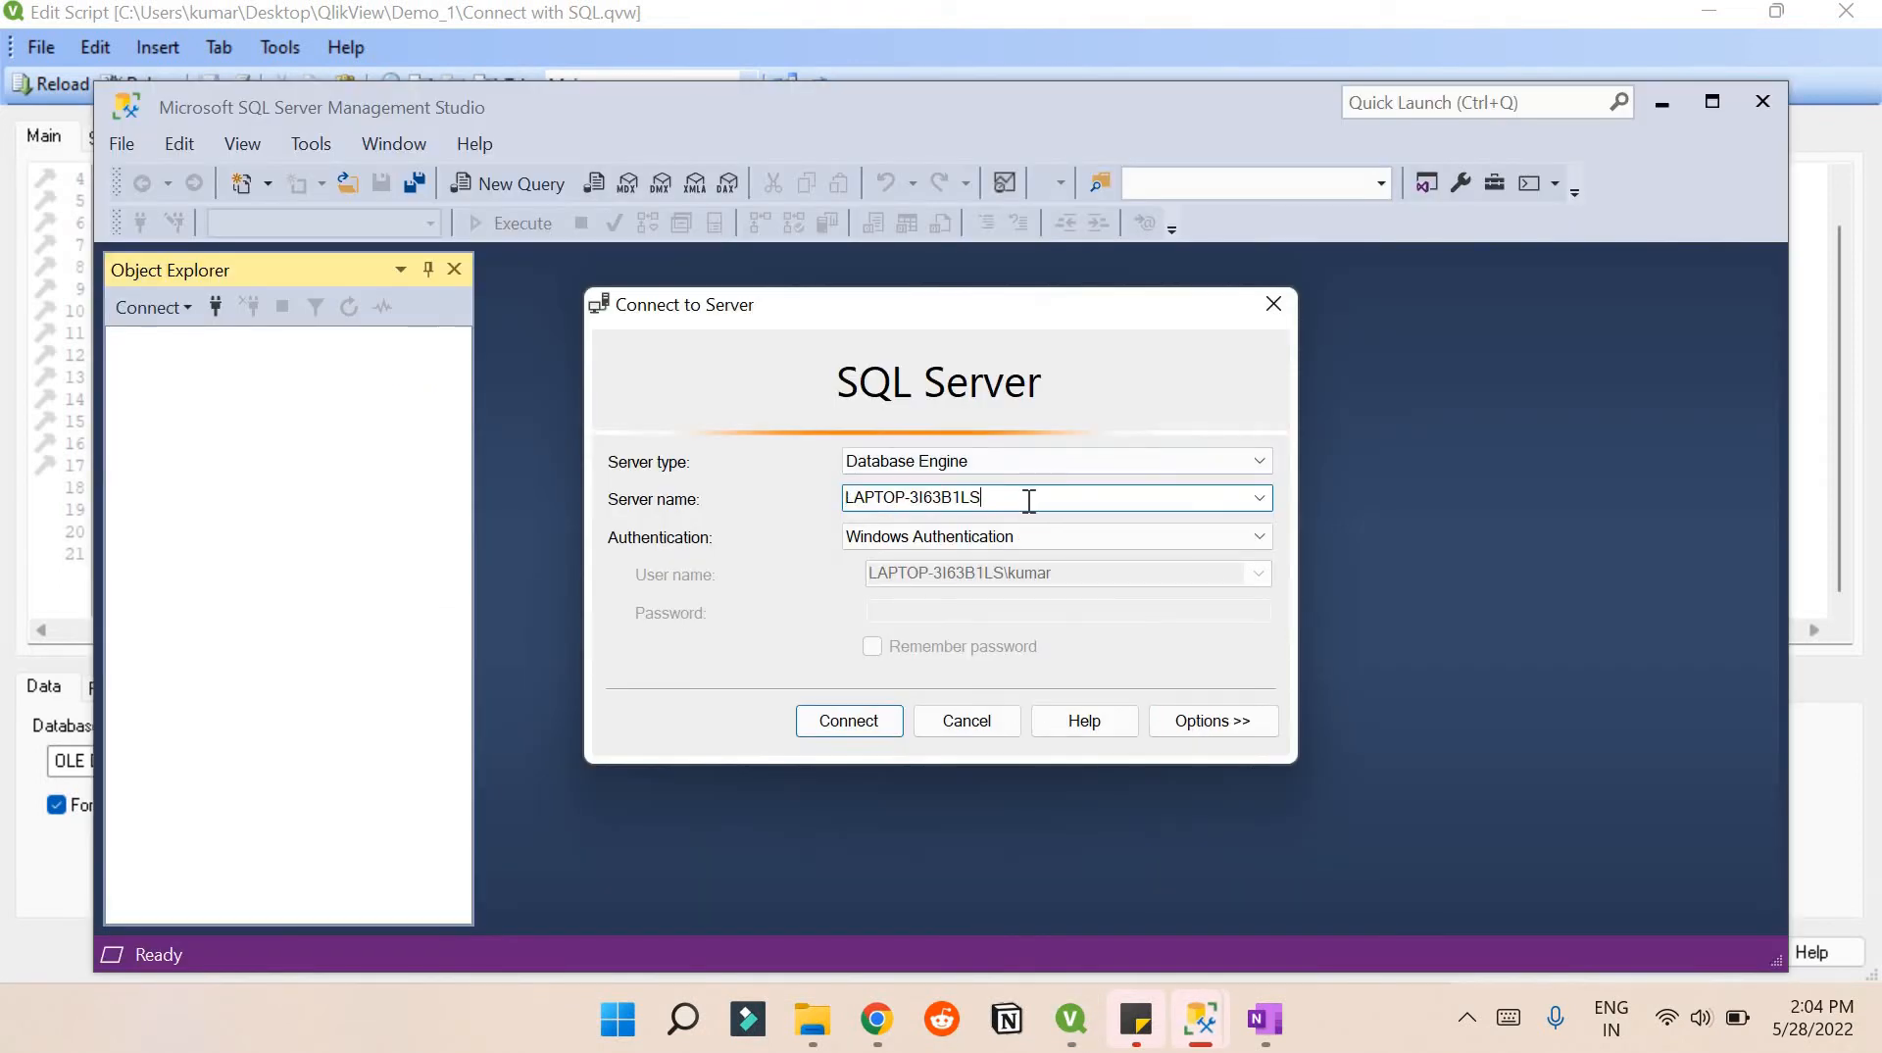
pyautogui.doubleClick(1029, 498)
pyautogui.hotkey('ctrl', 'c')
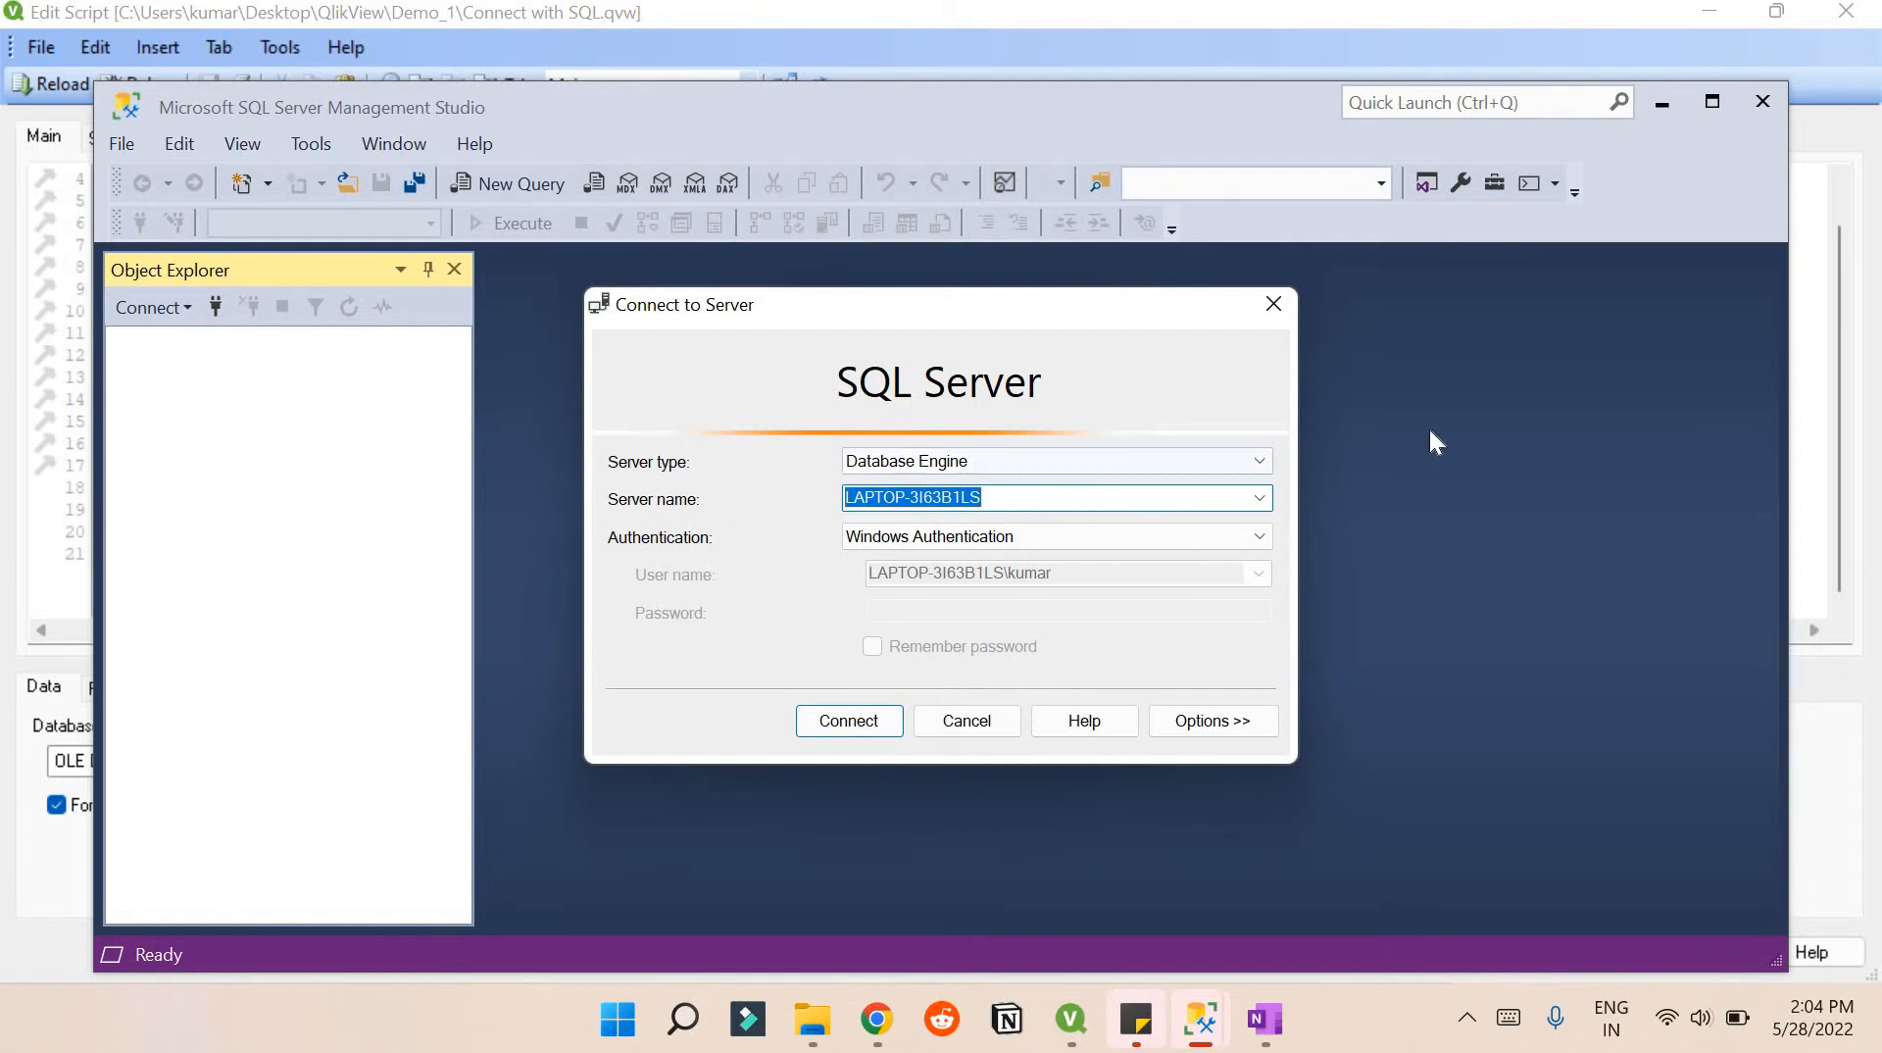
pyautogui.hotkey('alt', 'Tab')
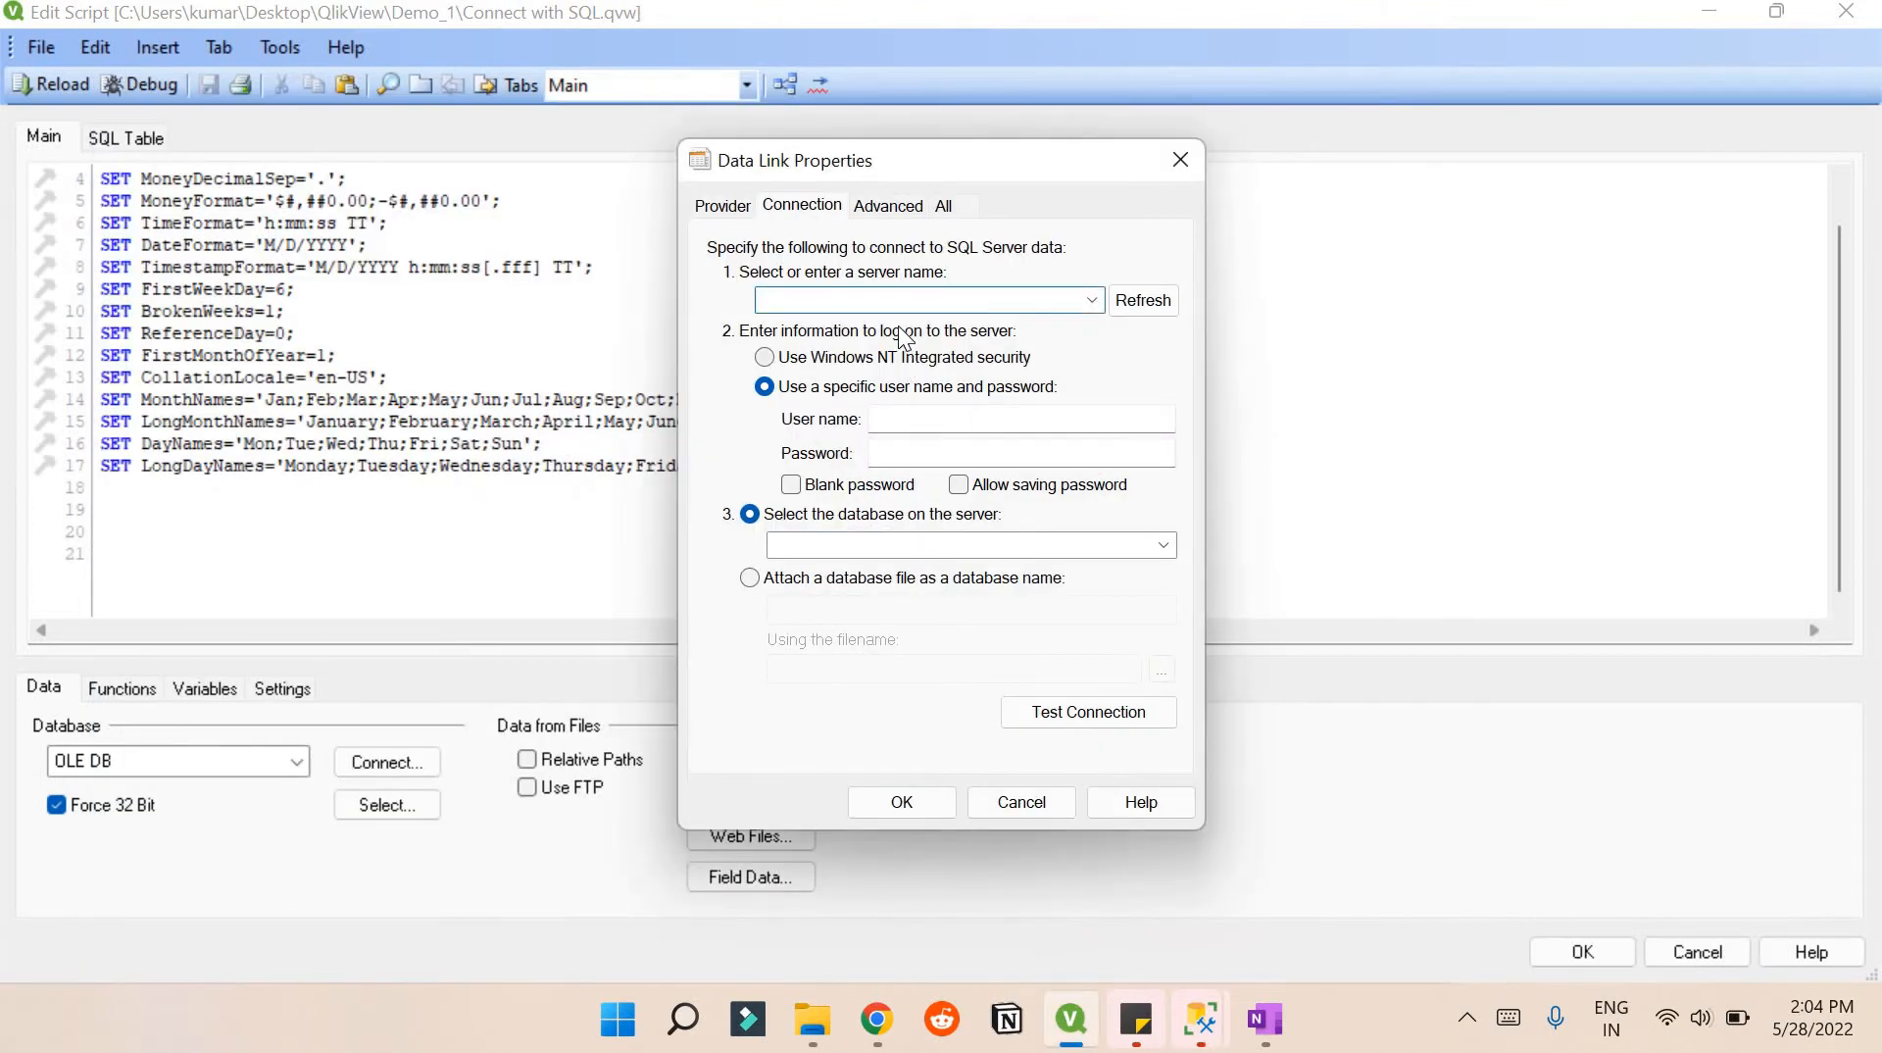
pyautogui.hotkey('ctrl', 'v')
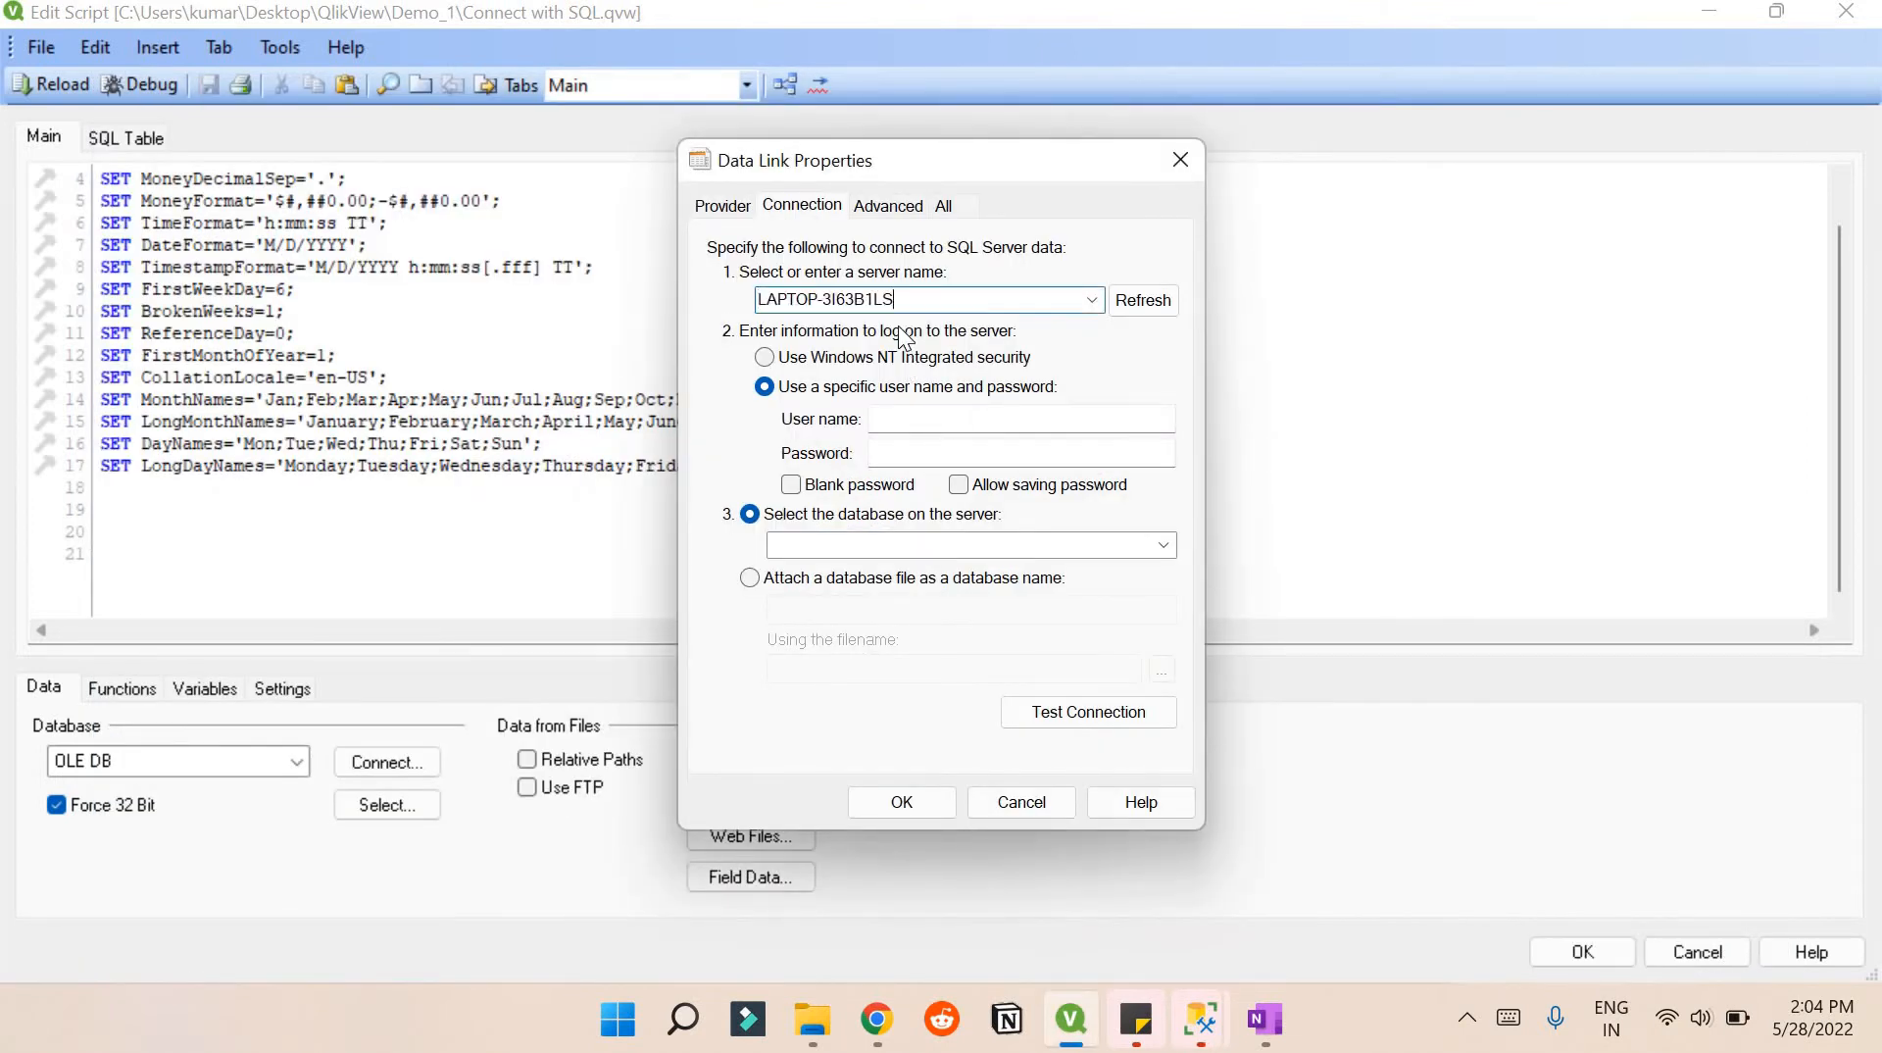
# Step: Set the data link to Windows NT Integrated security and choose the Super_store_dataset database
pyautogui.click(832, 361)
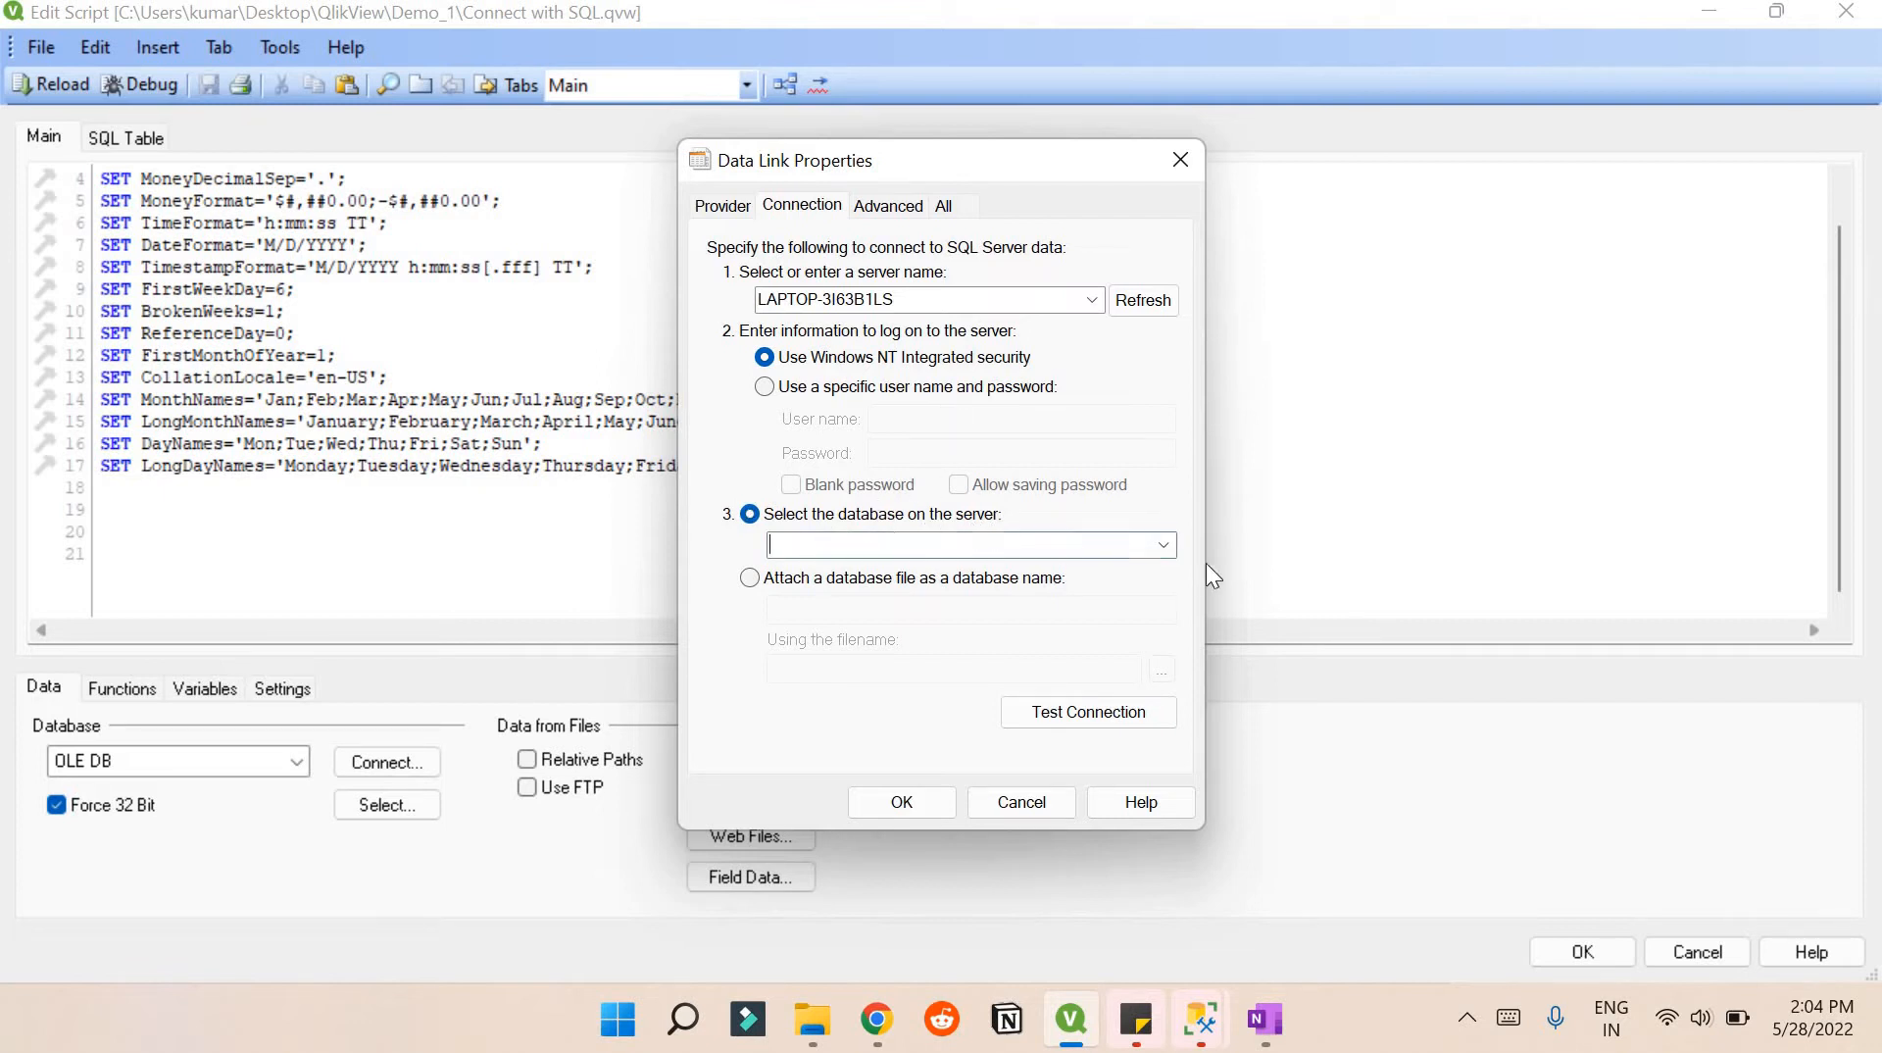
pyautogui.click(1163, 544)
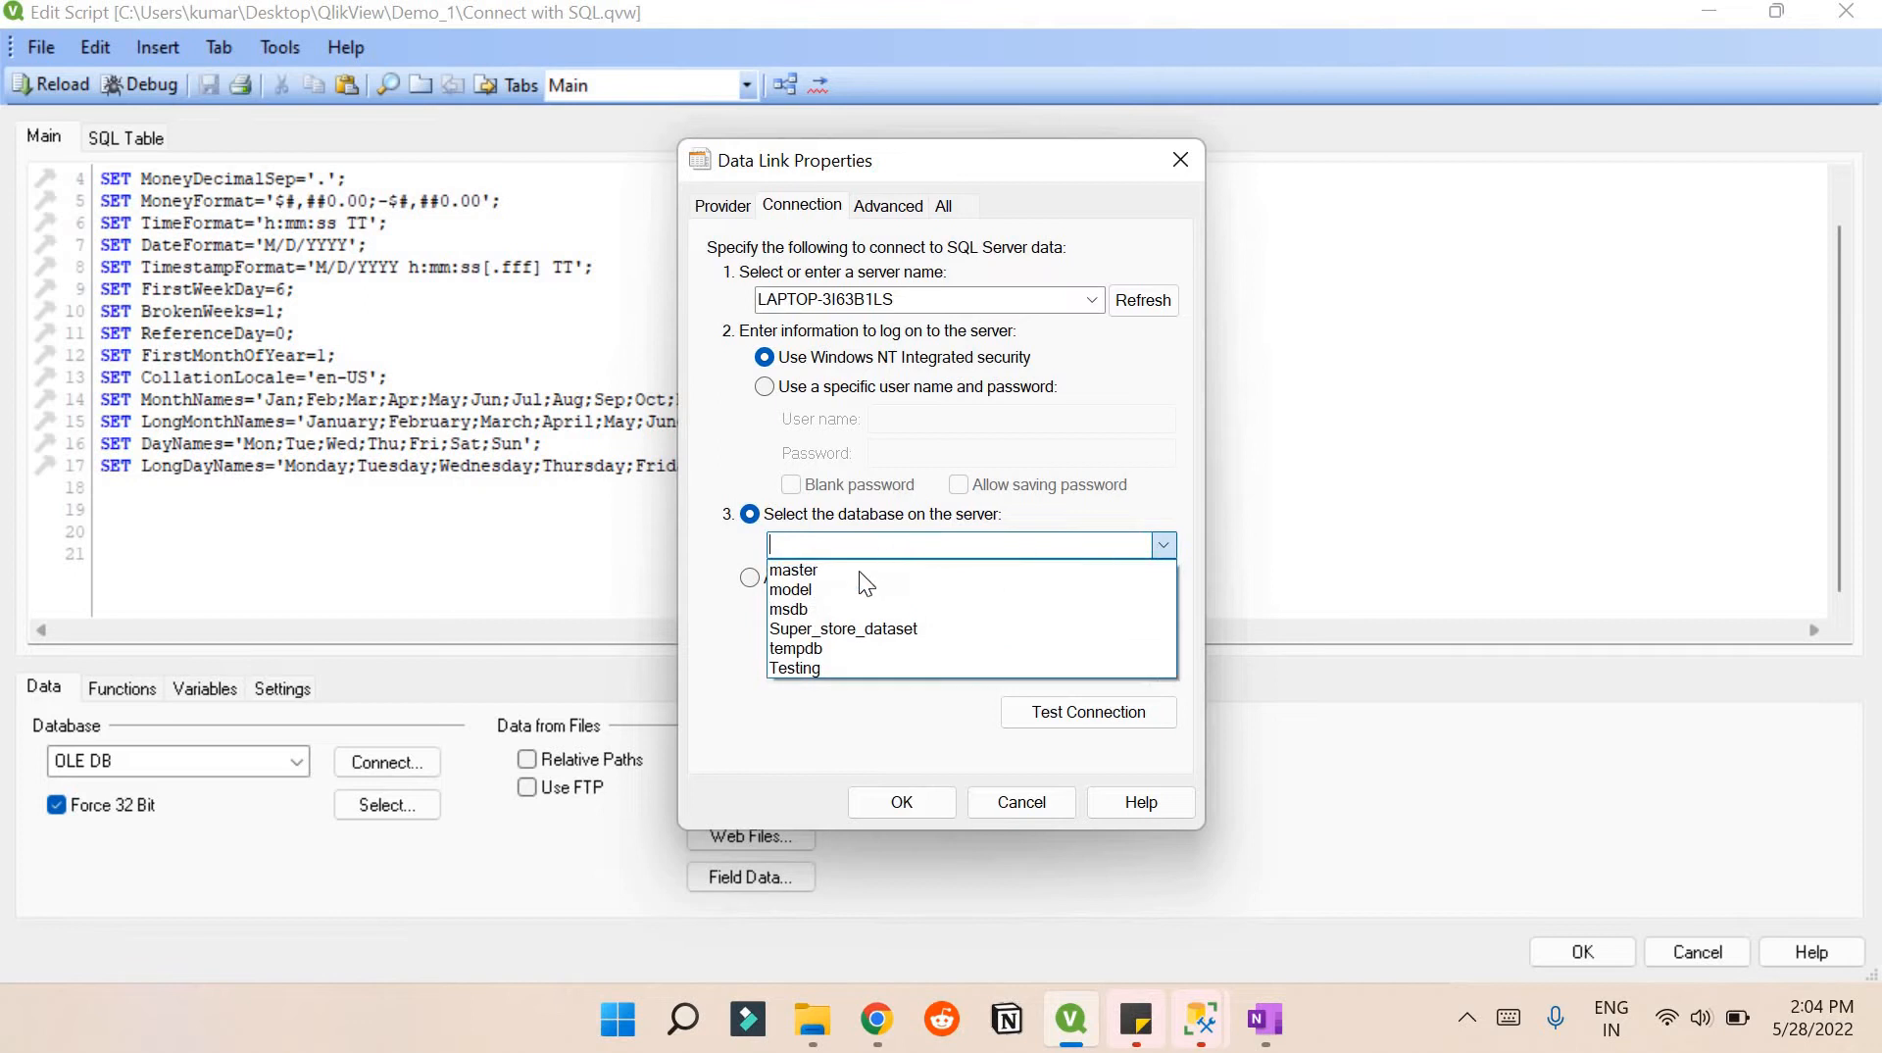
pyautogui.click(841, 629)
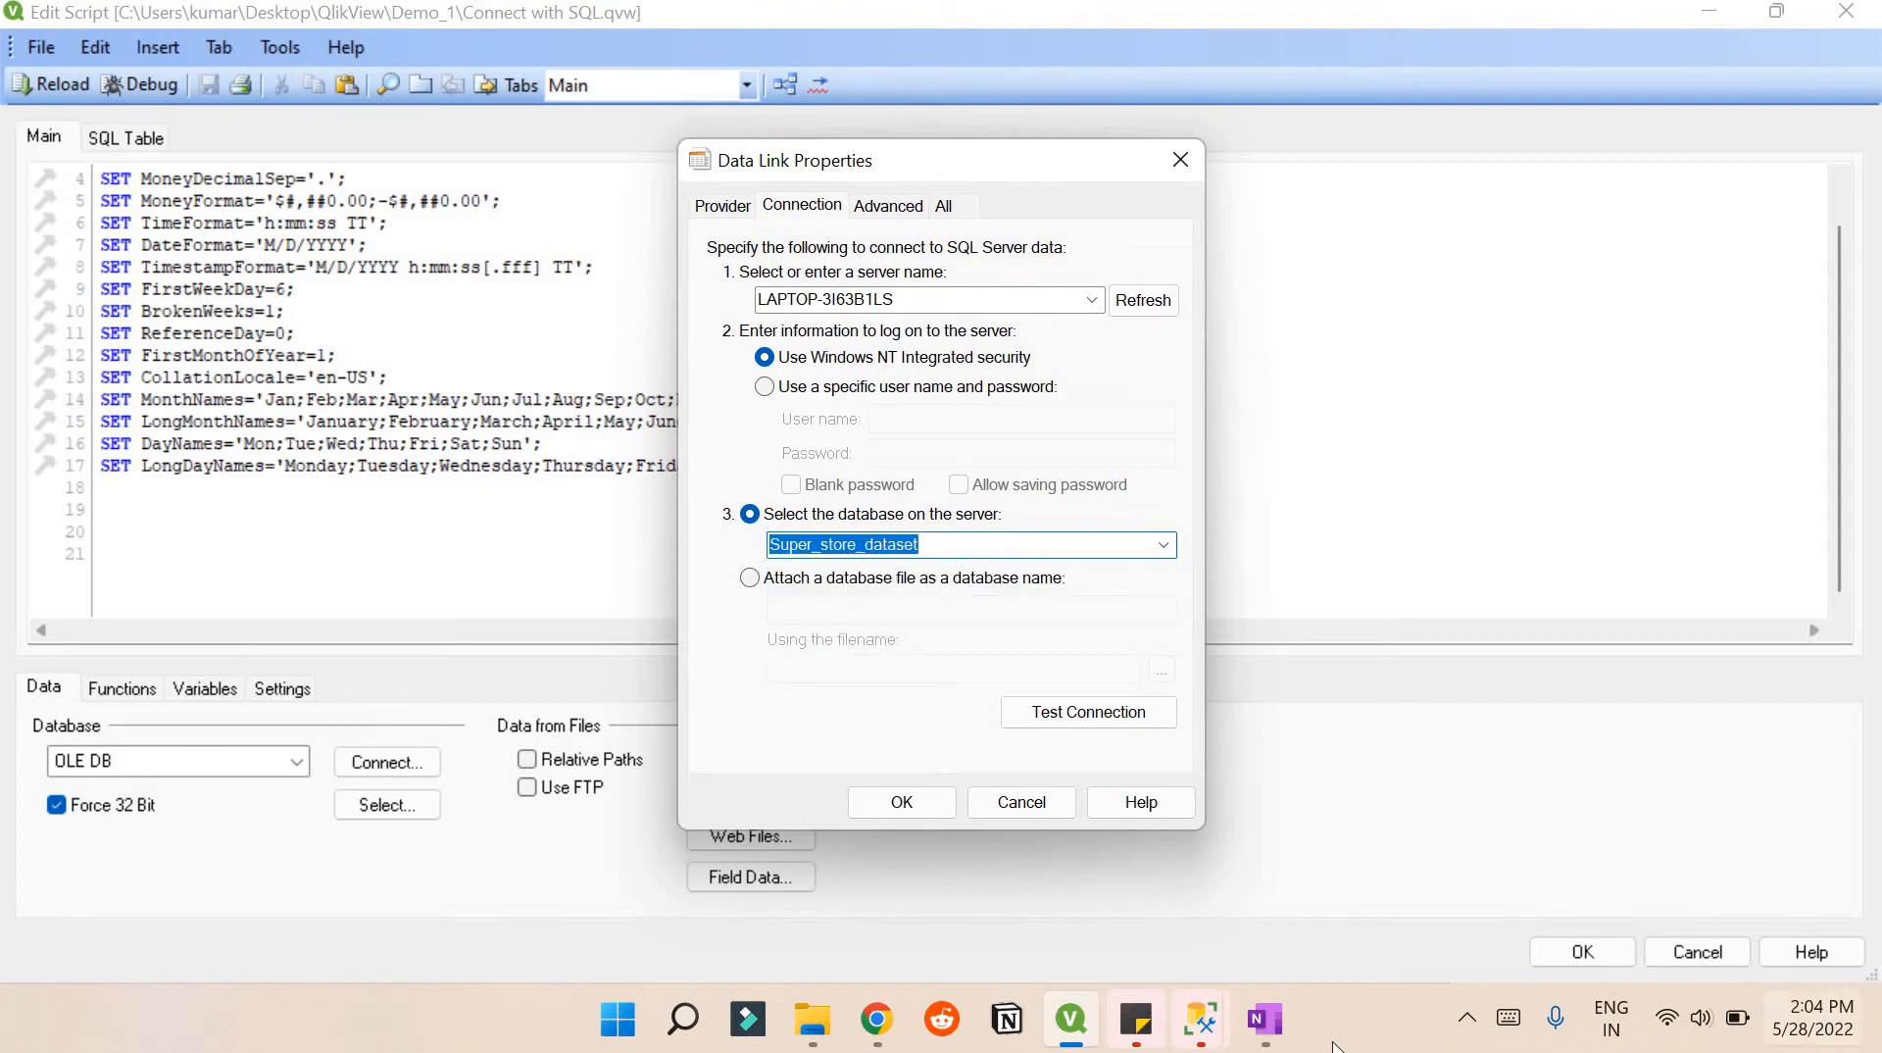
# Step: Switch to SQL Server Management Studio, connect to the LAPTOP-3I63B1LS database engine and maximize the window
pyautogui.moveTo(1199, 1019)
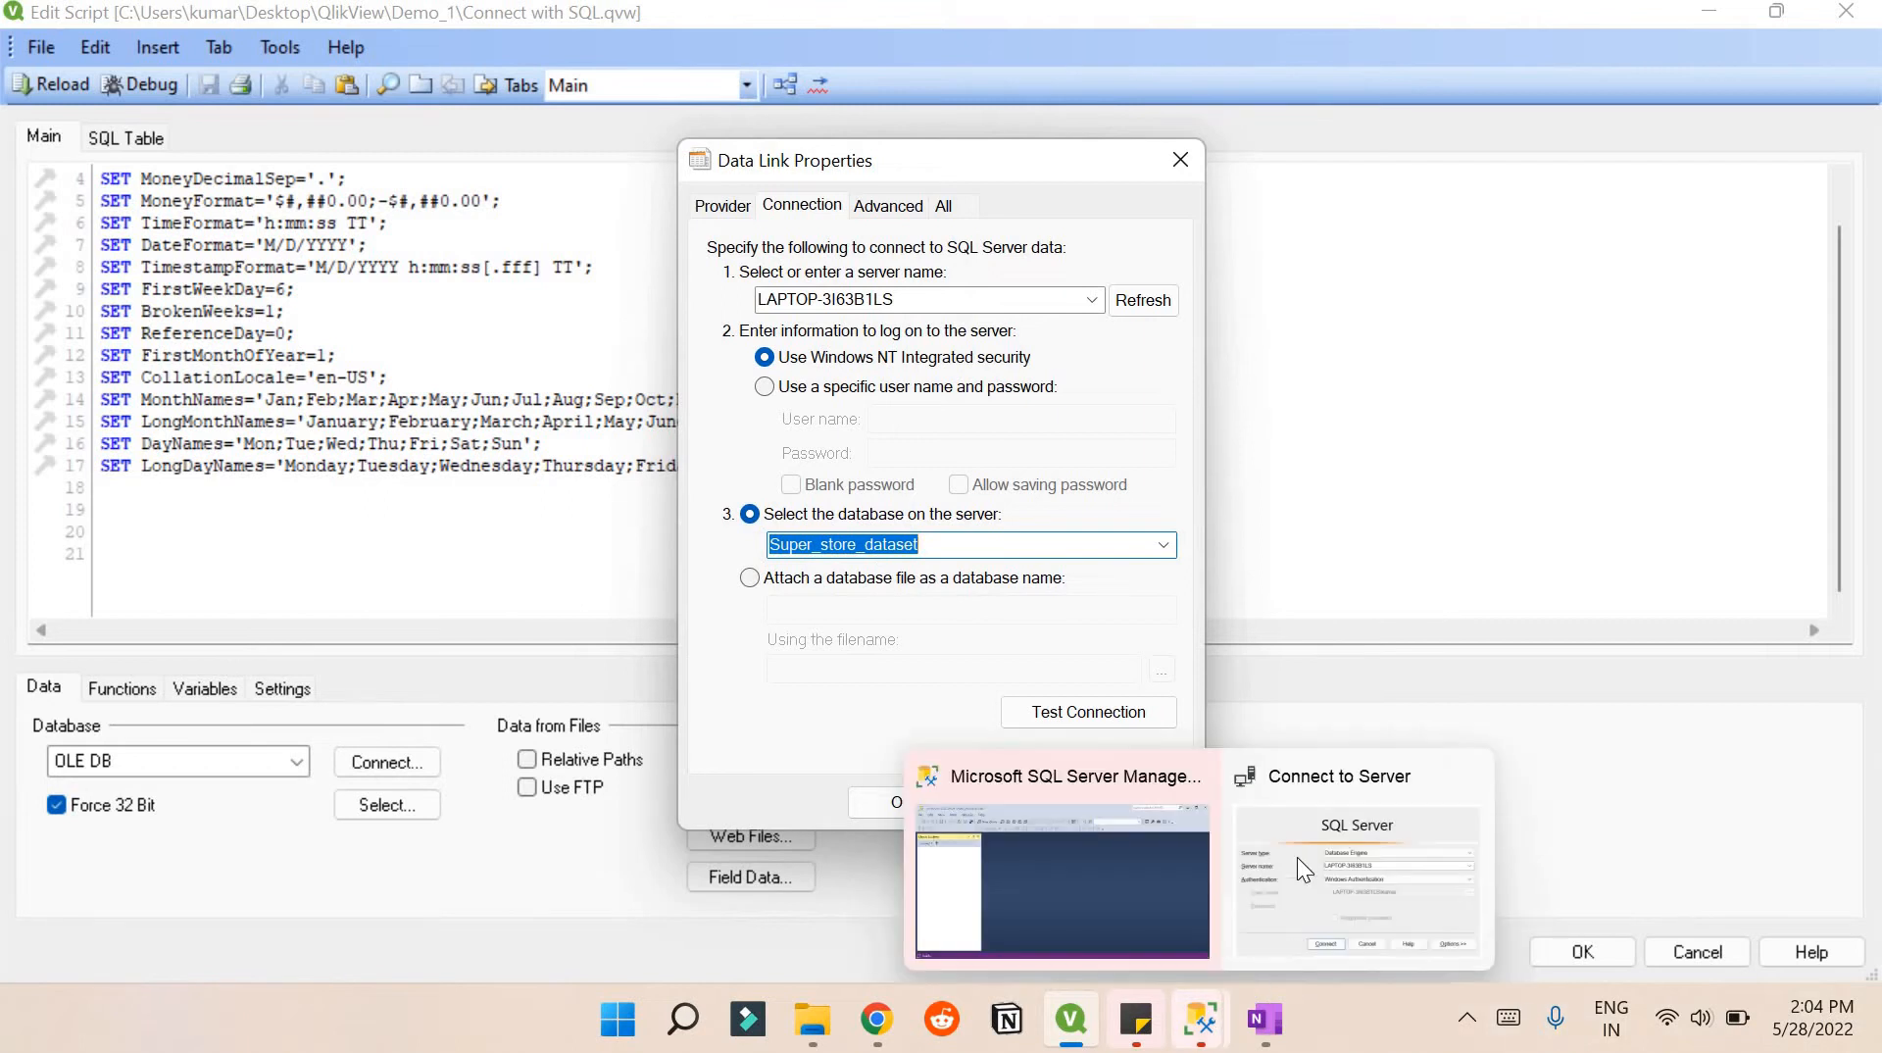
pyautogui.click(1110, 794)
pyautogui.click(874, 729)
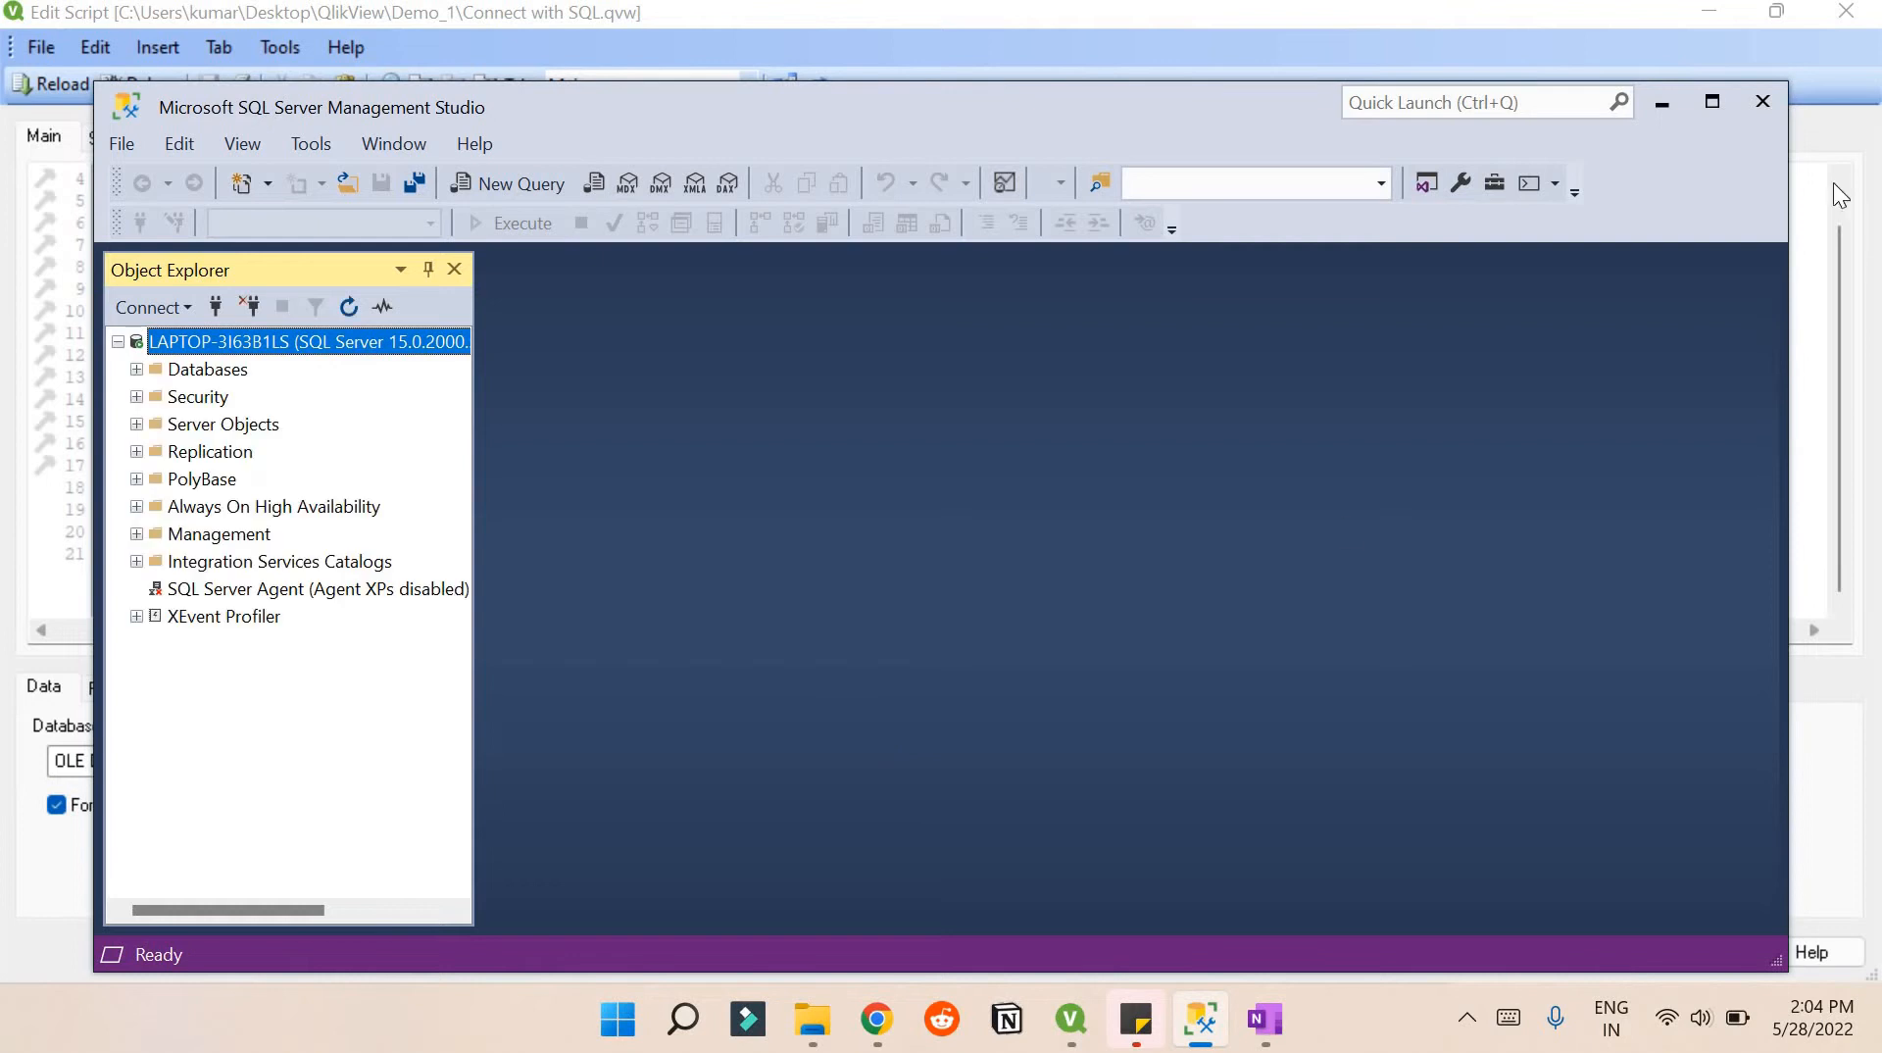
pyautogui.click(1714, 108)
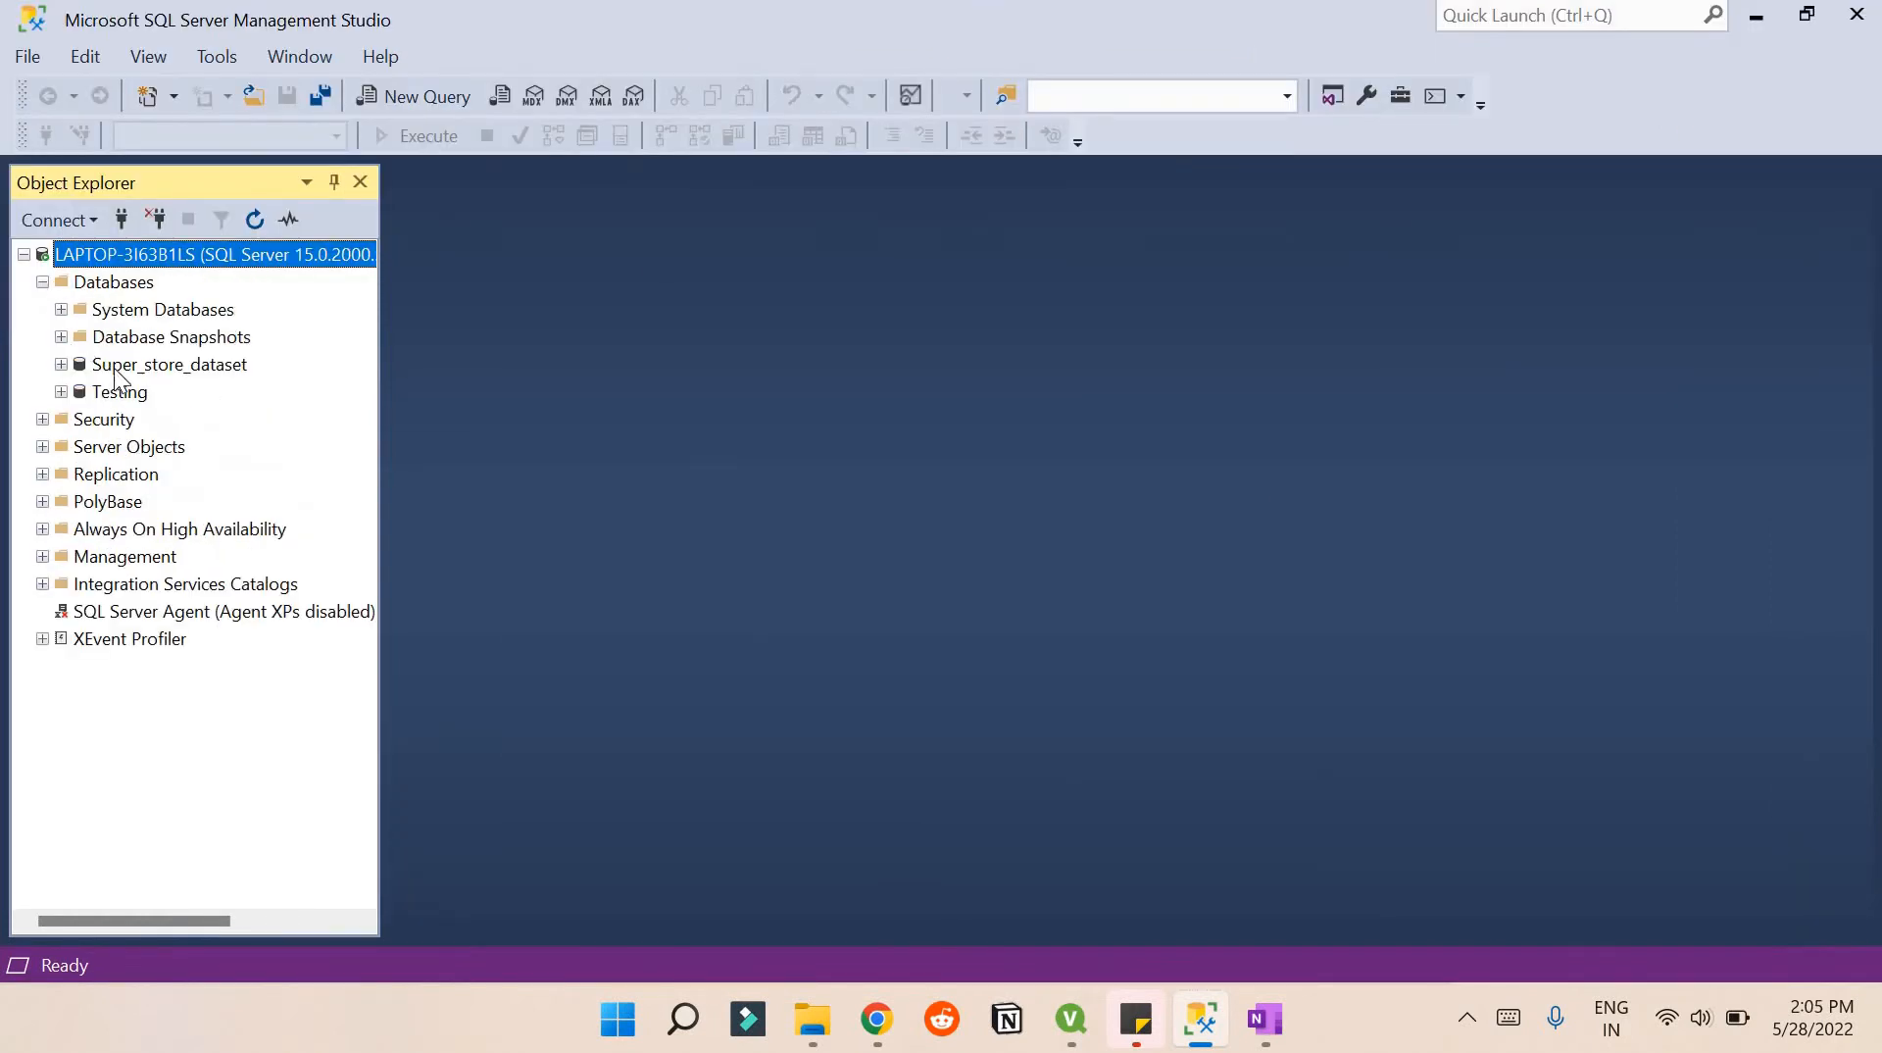
# Step: Expand the tables of Super_store_dataset and view the top 1000 rows of dbo.Orders across its columns
pyautogui.click(117, 369)
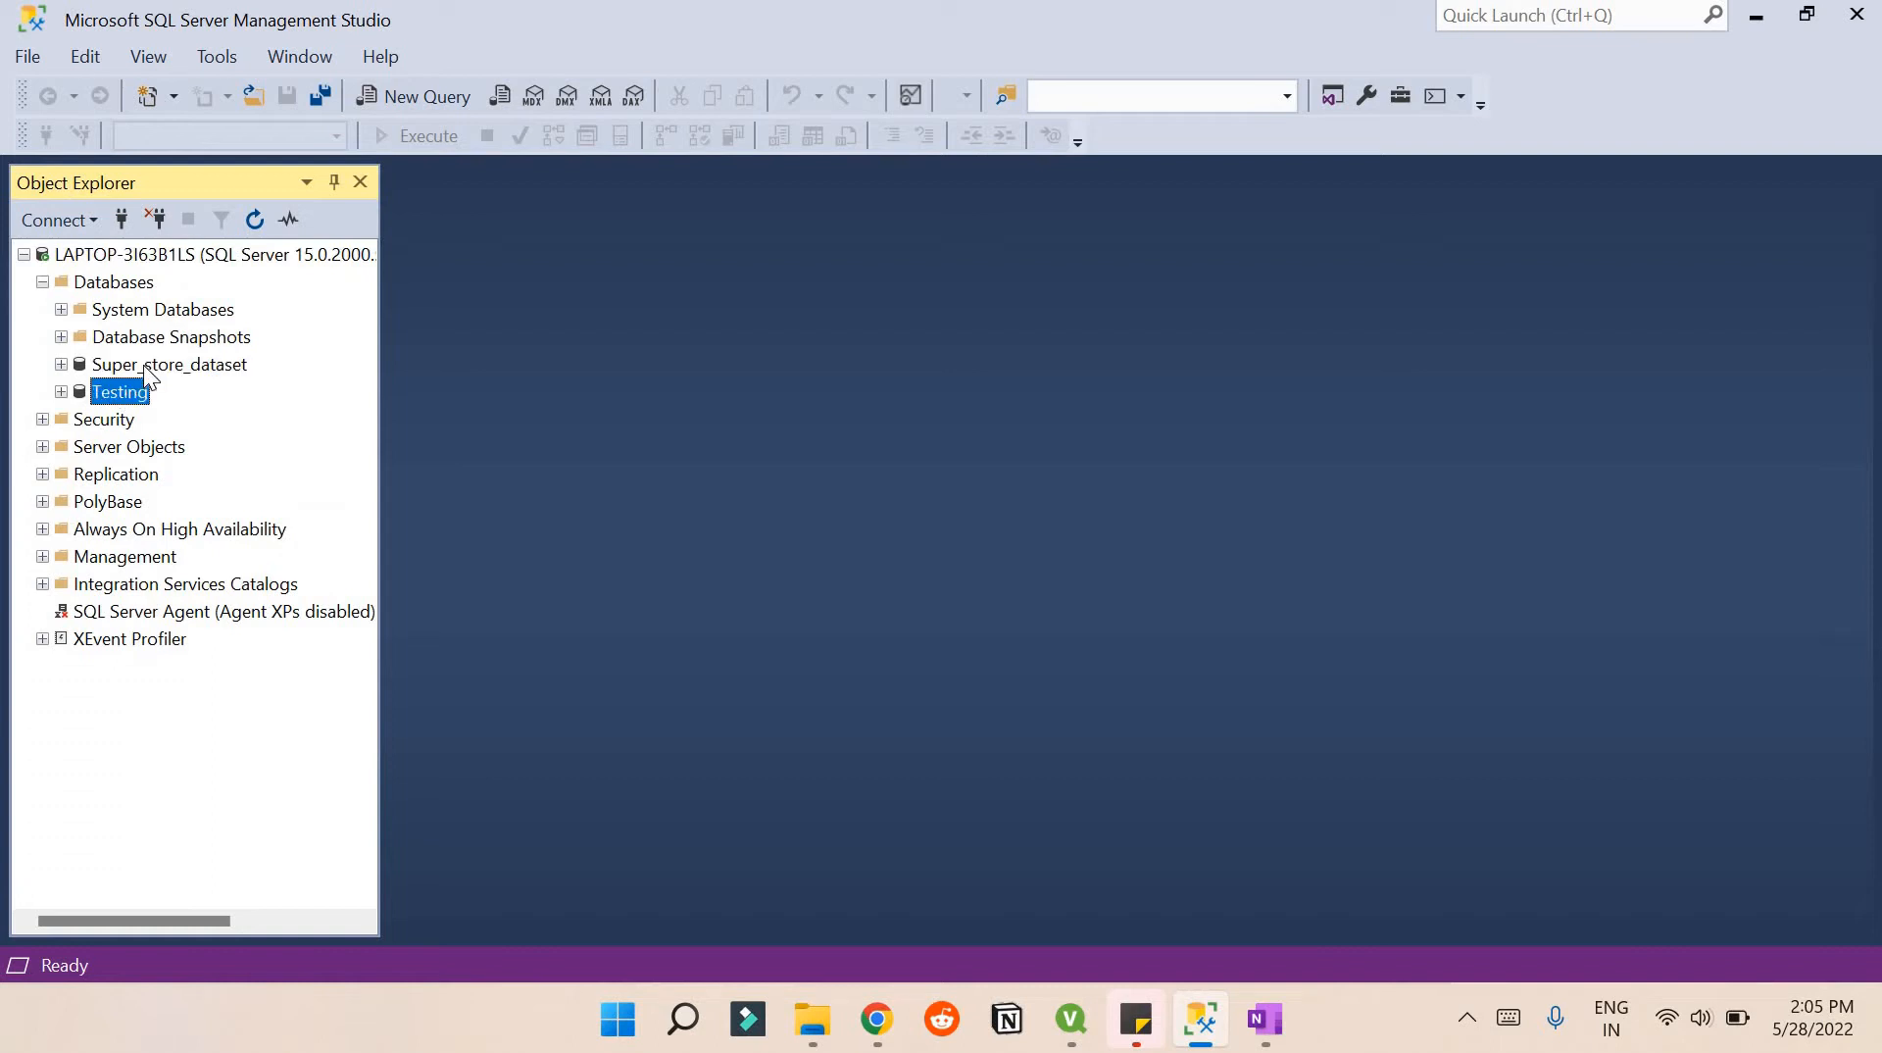
pyautogui.click(58, 364)
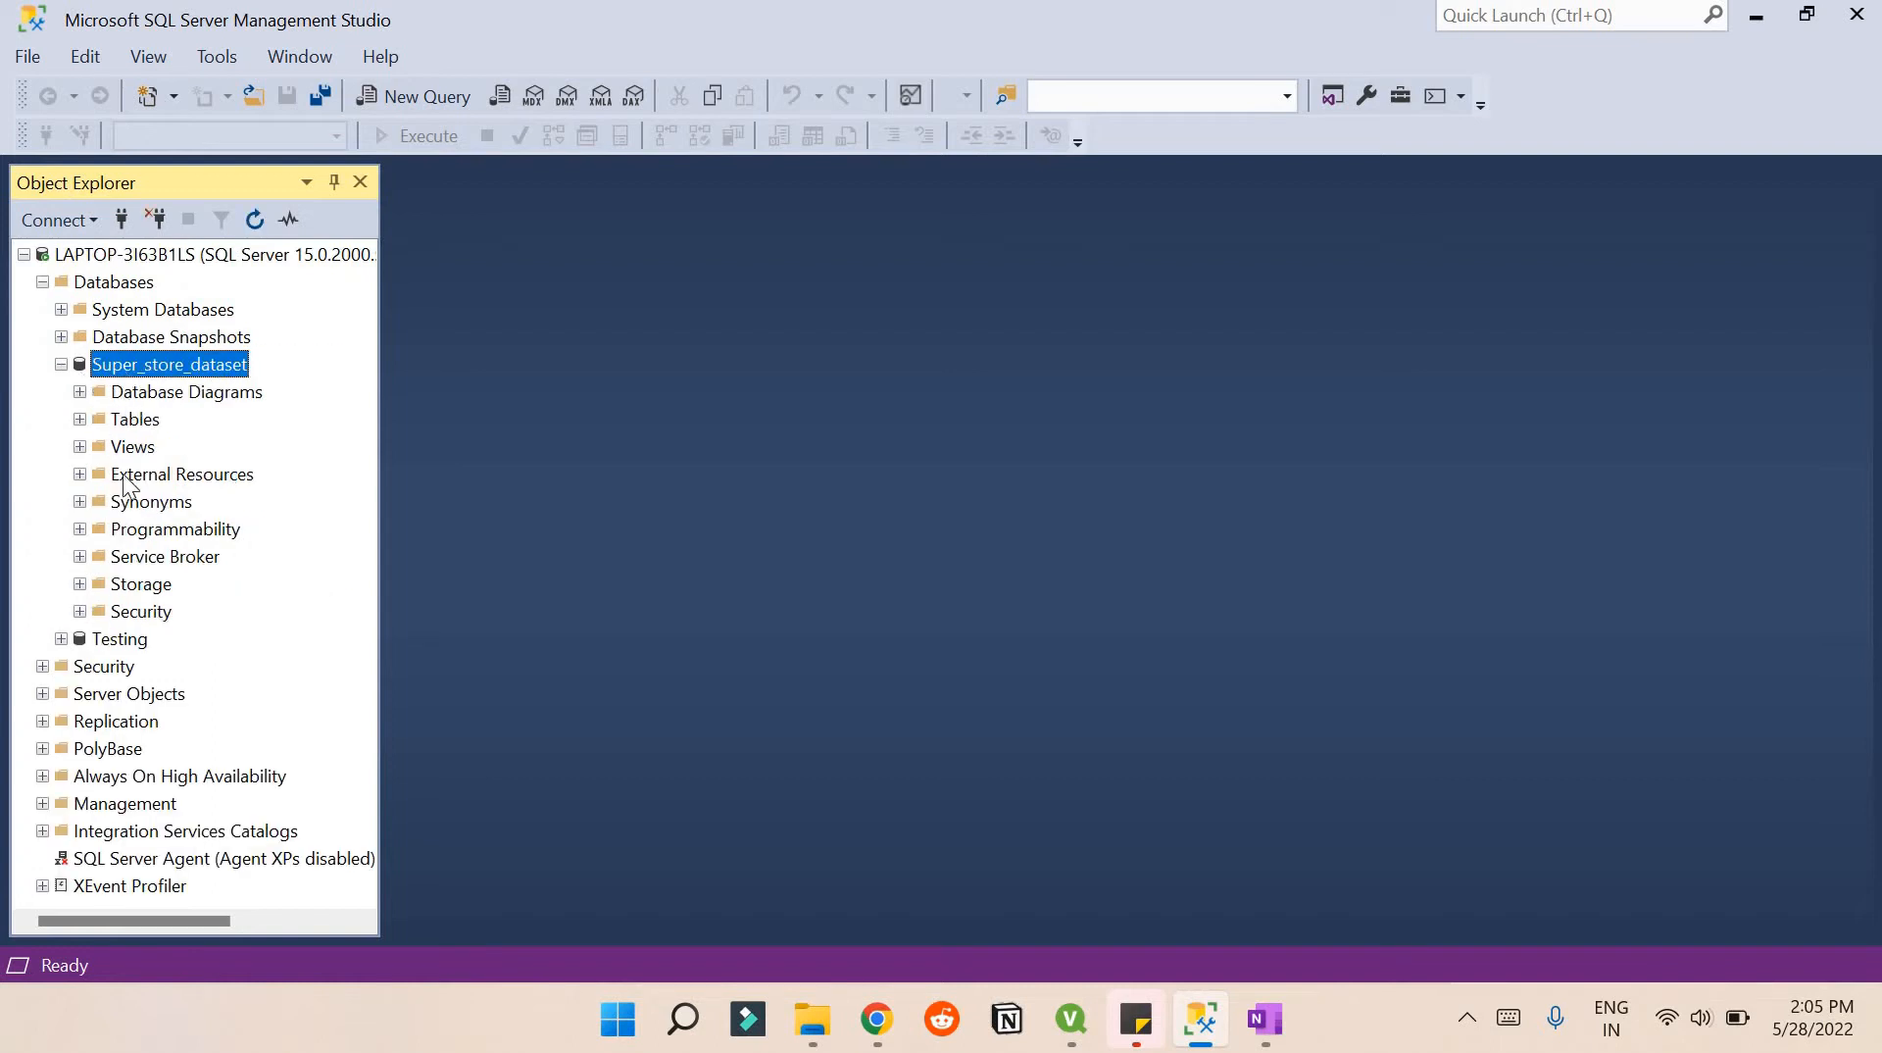
pyautogui.click(79, 419)
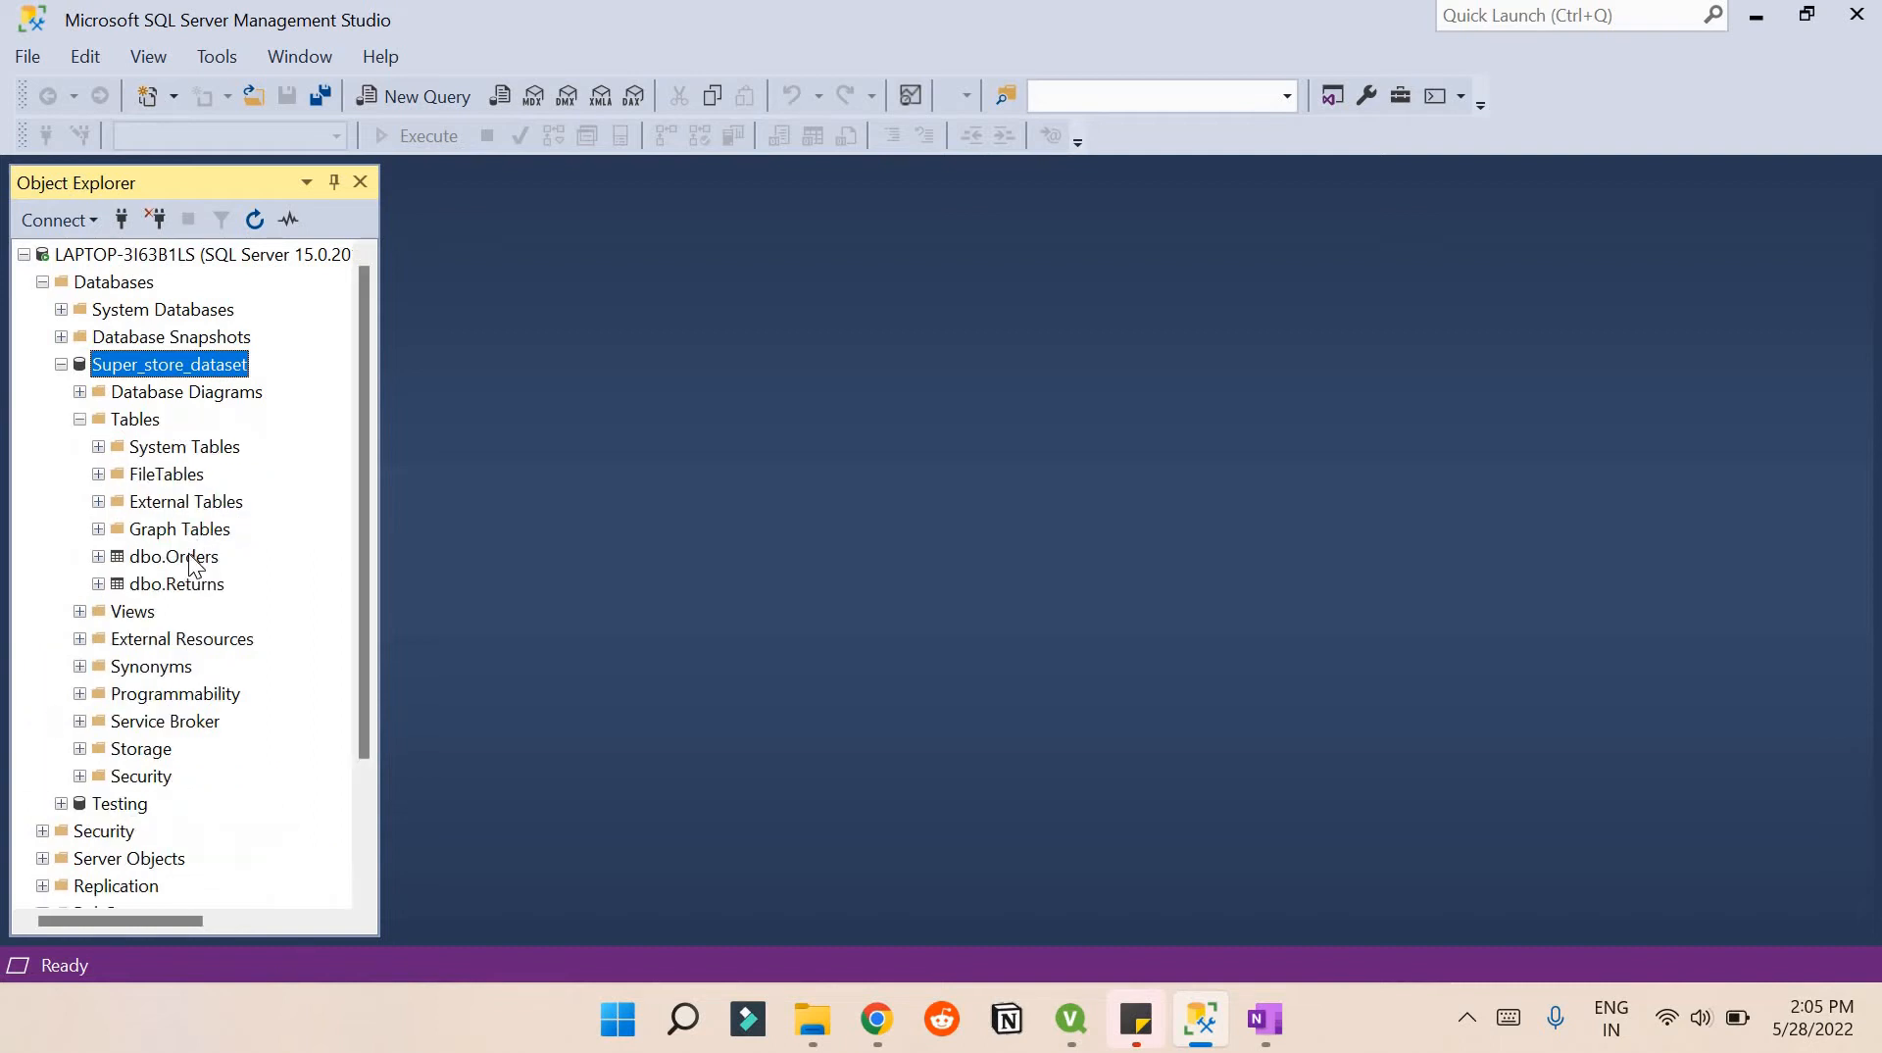
pyautogui.click(194, 585)
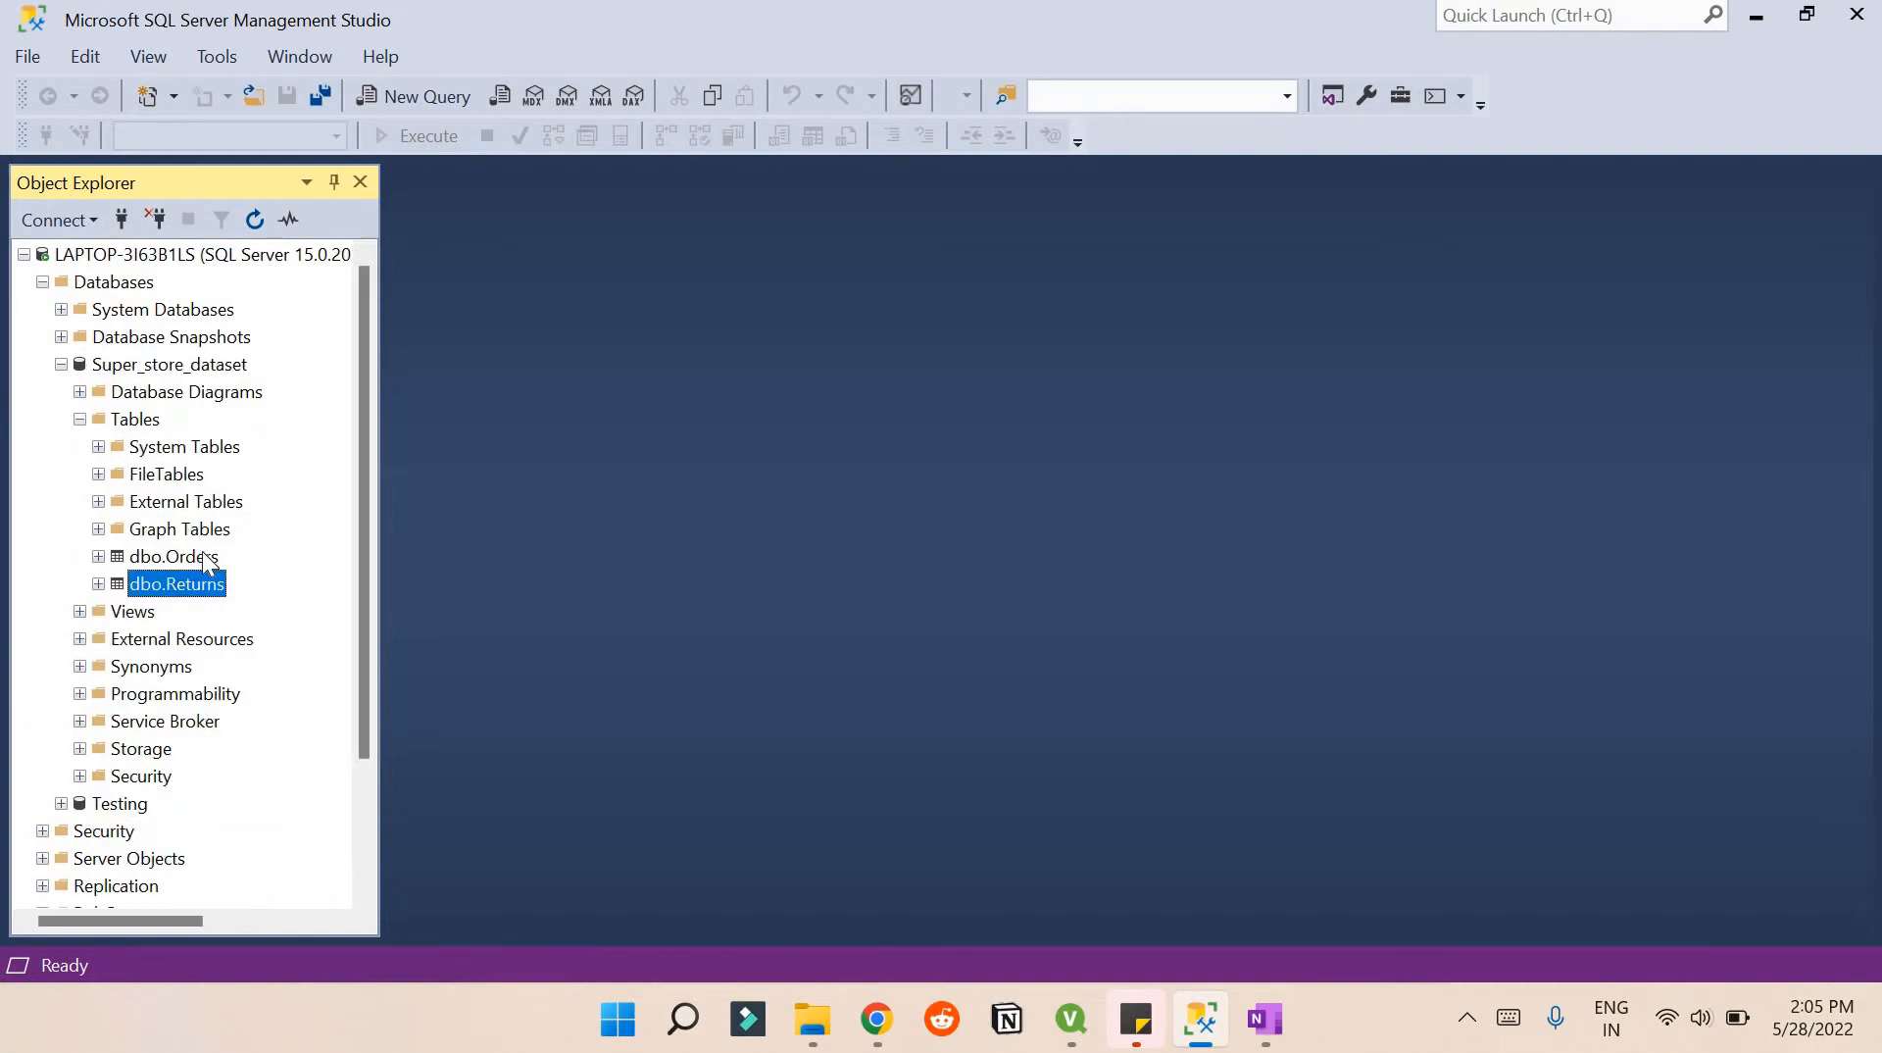
pyautogui.rightClick(202, 554)
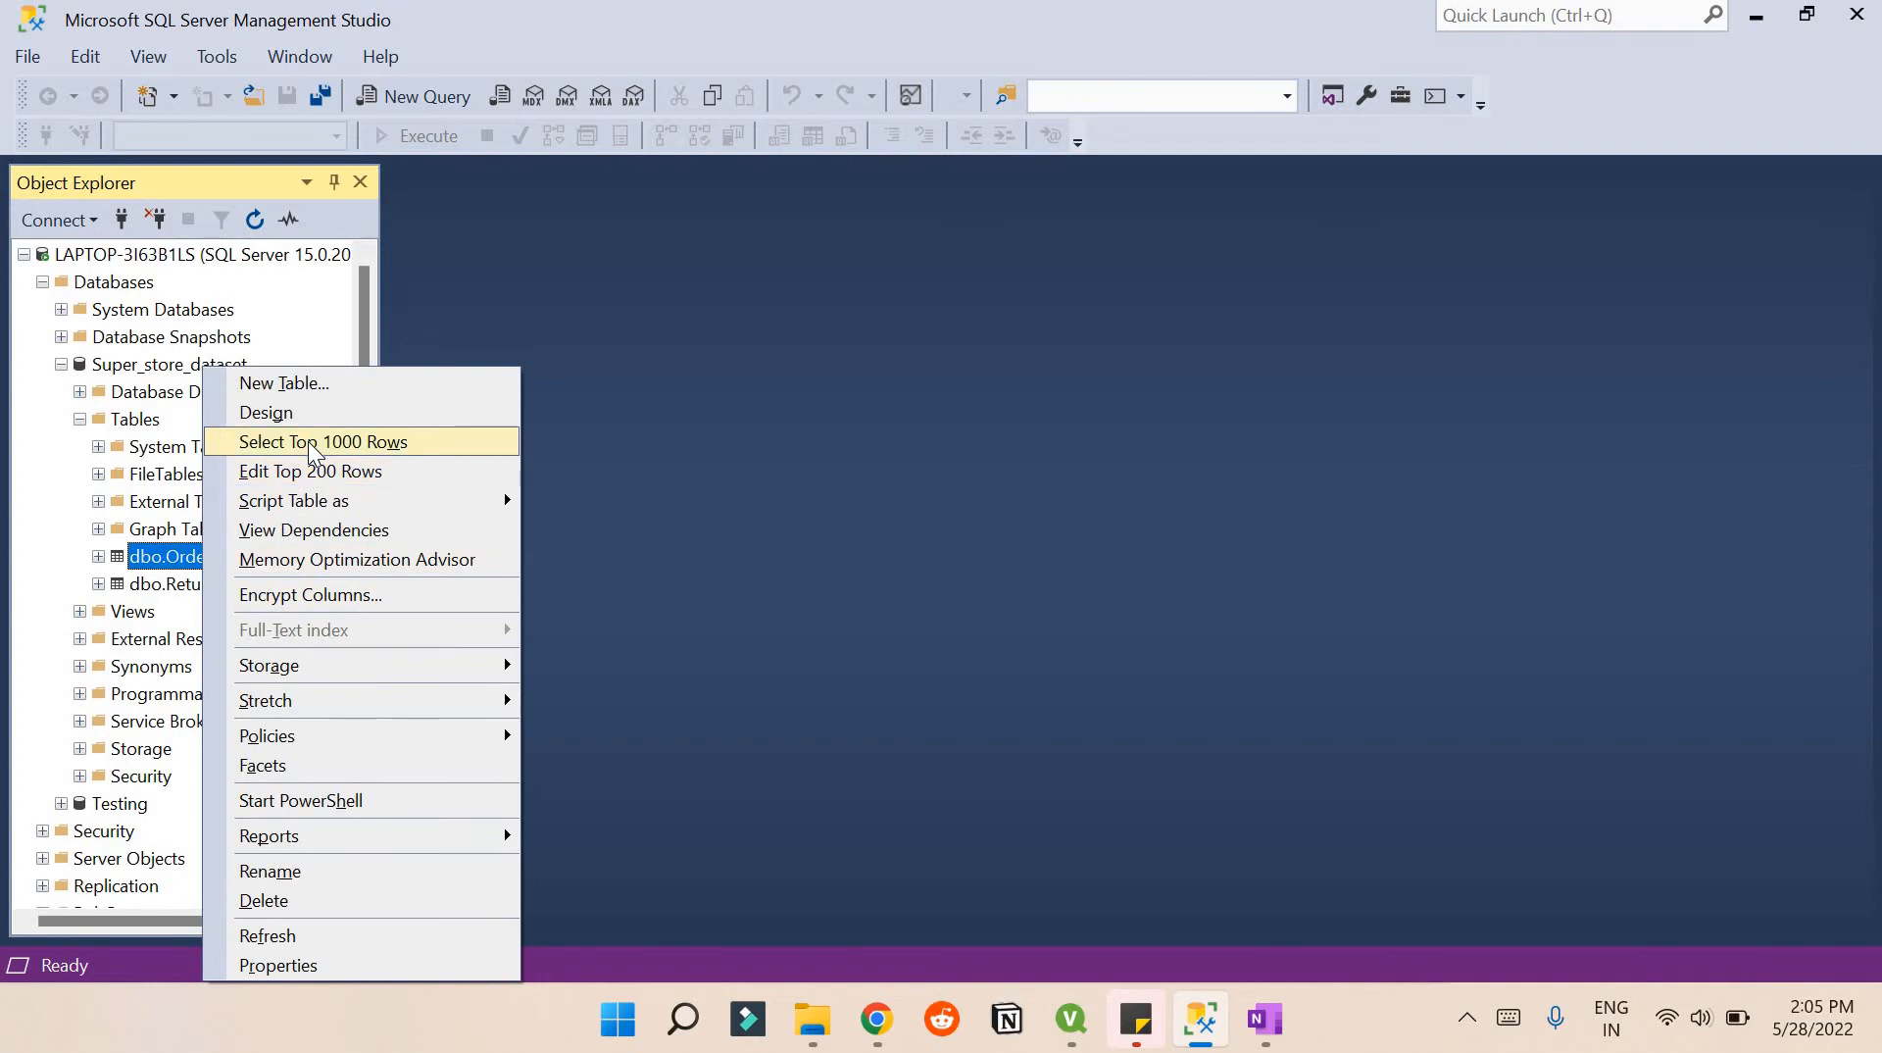
pyautogui.click(307, 442)
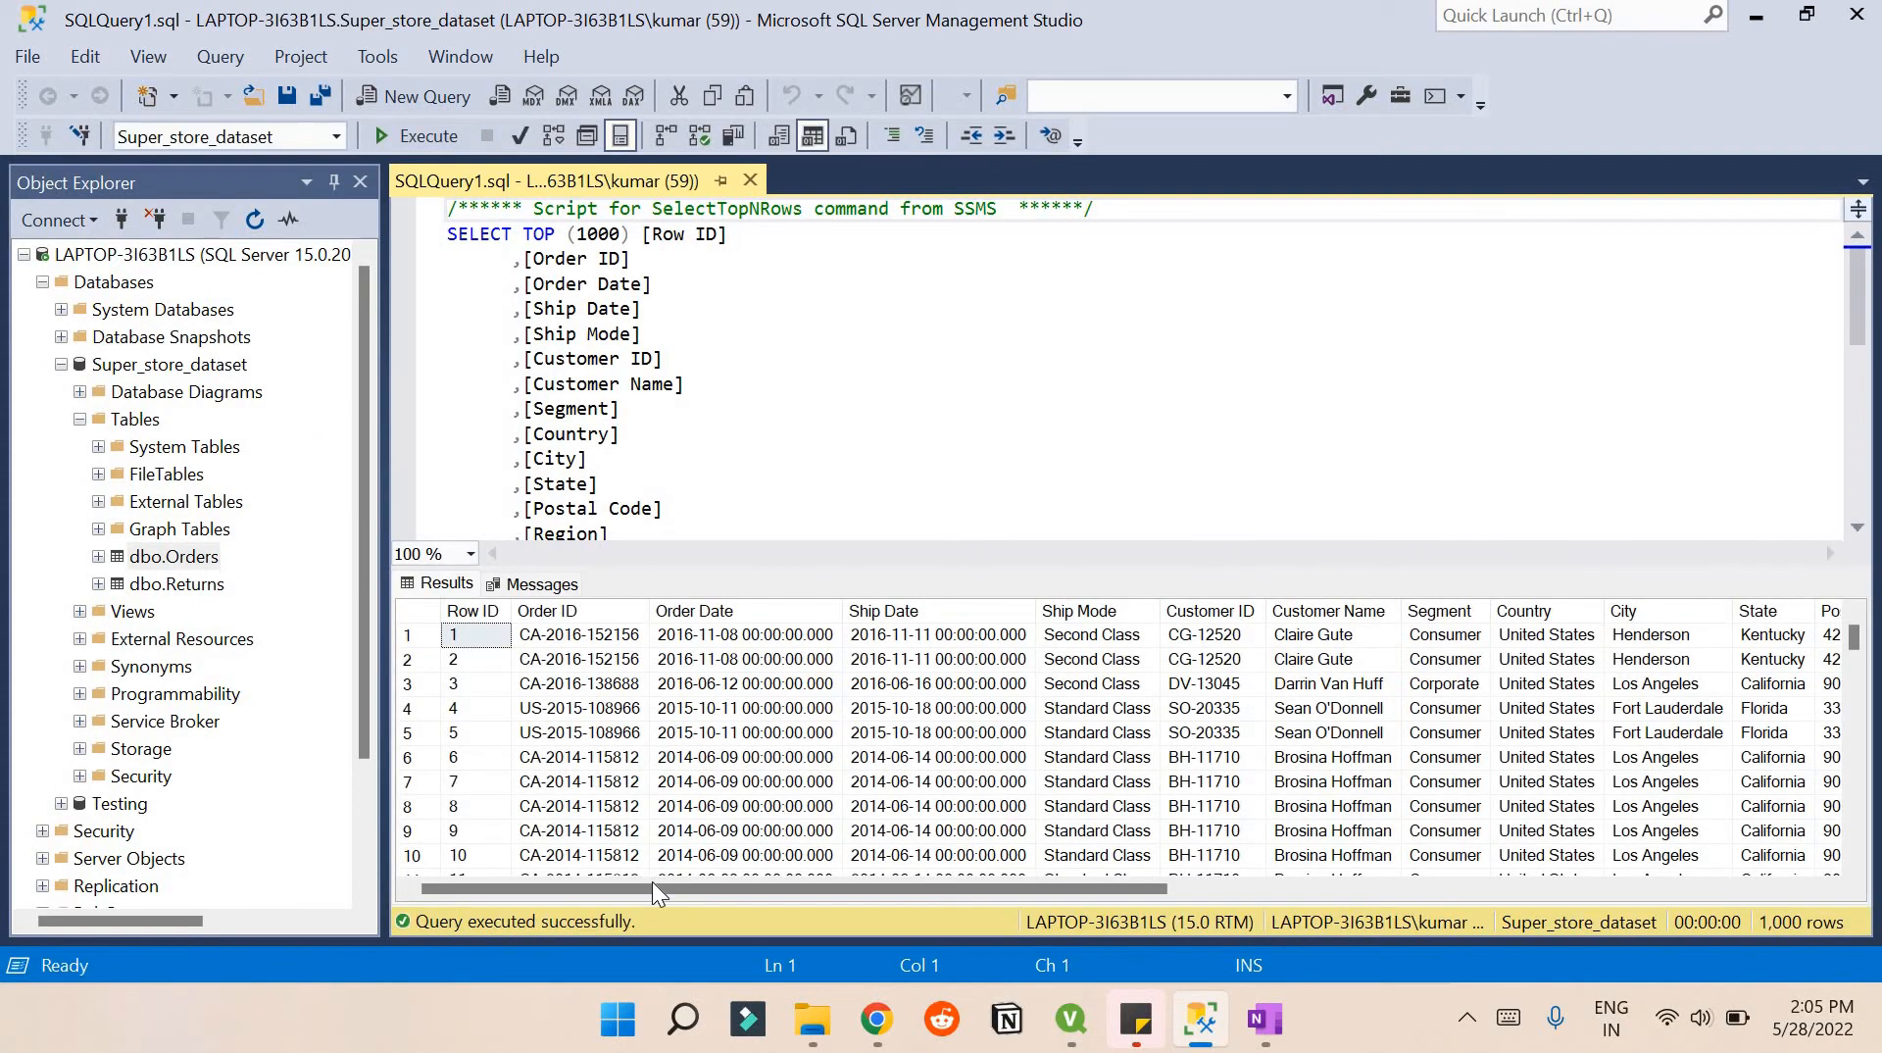
pyautogui.moveTo(653, 884)
pyautogui.mouseDown()
pyautogui.moveTo(1539, 894)
pyautogui.moveTo(657, 884)
pyautogui.mouseUp()
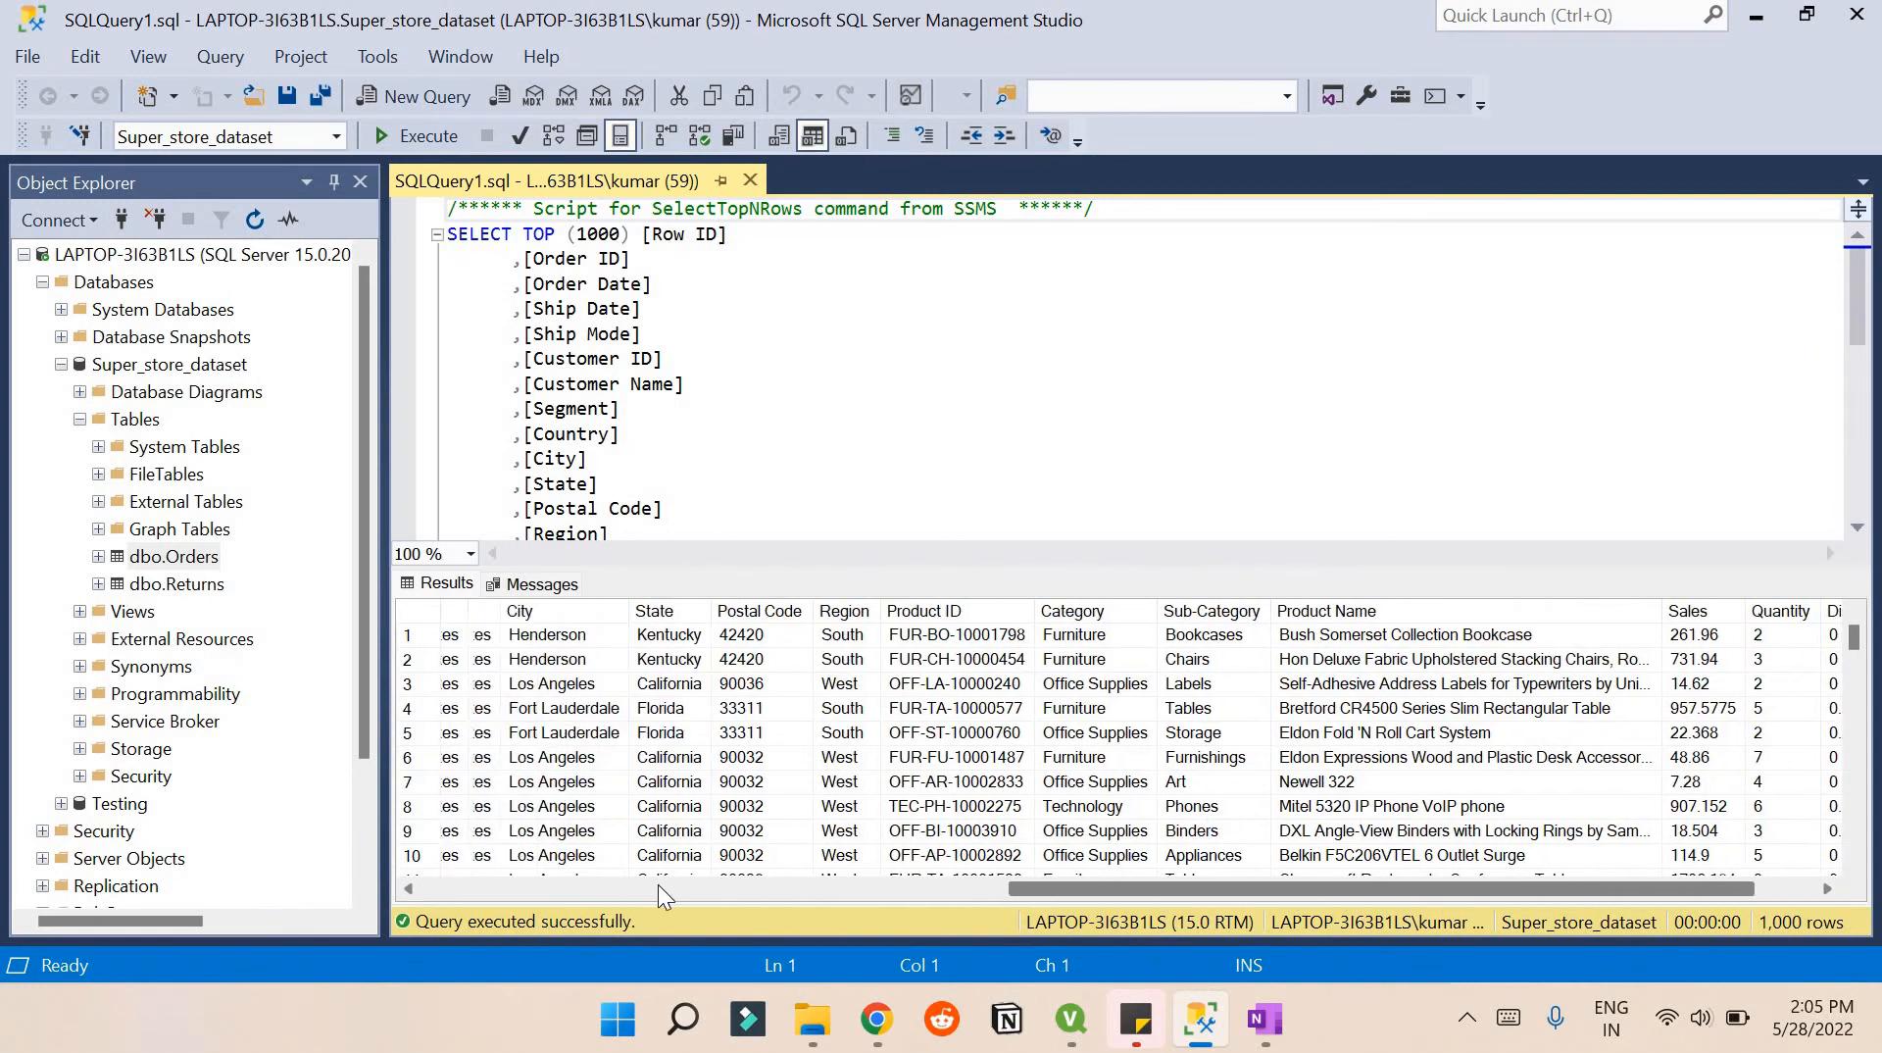
# Step: Query the top 1000 rows of the dbo.Returns table and look through its records
pyautogui.click(177, 583)
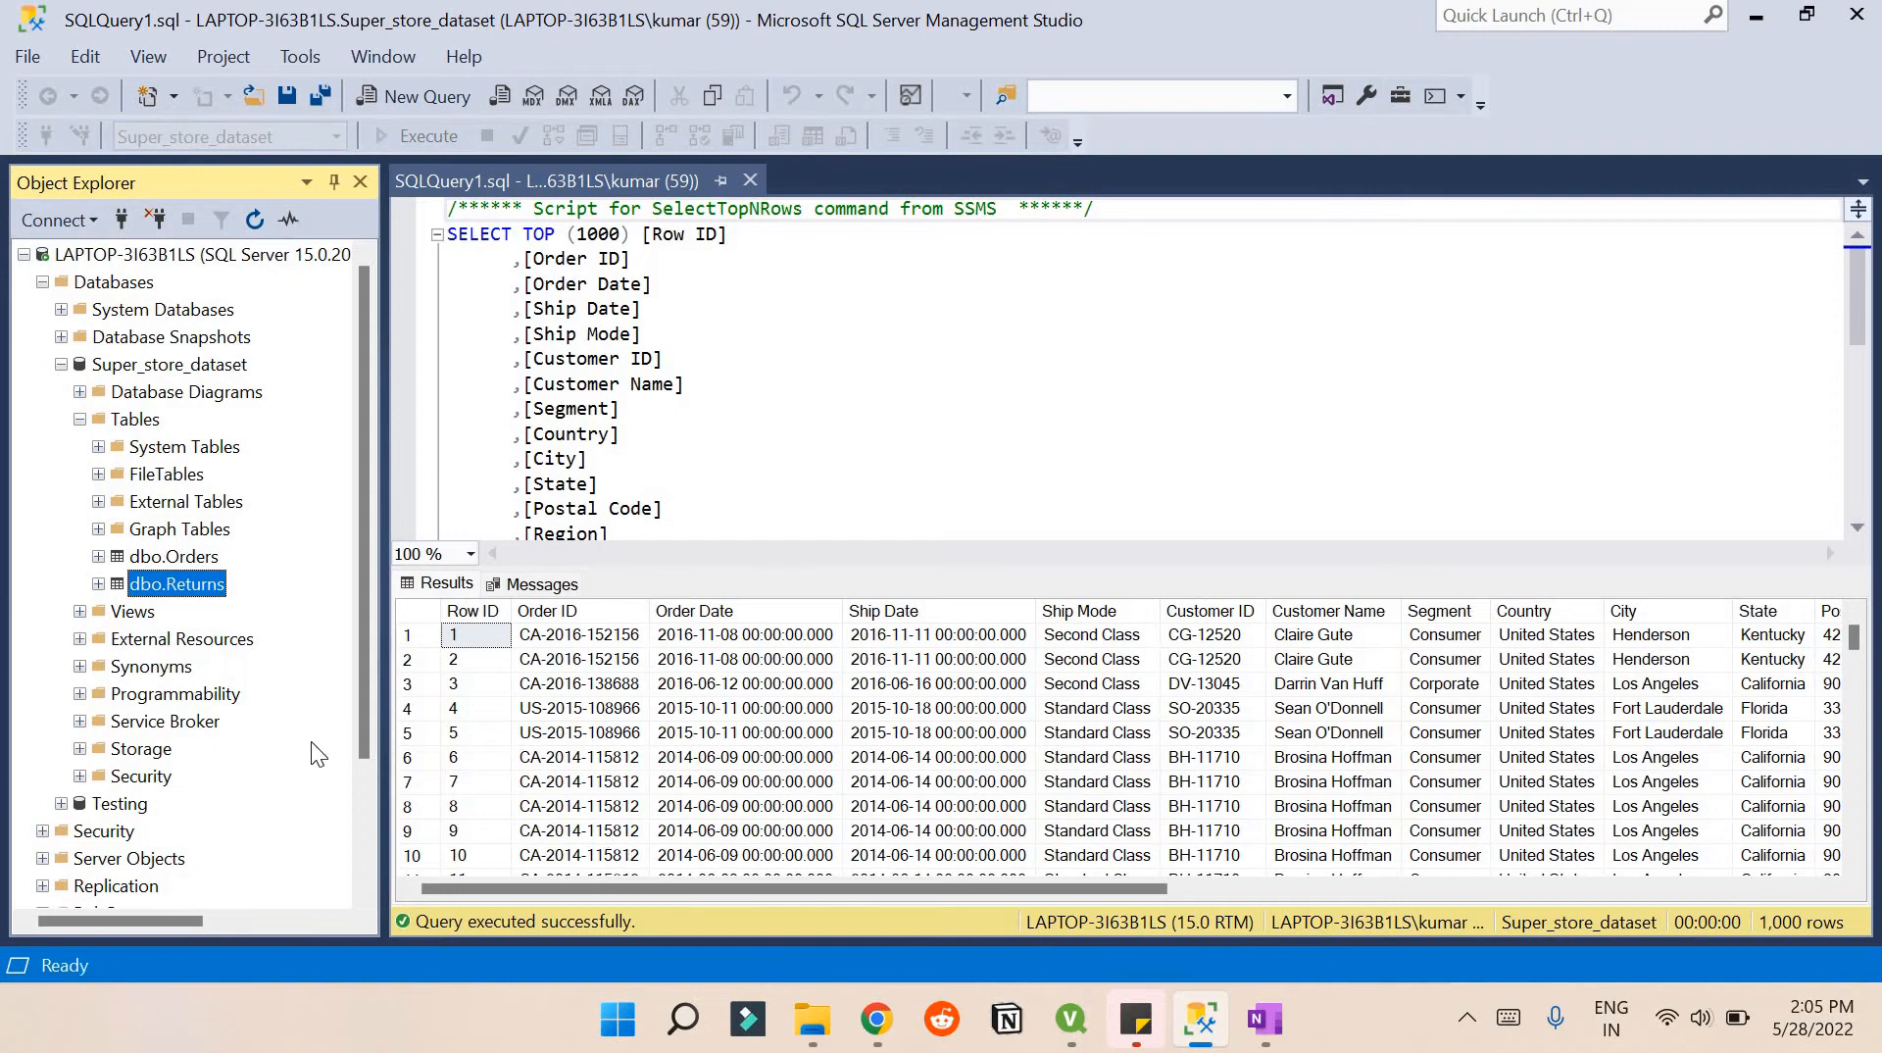
pyautogui.rightClick(190, 583)
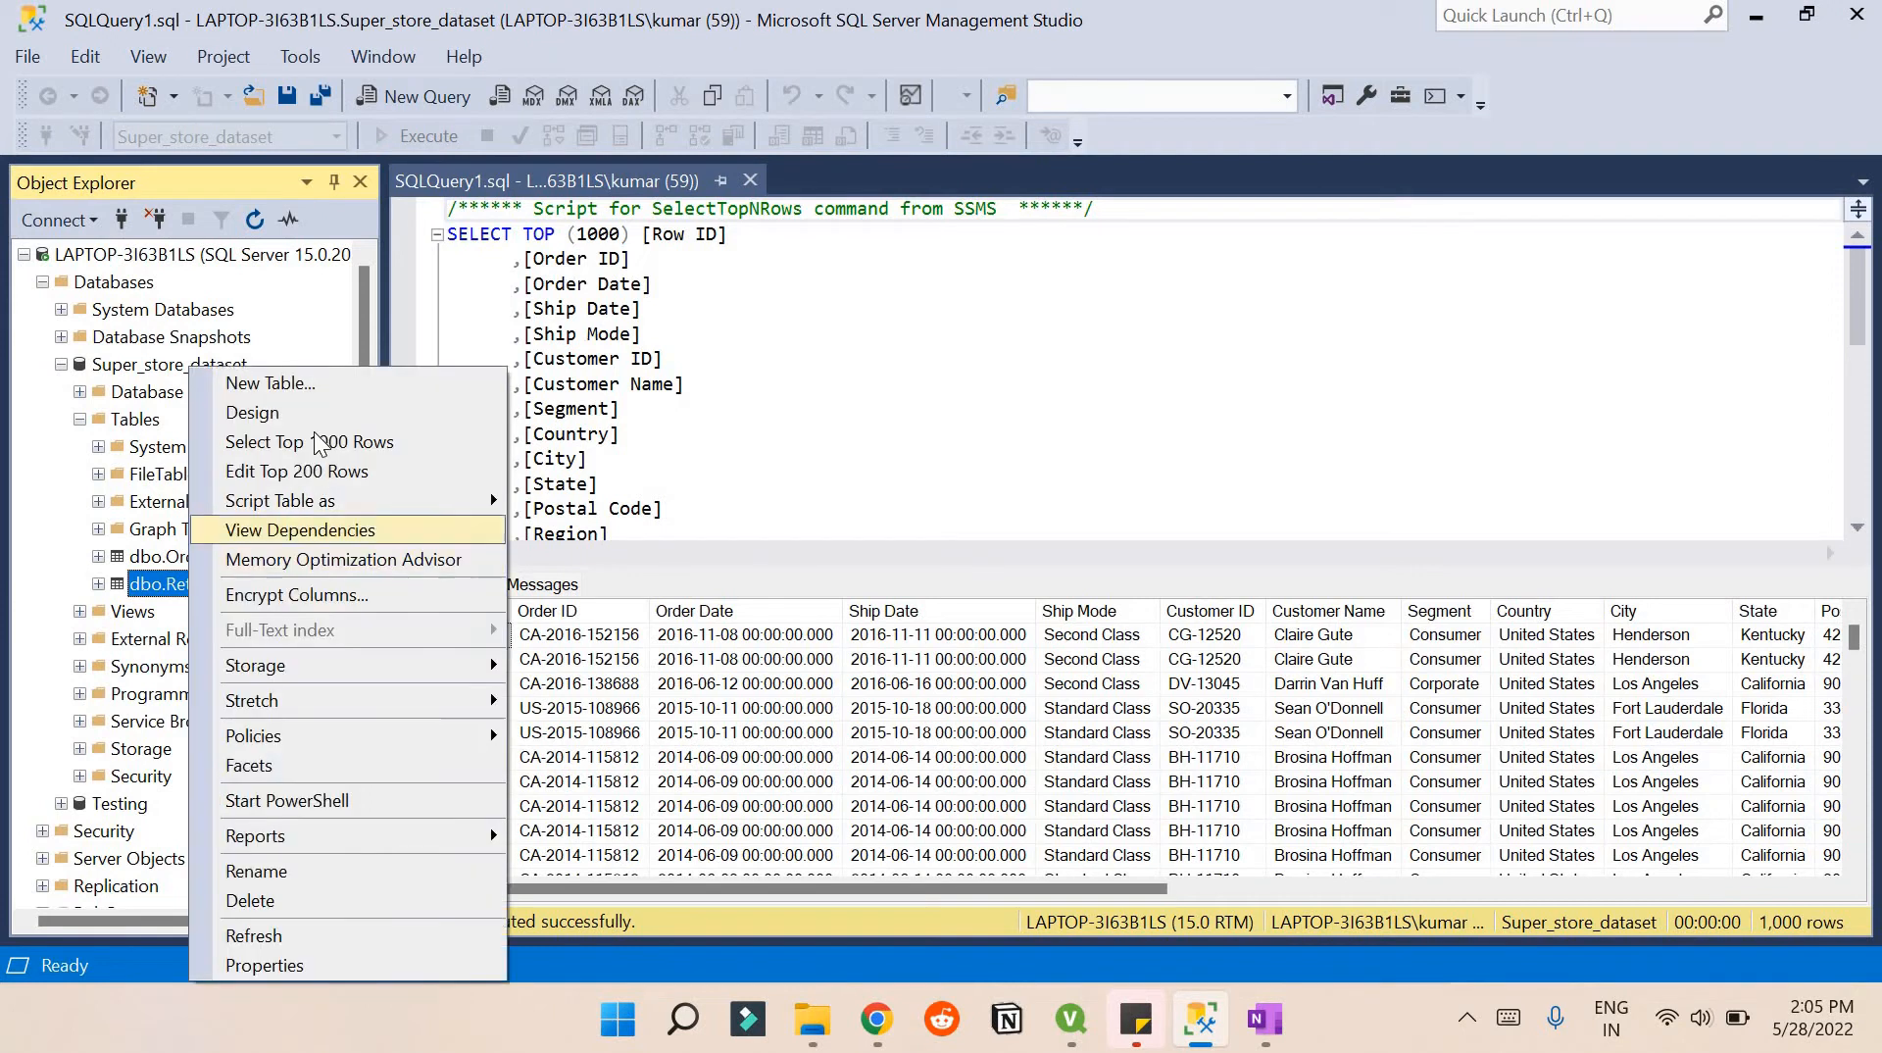
pyautogui.click(316, 438)
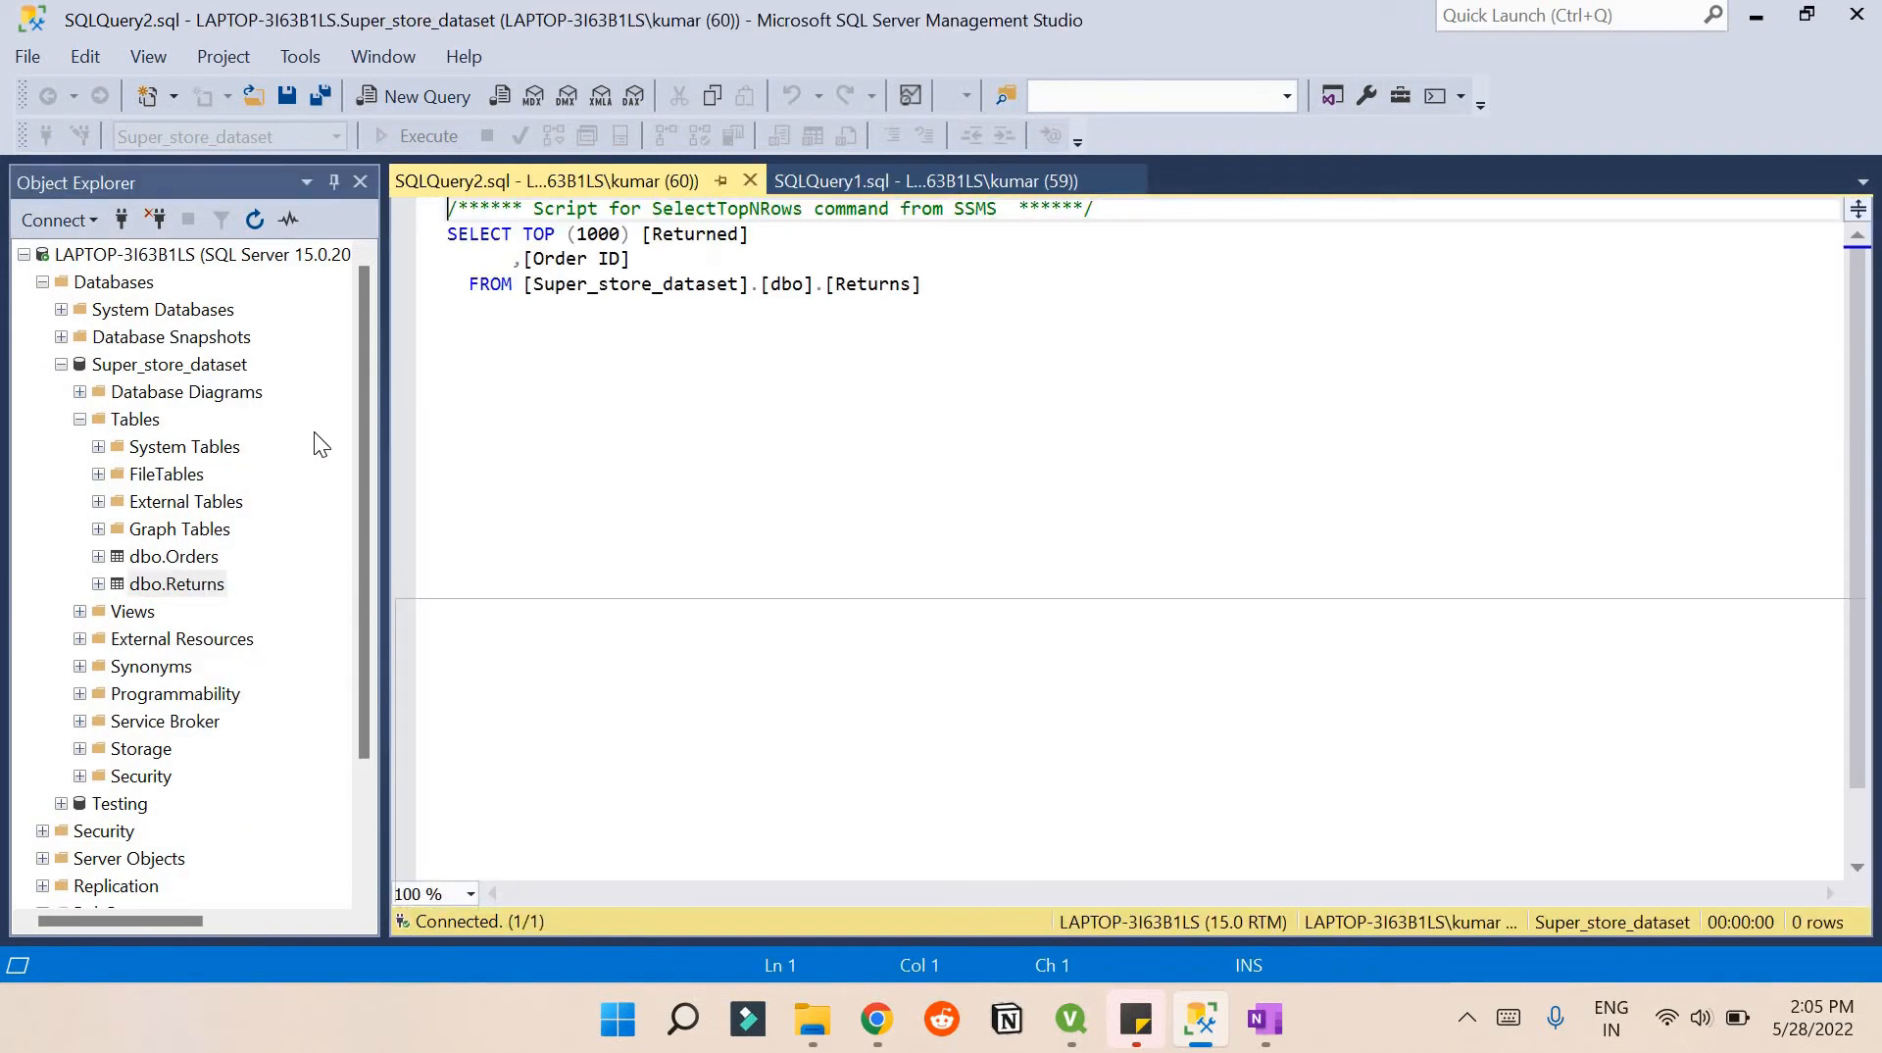
pyautogui.scroll(-6, 559, 742)
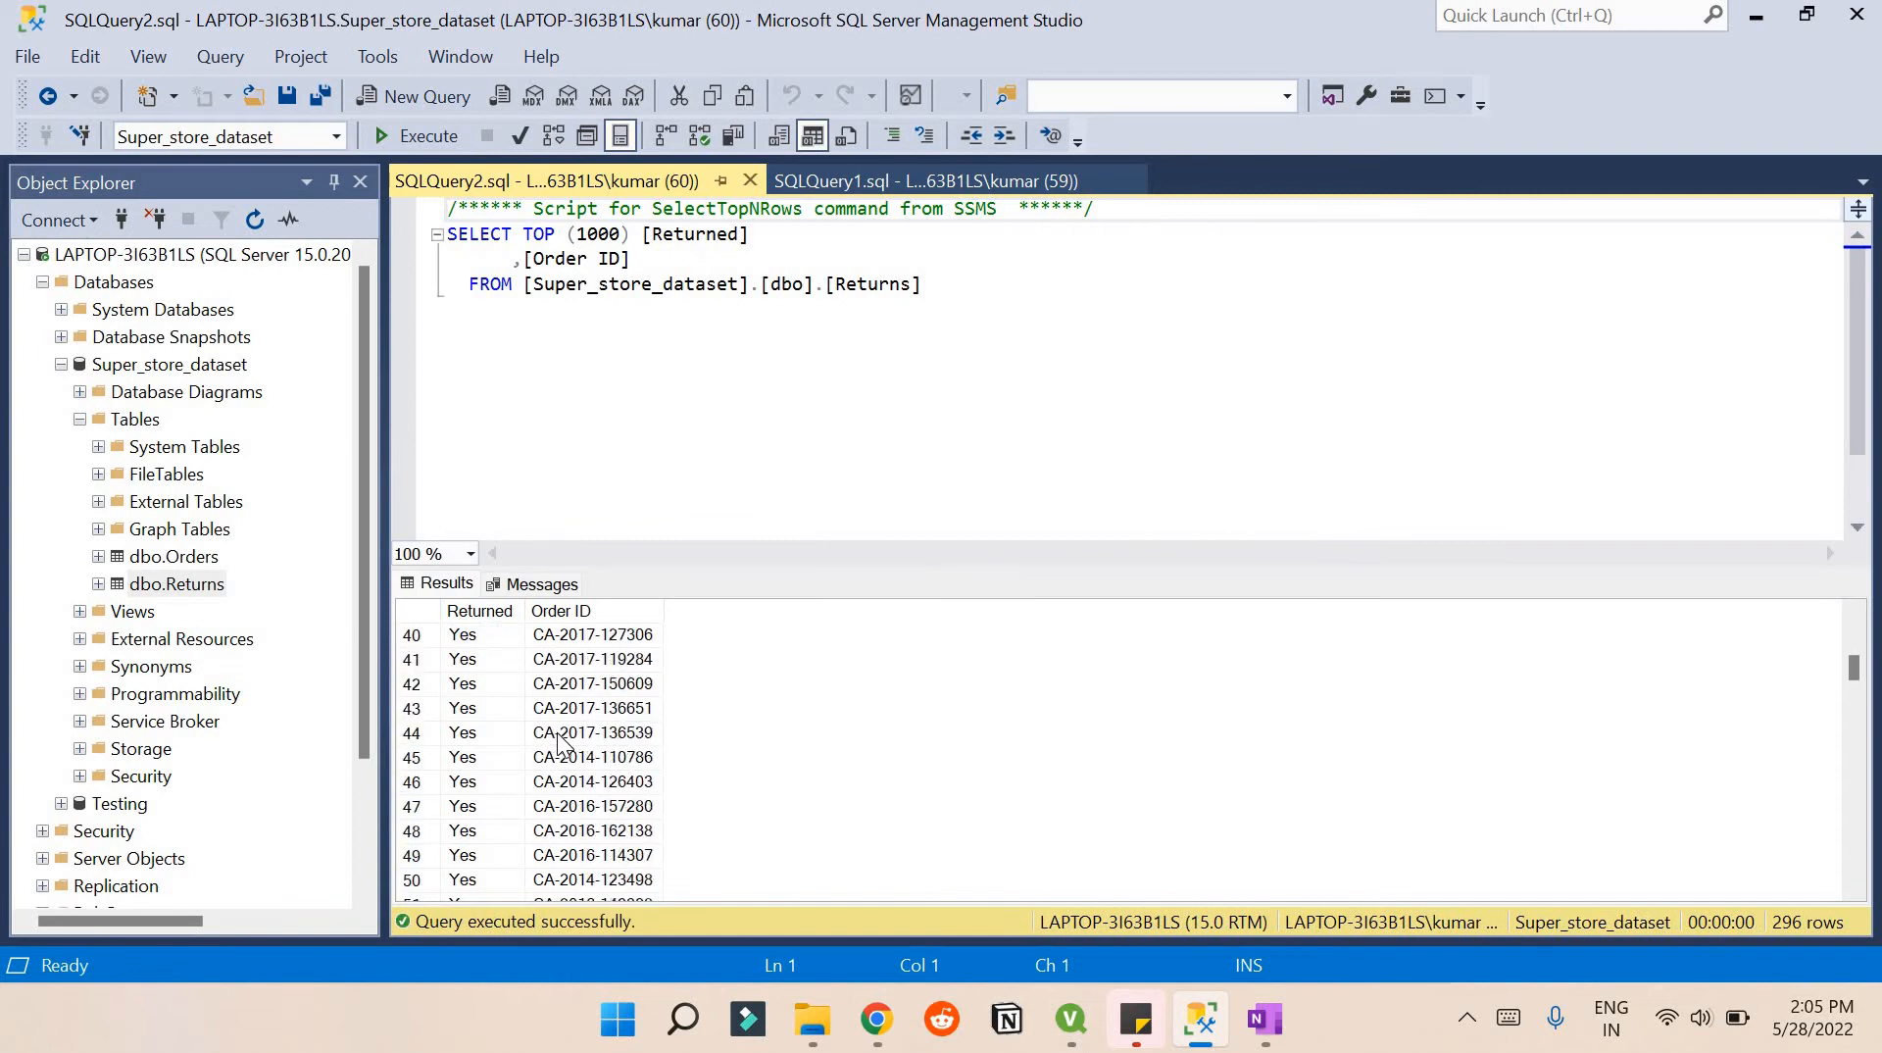
pyautogui.scroll(6, 559, 742)
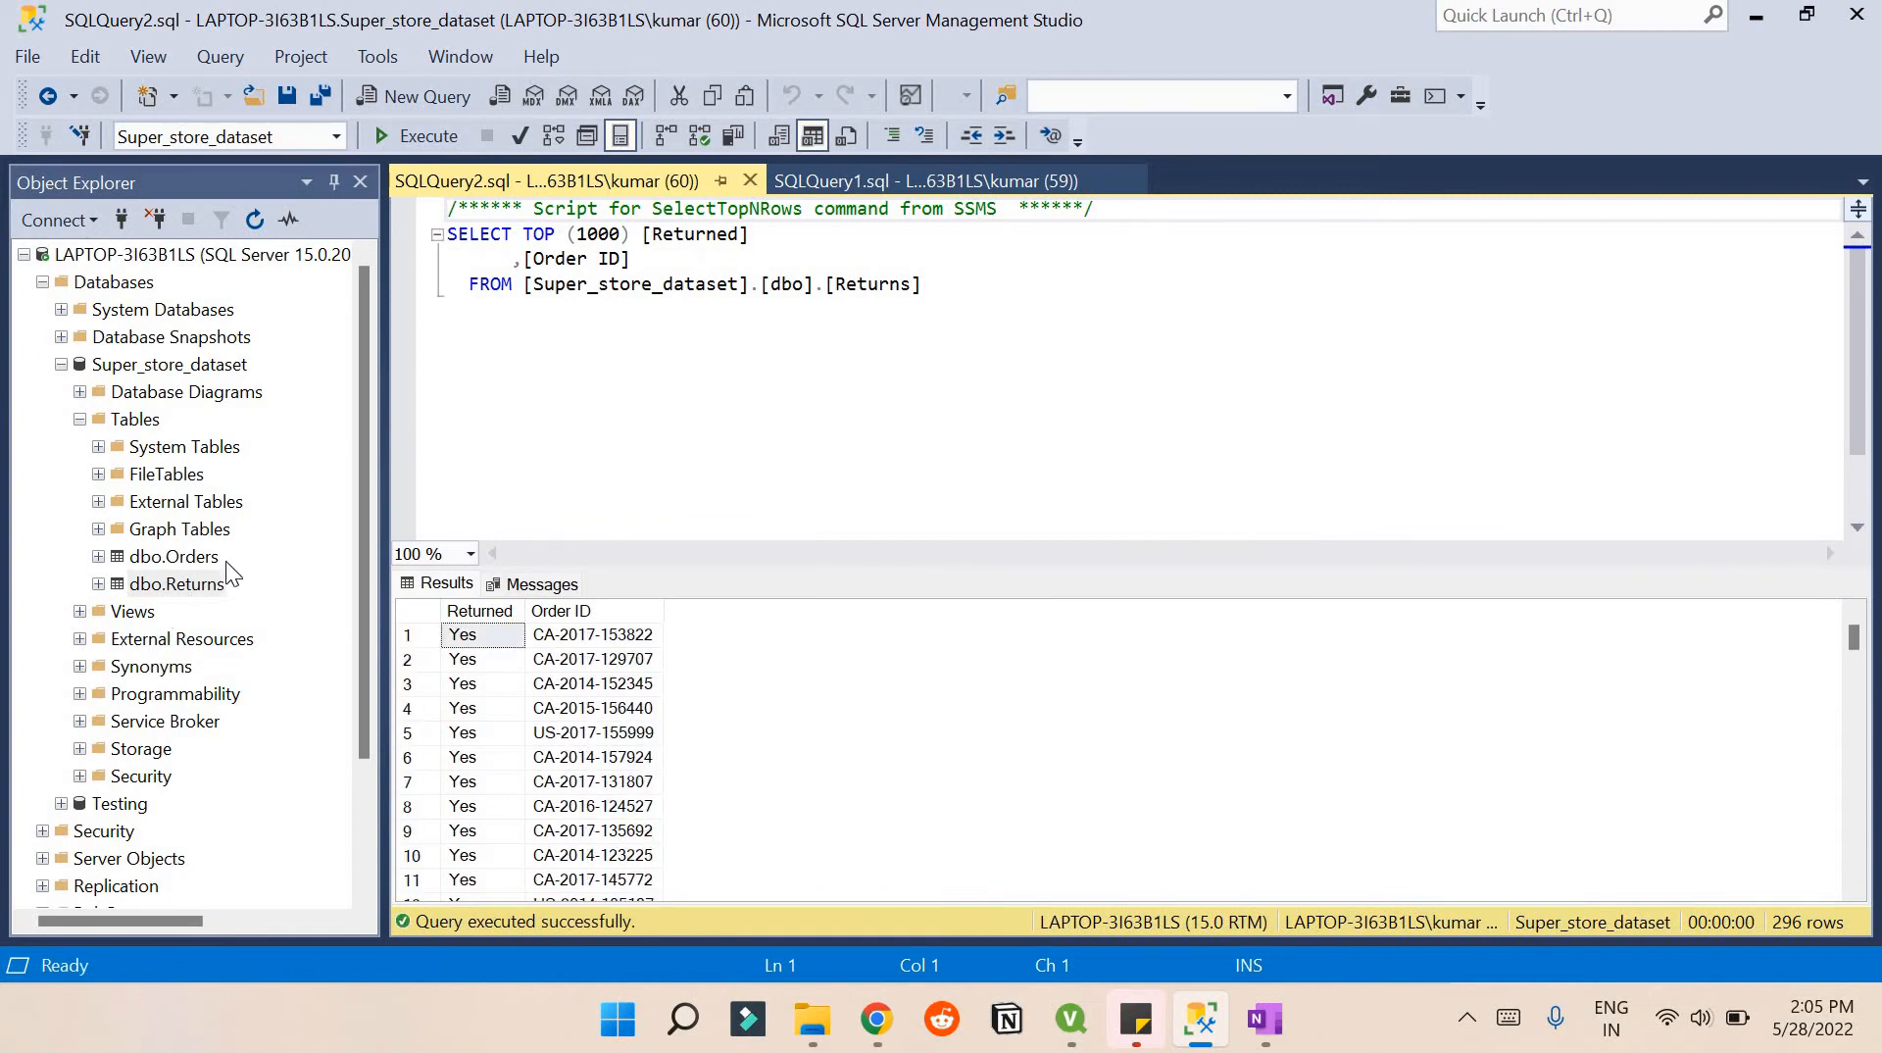
# Step: Return to QlikView and test the data link connection to the Super_store_dataset database
pyautogui.click(1071, 1020)
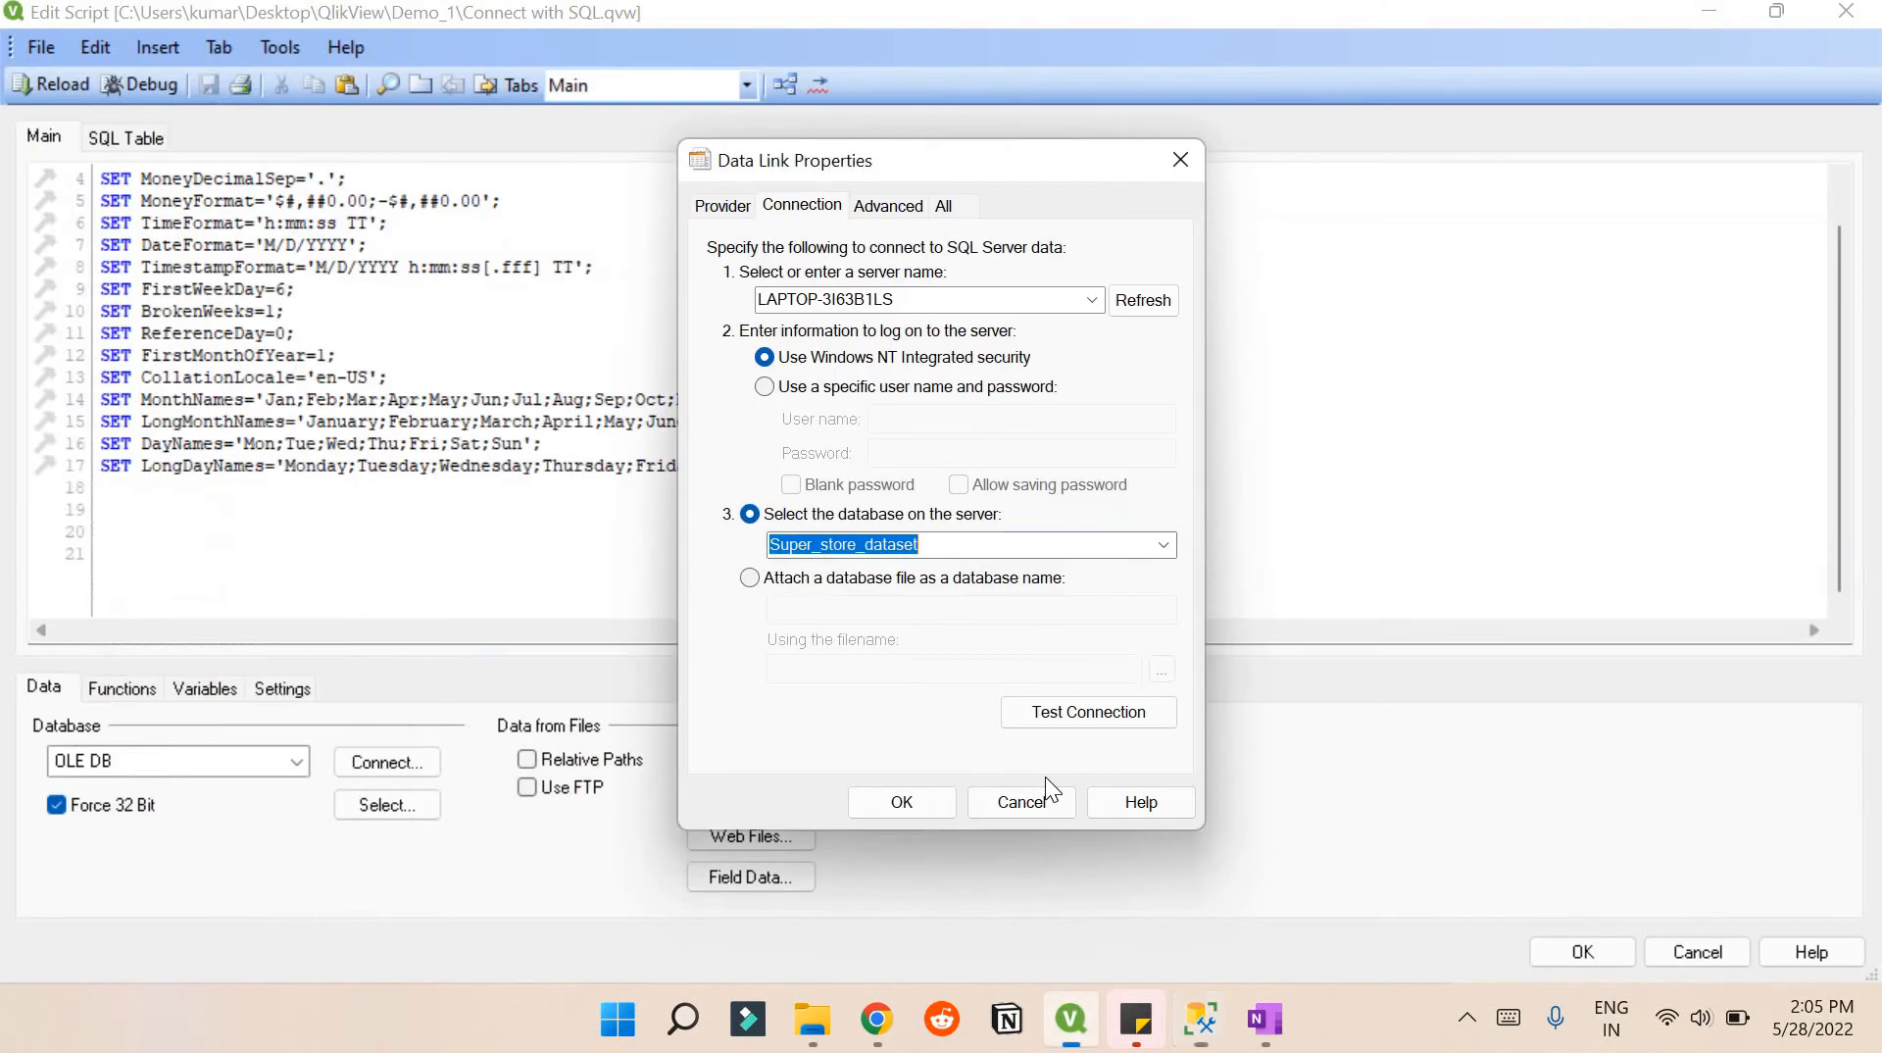
pyautogui.click(945, 544)
pyautogui.click(1066, 719)
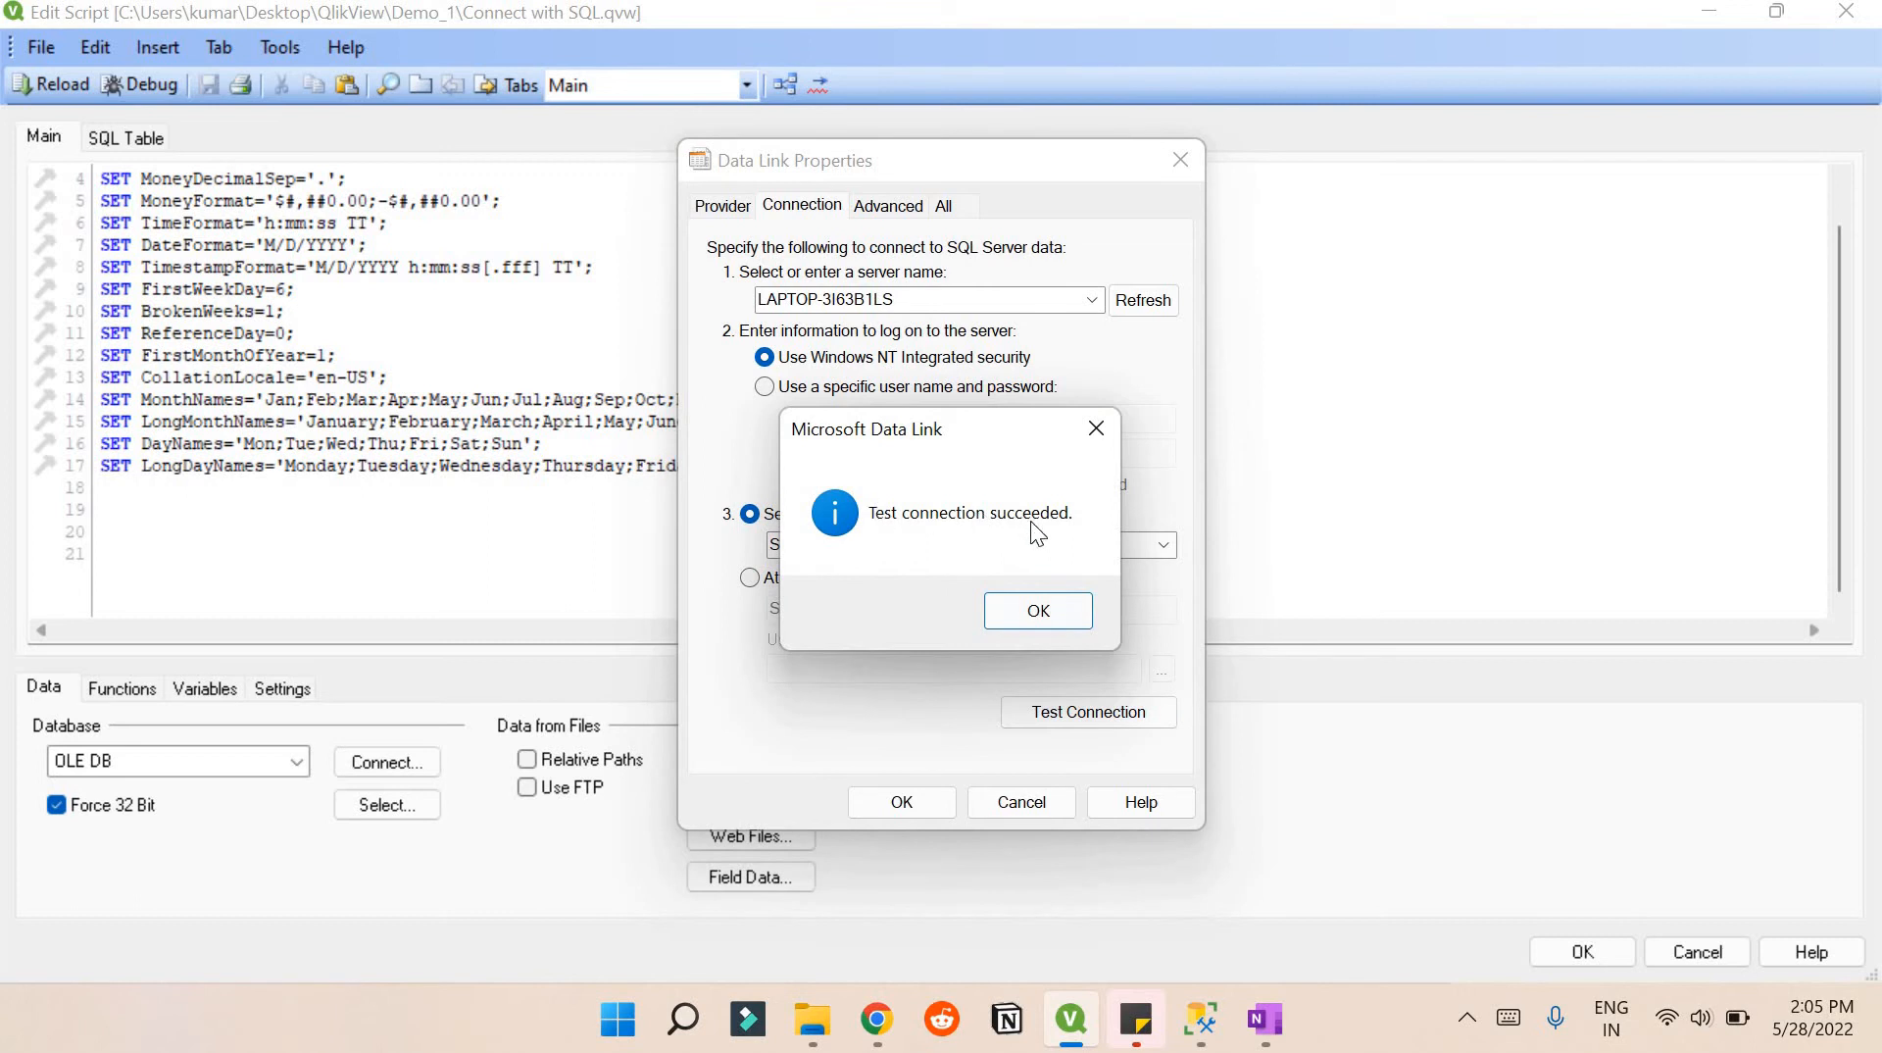
pyautogui.click(1056, 612)
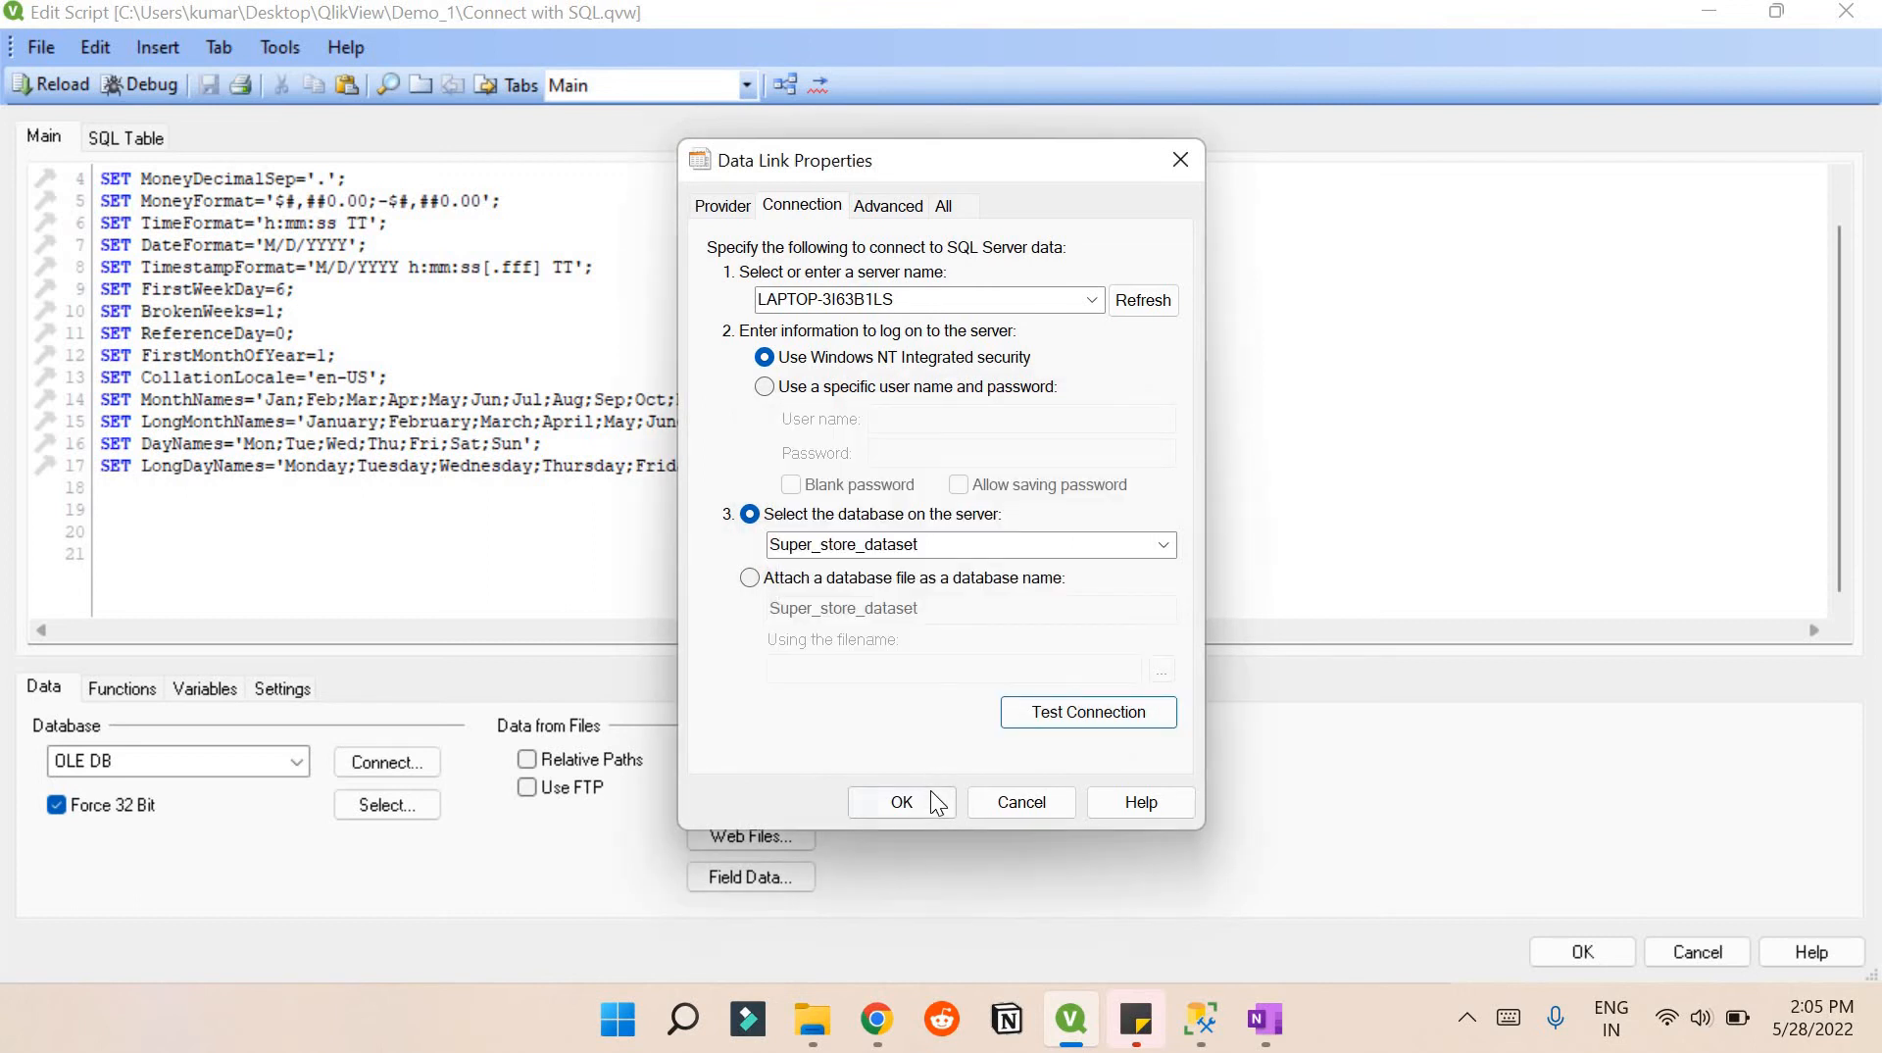
# Step: Accept the OLE DB connection and insert a select statement for all fields of the Orders table in the SQL Table script section
pyautogui.click(931, 792)
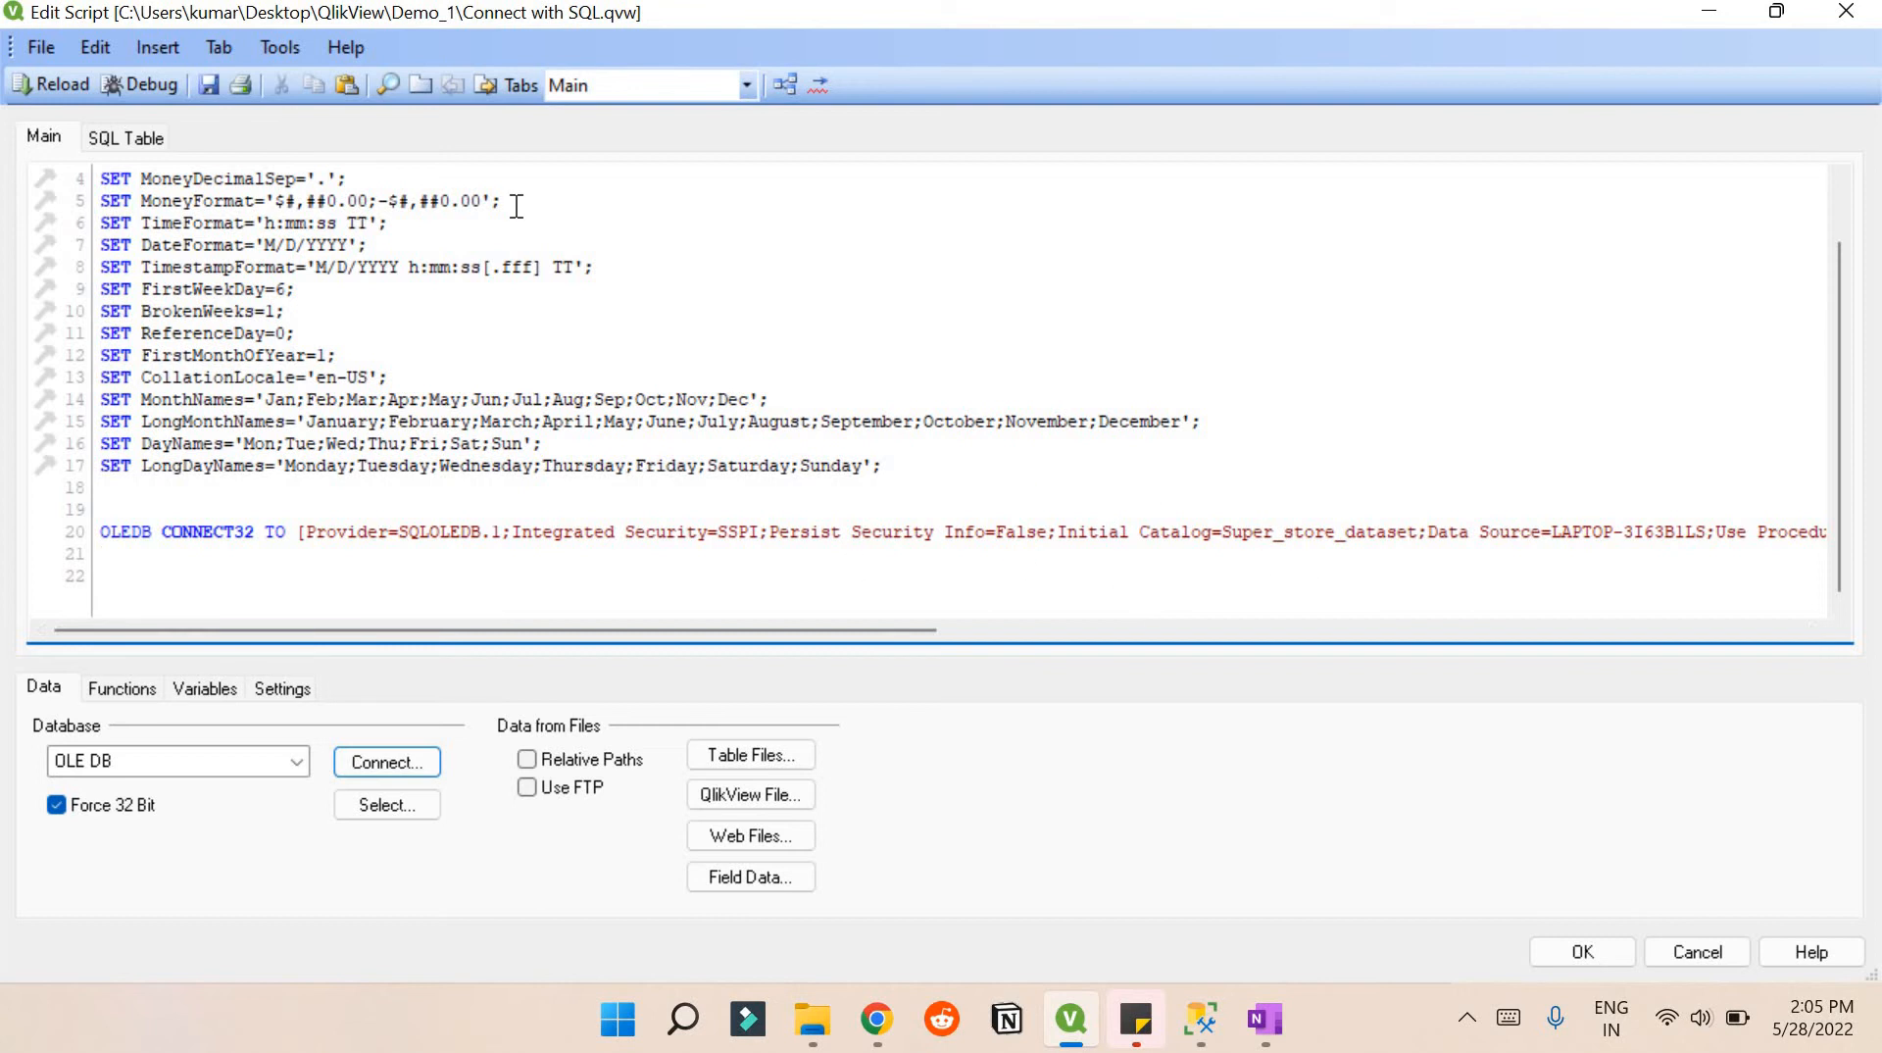
pyautogui.click(138, 142)
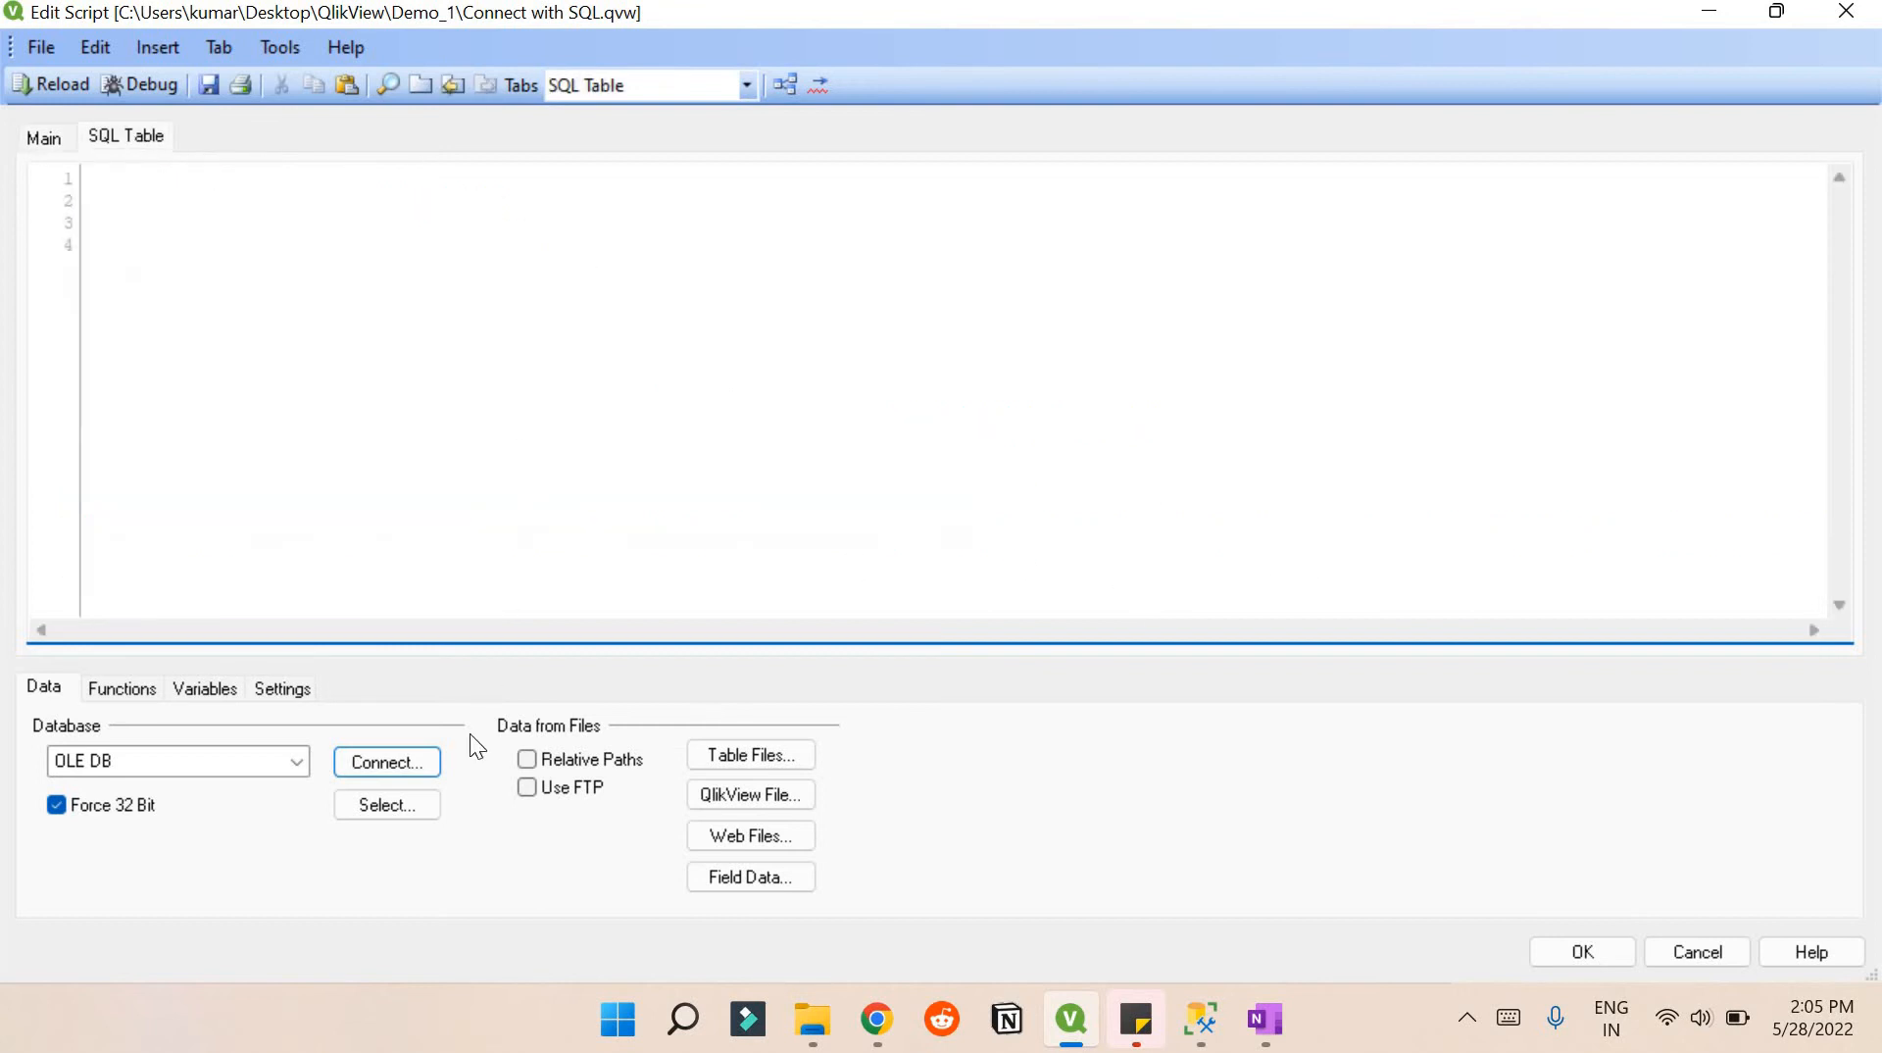
pyautogui.click(394, 805)
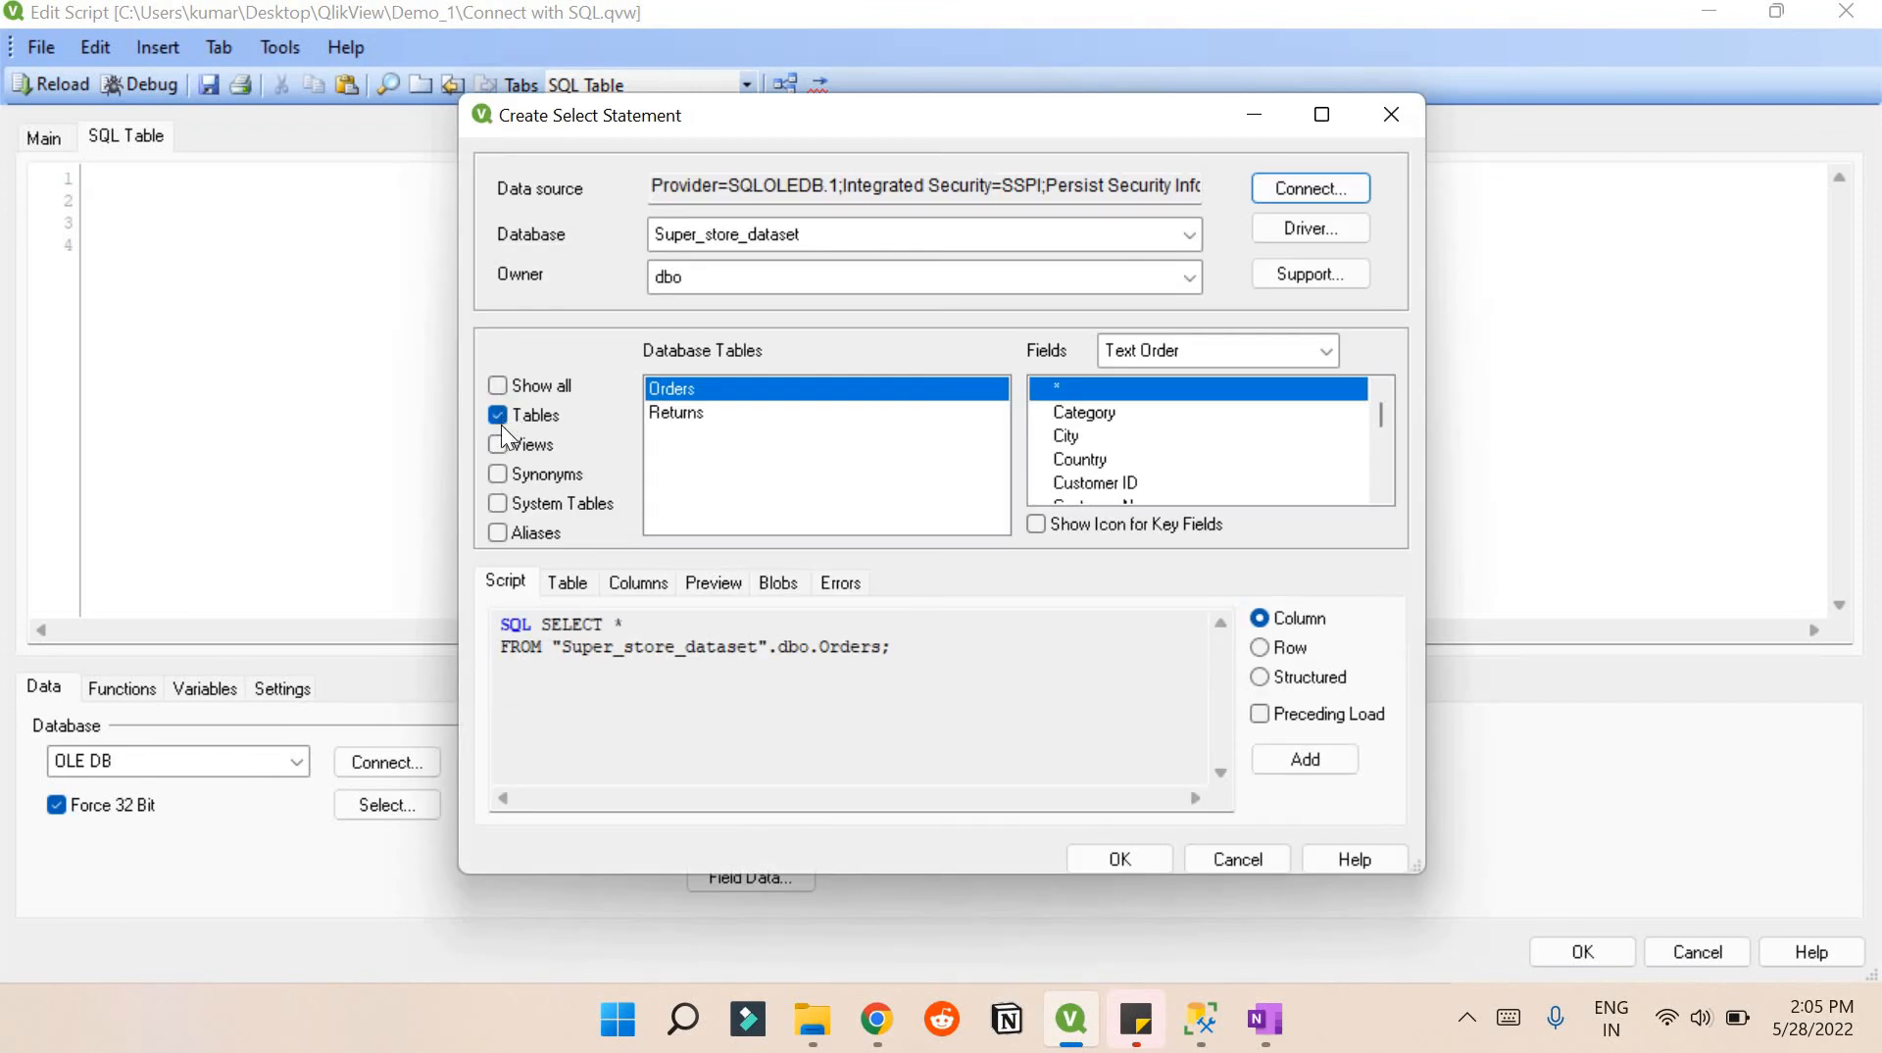
pyautogui.click(500, 420)
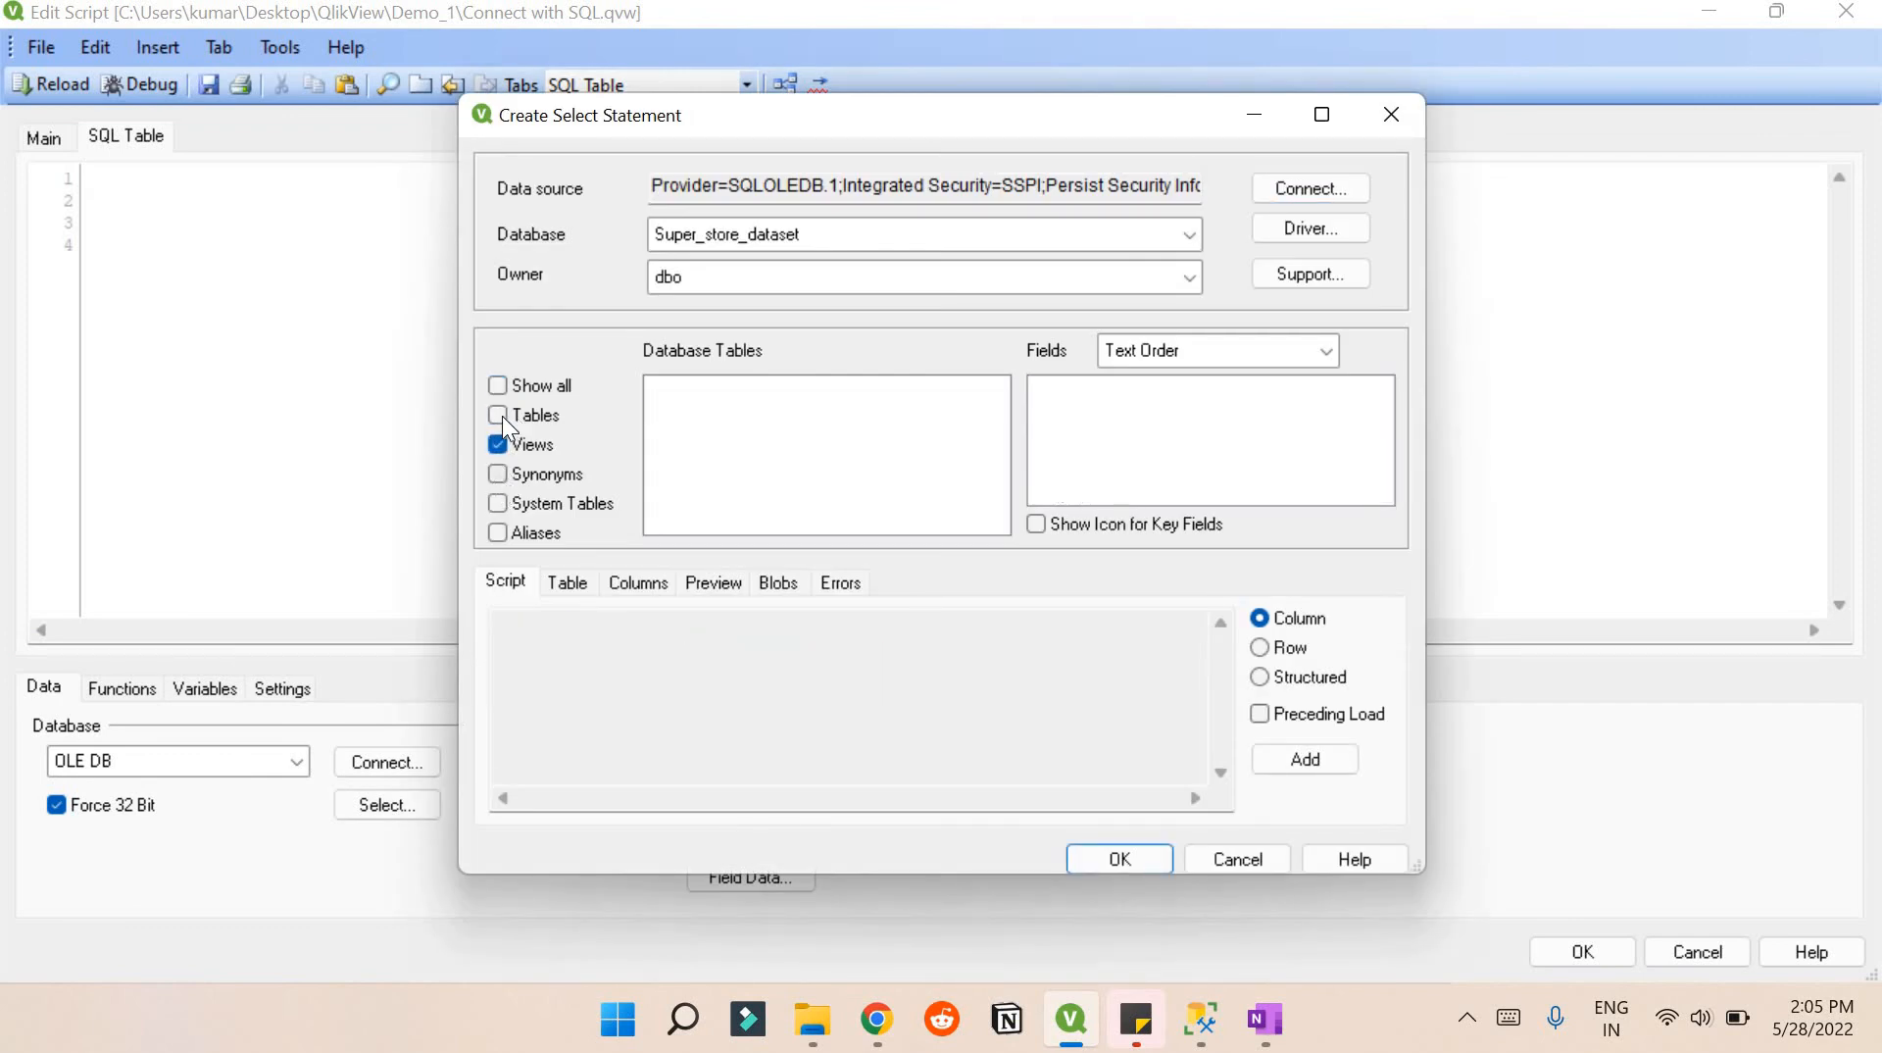
pyautogui.click(502, 416)
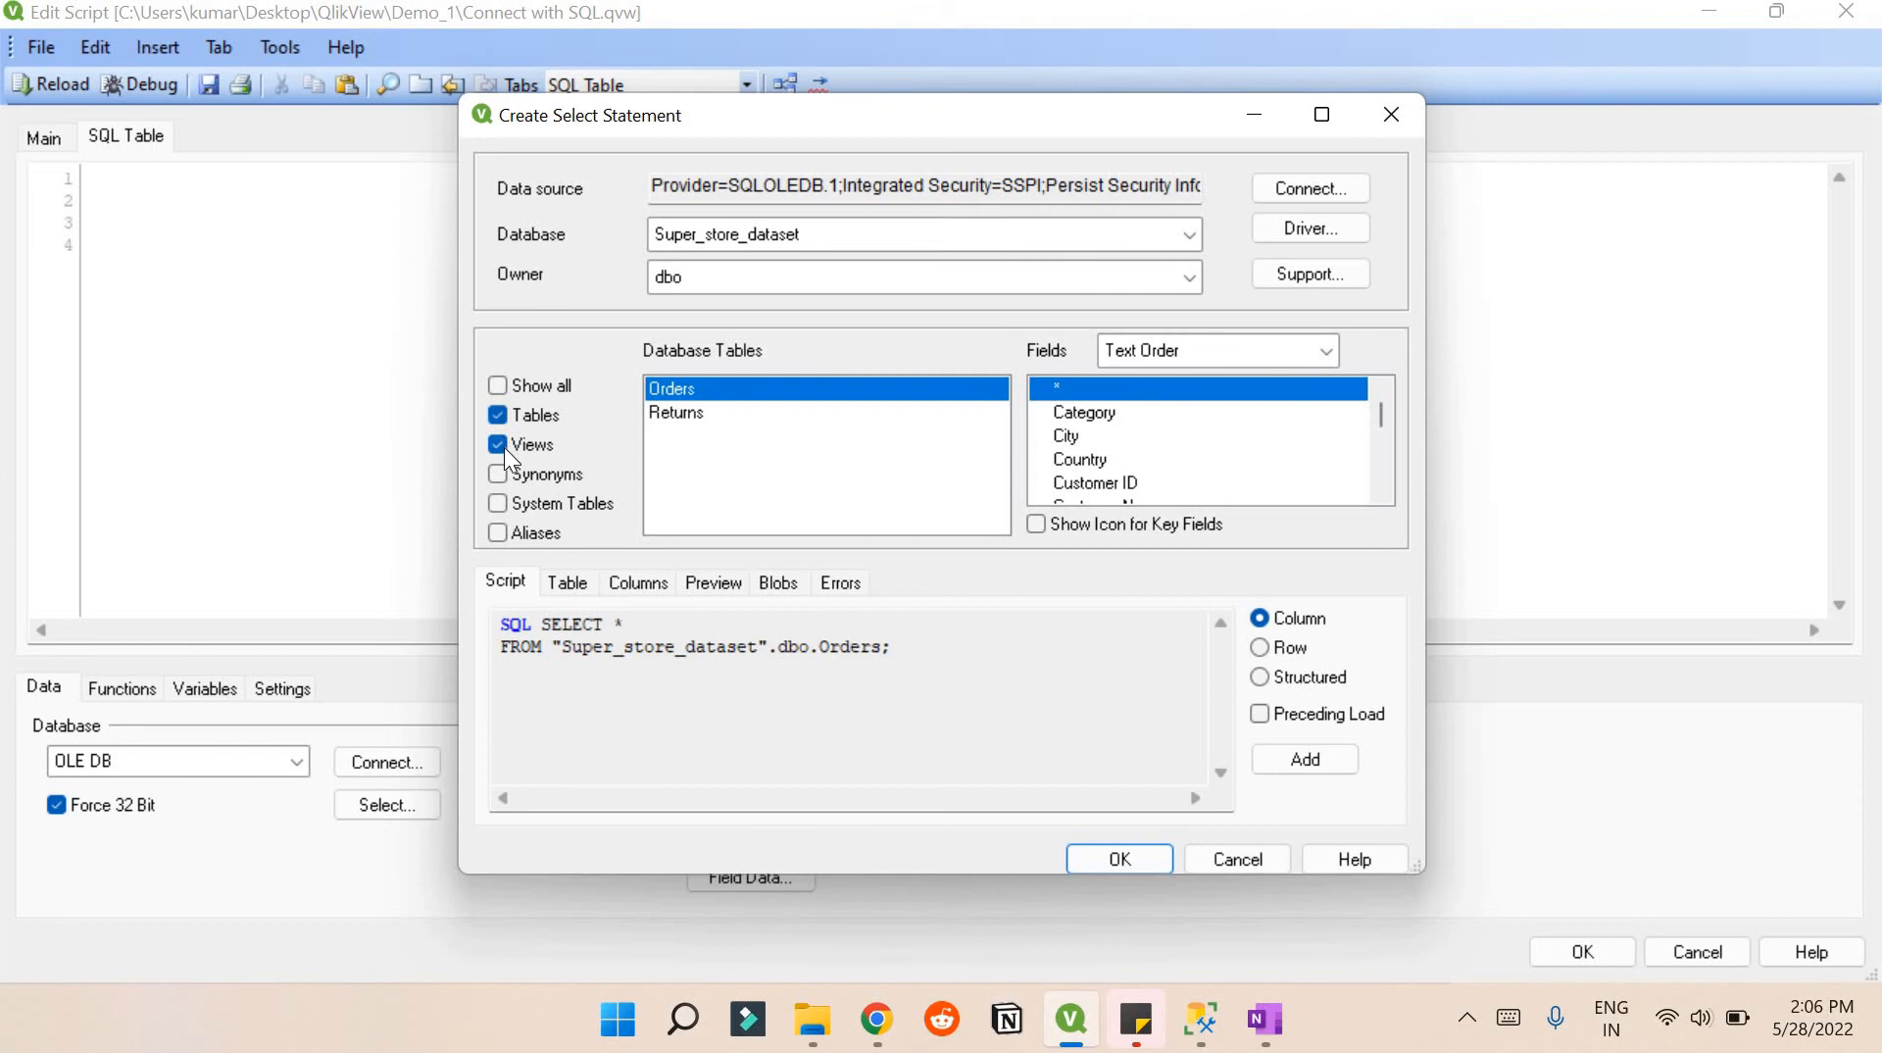
pyautogui.click(500, 445)
pyautogui.click(1102, 860)
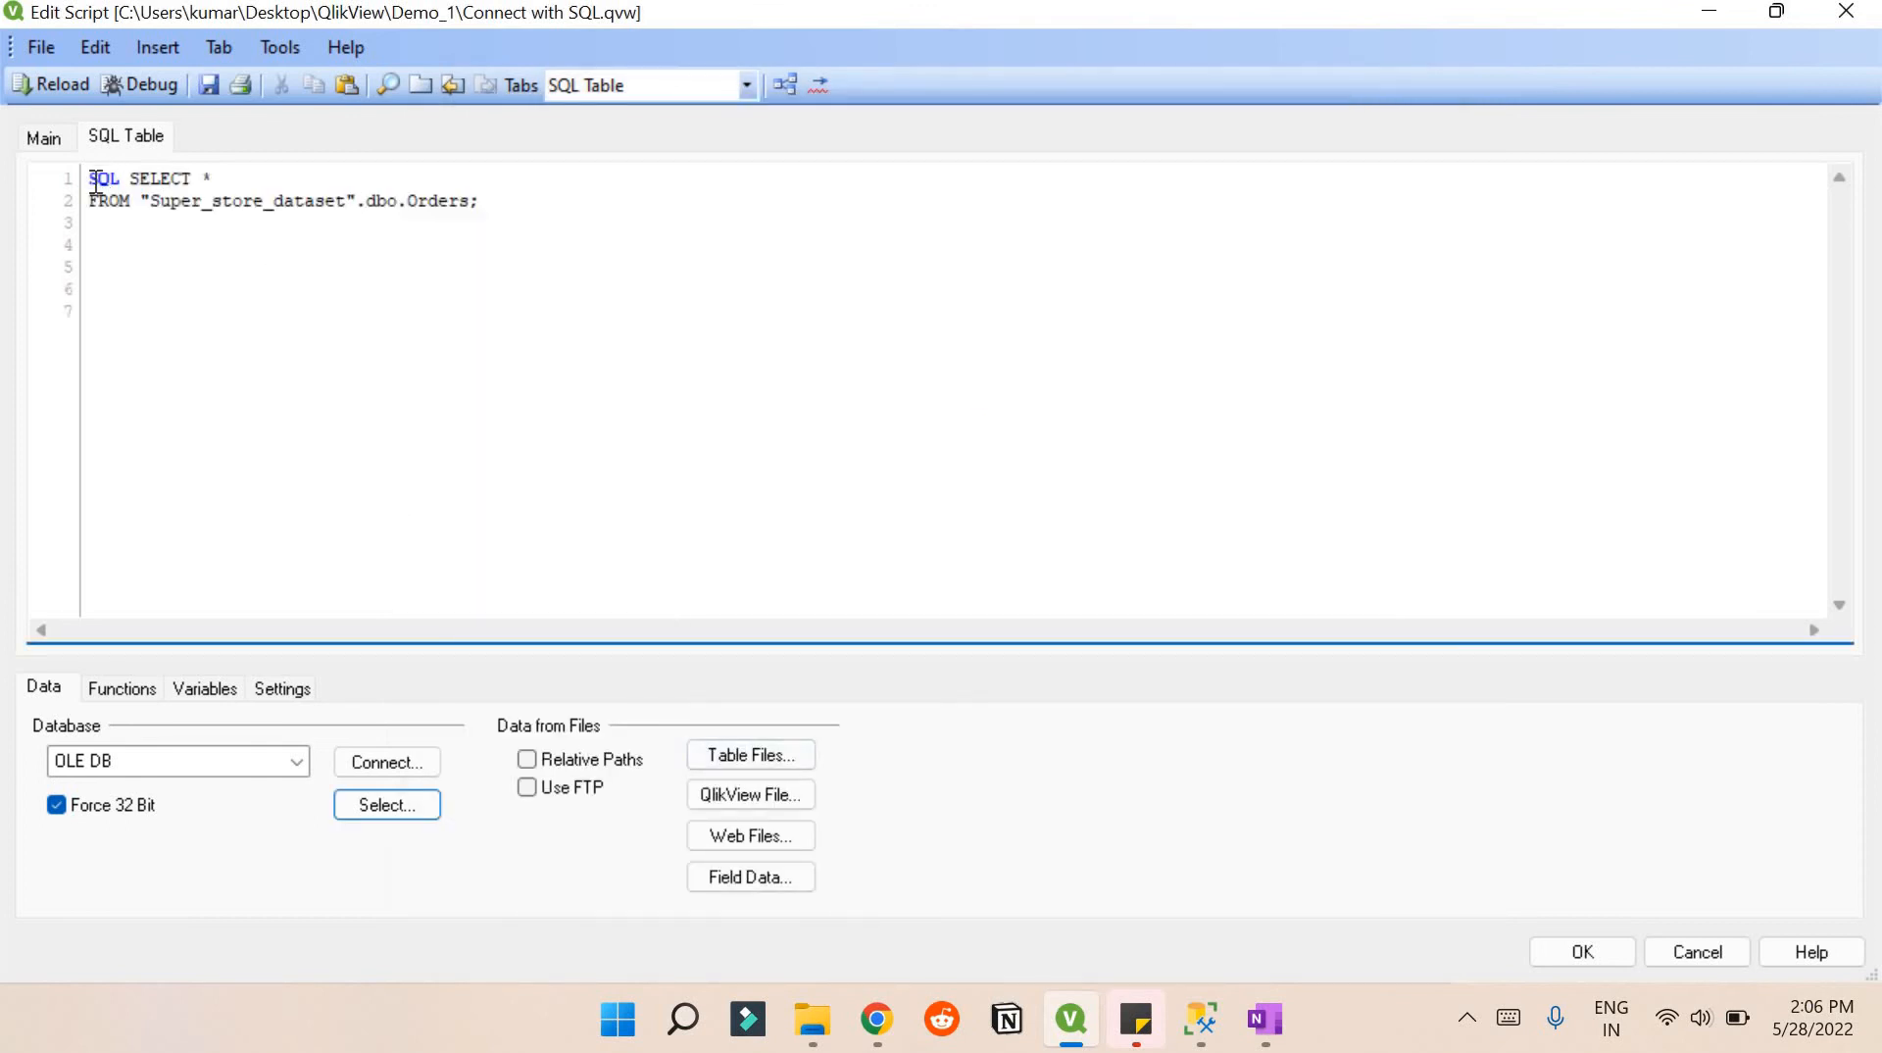
# Step: Label the Orders select statement with the table name "Order:" on a new line above it
pyautogui.press('Up')
pyautogui.press('Up')
pyautogui.press('Up')
pyautogui.press('Return')
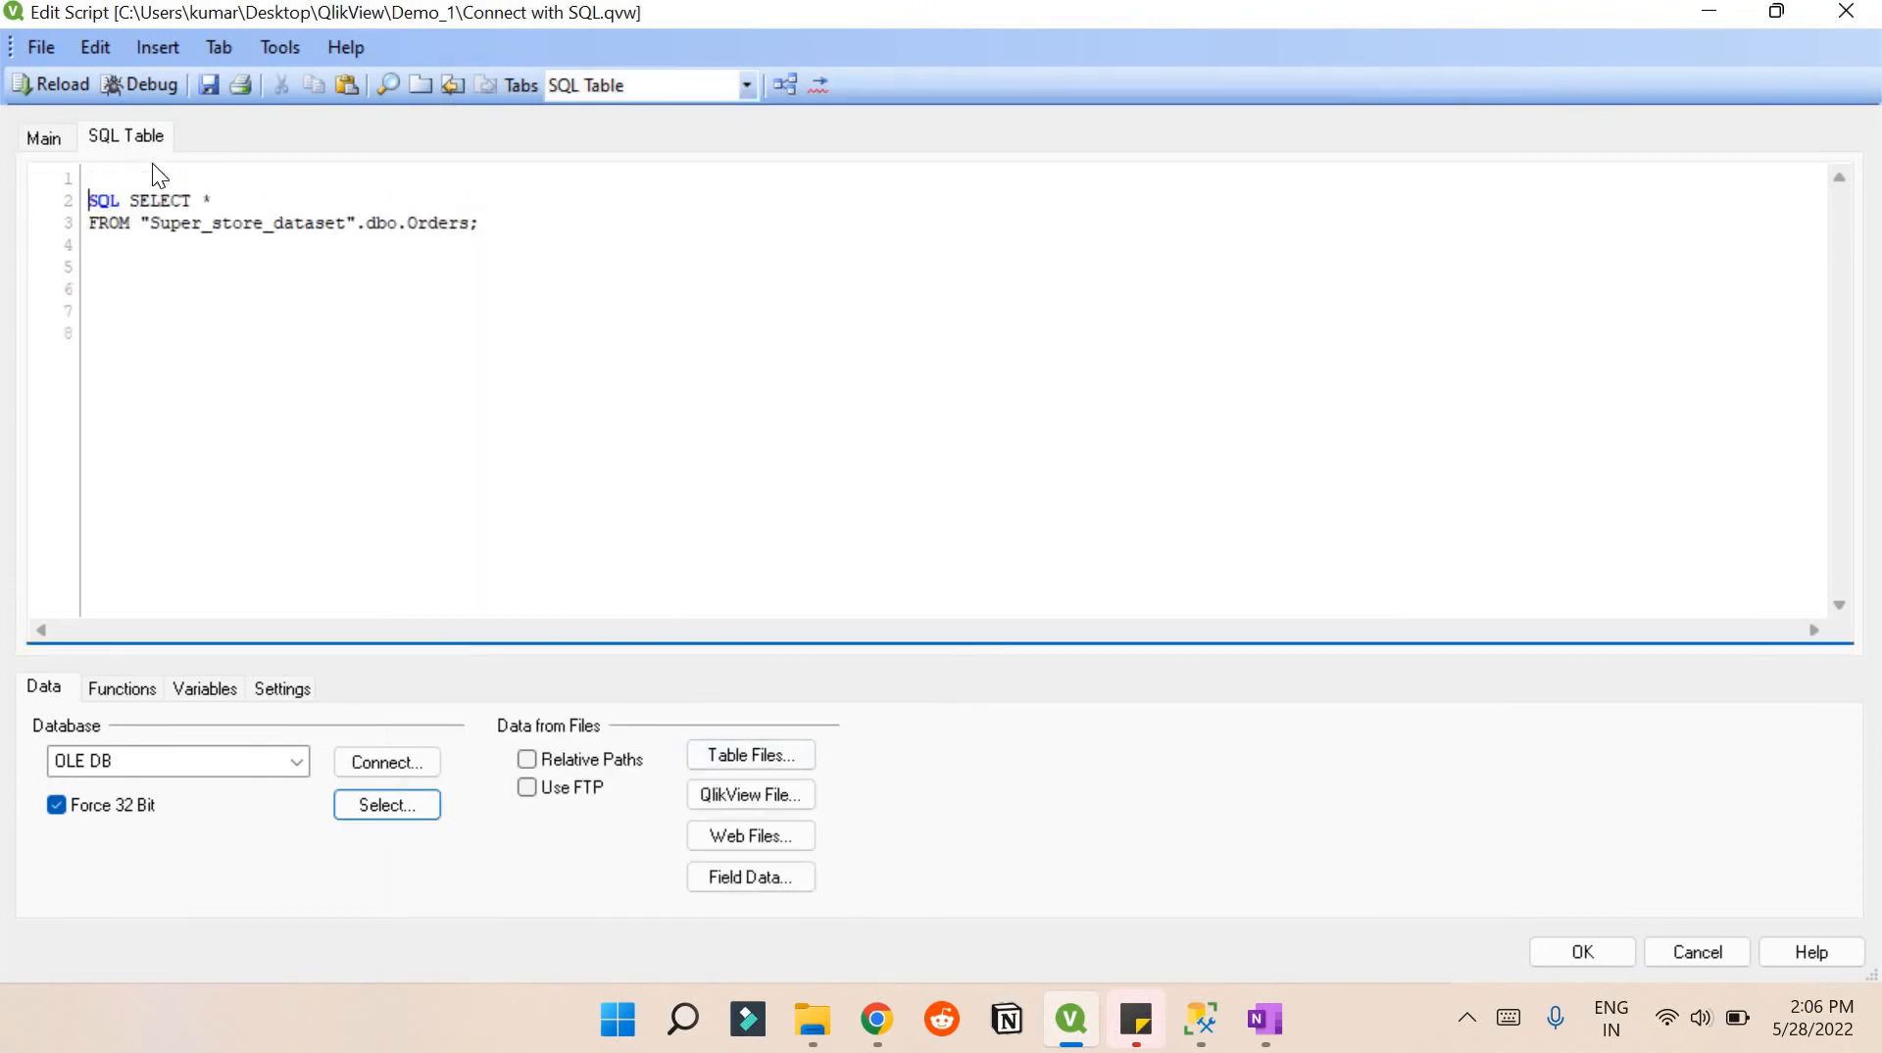
pyautogui.press('Up')
pyautogui.write('Or')
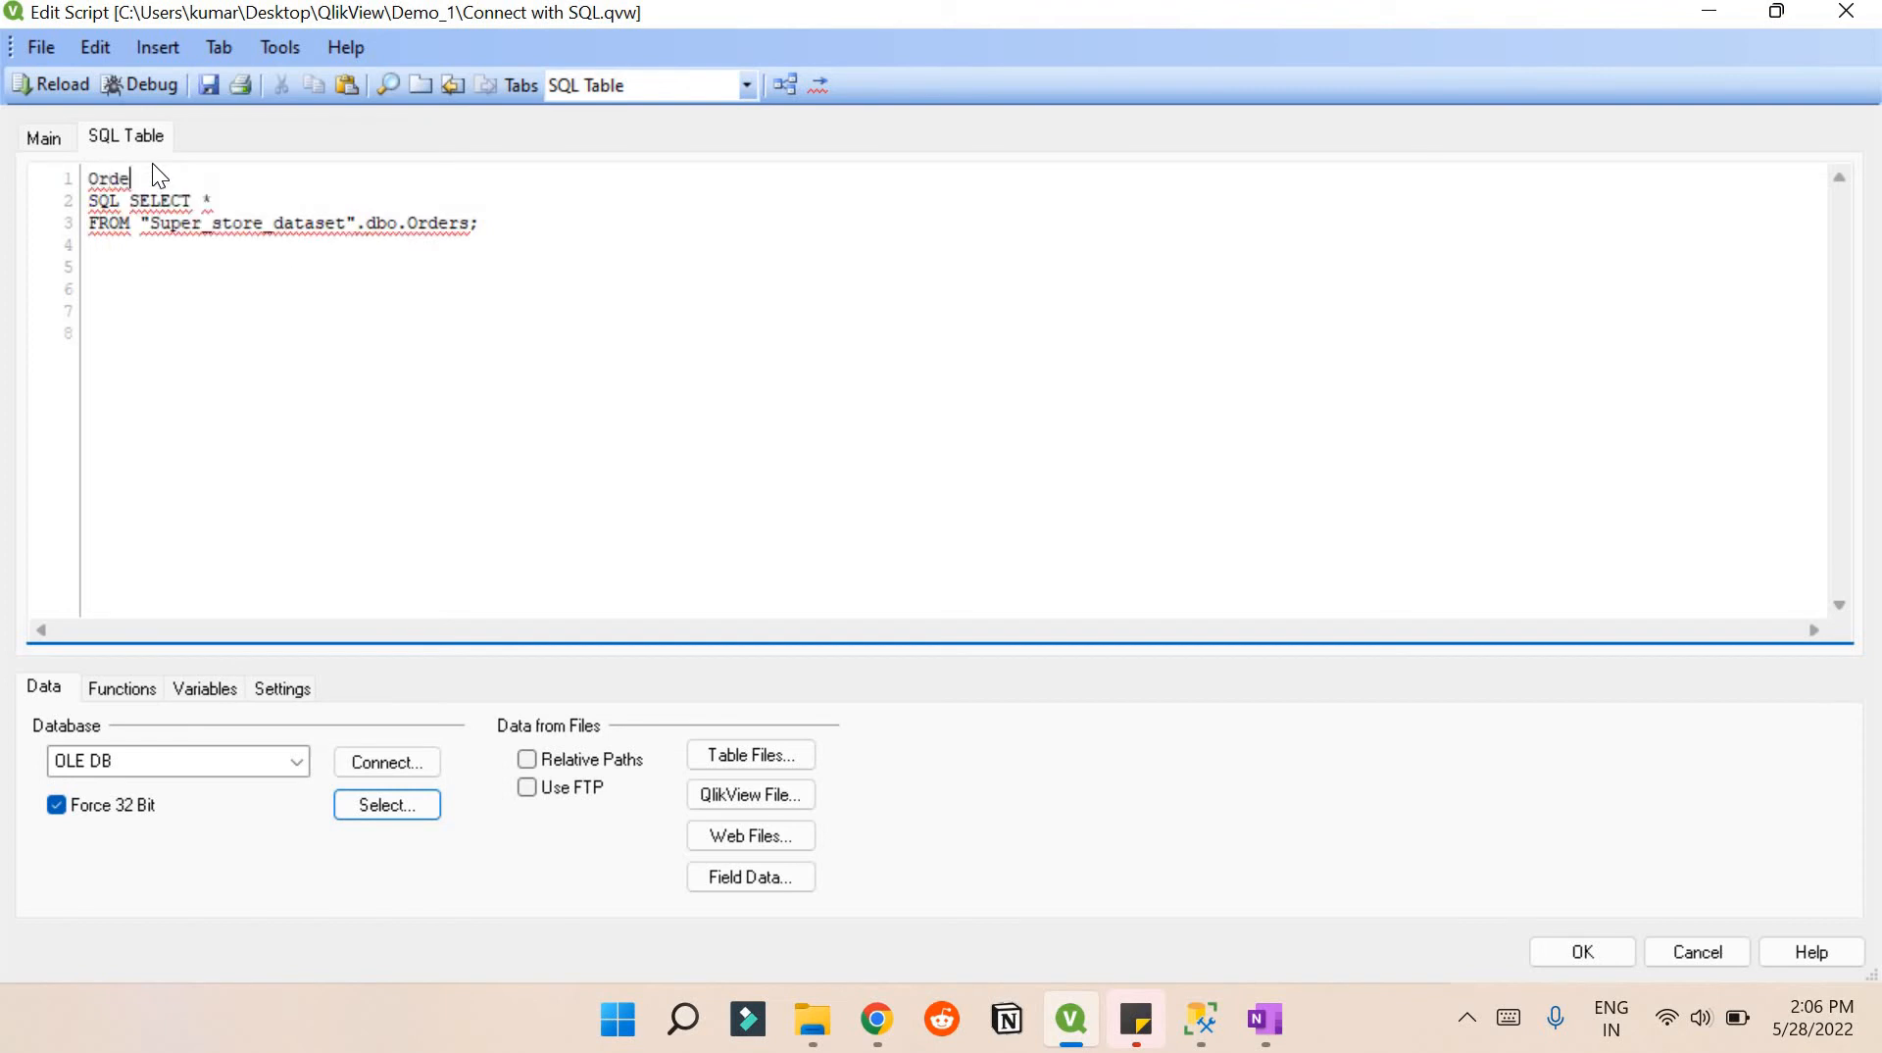
pyautogui.write('der:')
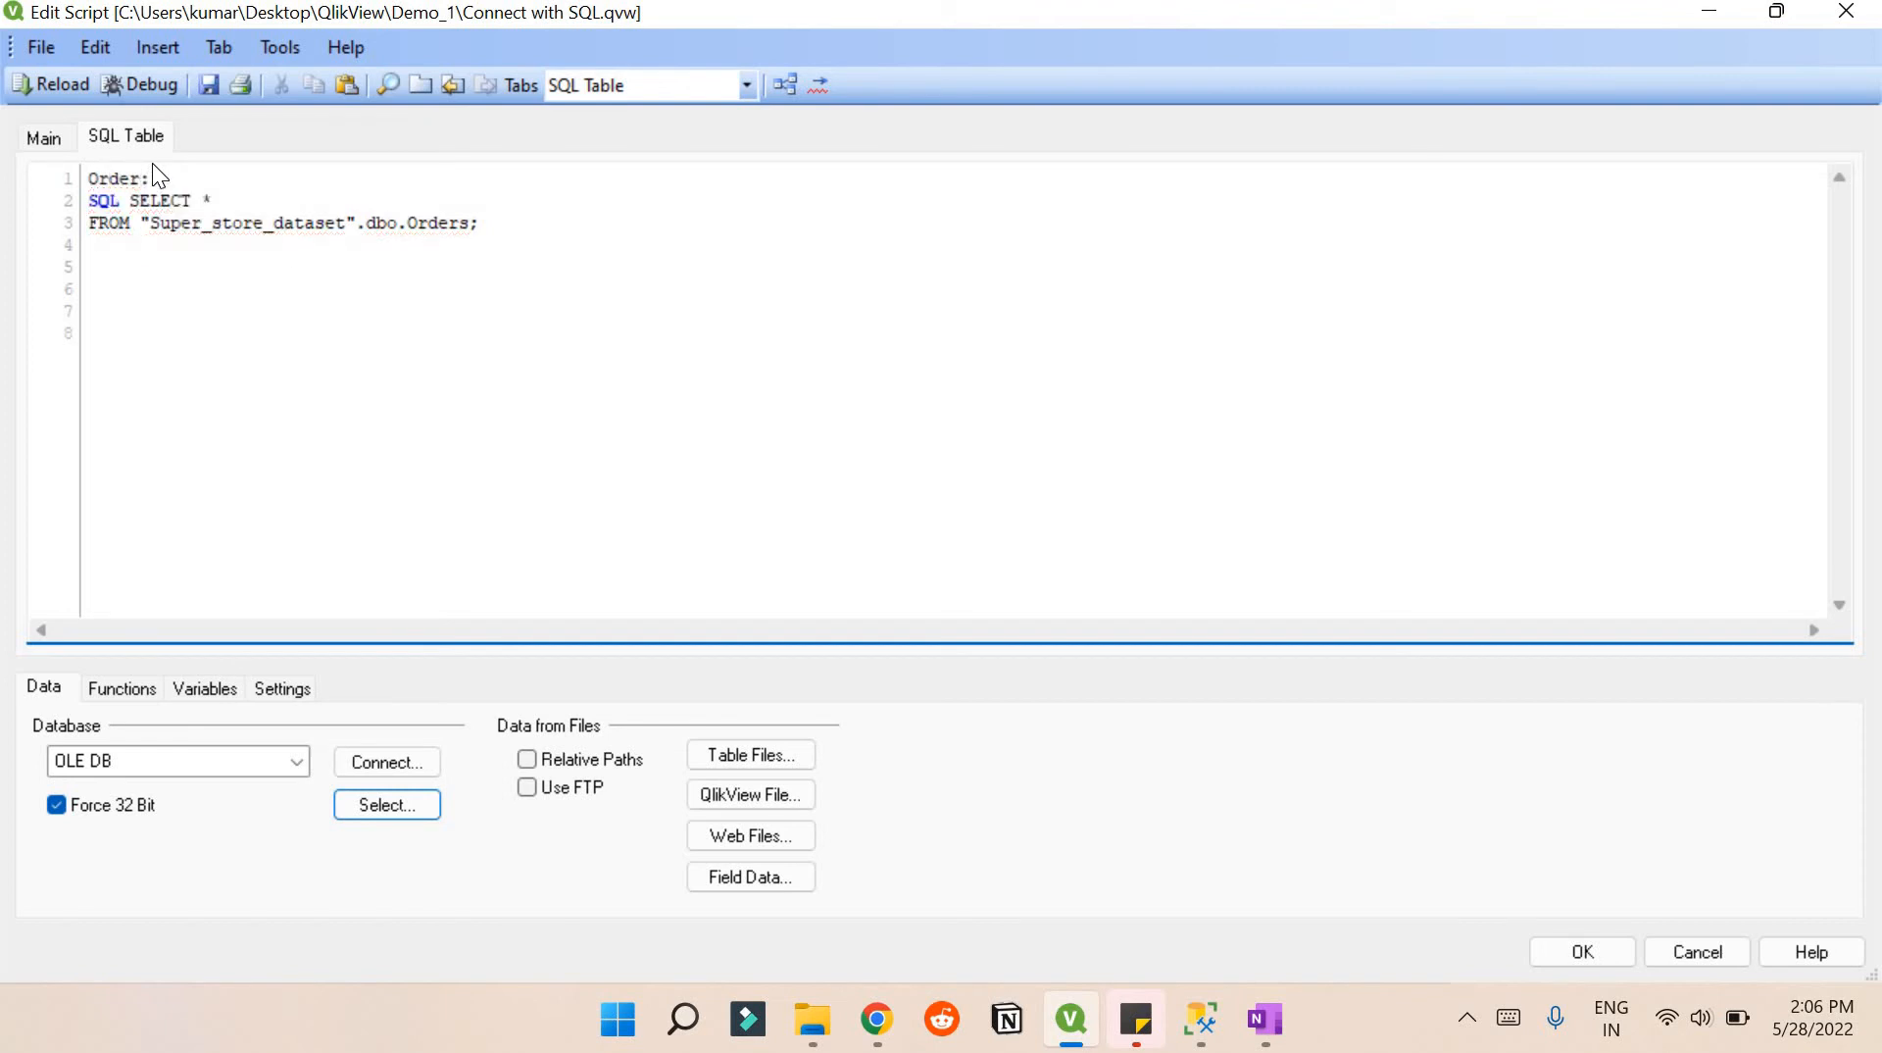
# Step: Insert a select statement for all fields of the Returns table below the Orders statement
pyautogui.click(549, 216)
pyautogui.press('Return')
pyautogui.press('Return')
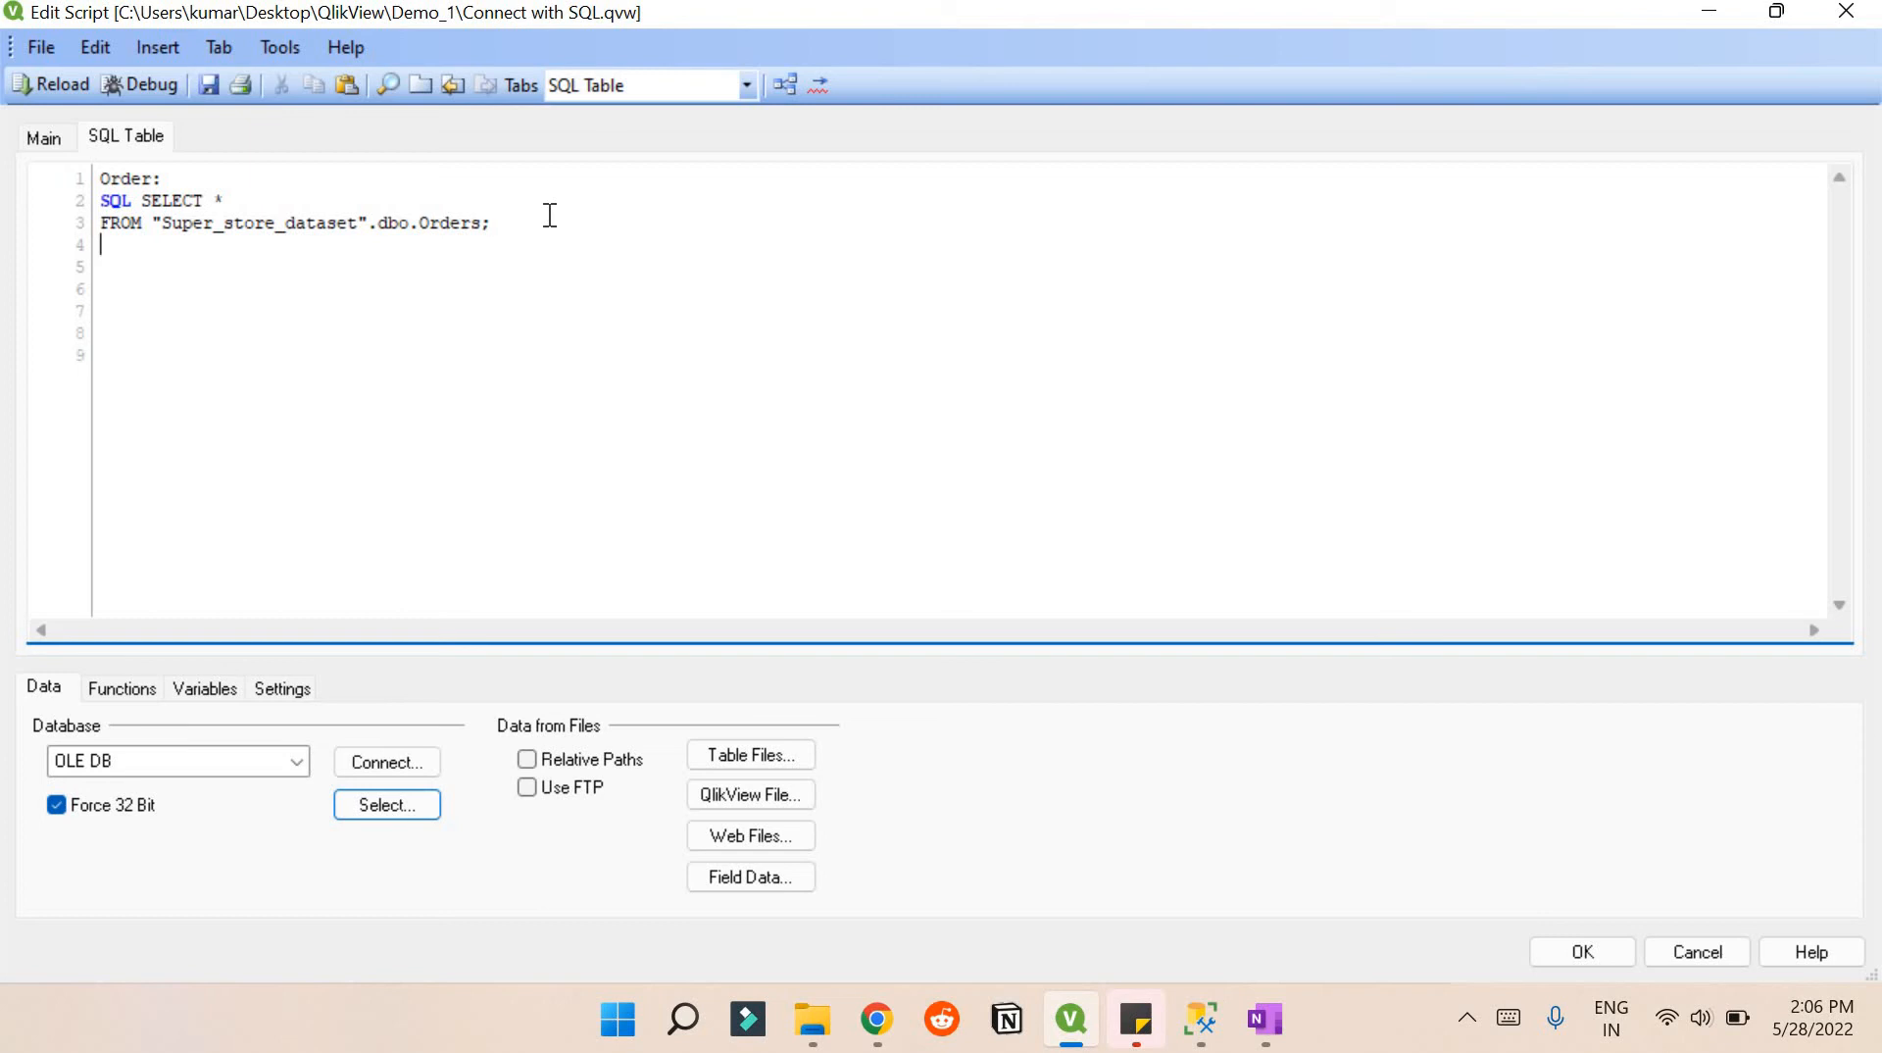
pyautogui.click(368, 803)
pyautogui.click(686, 412)
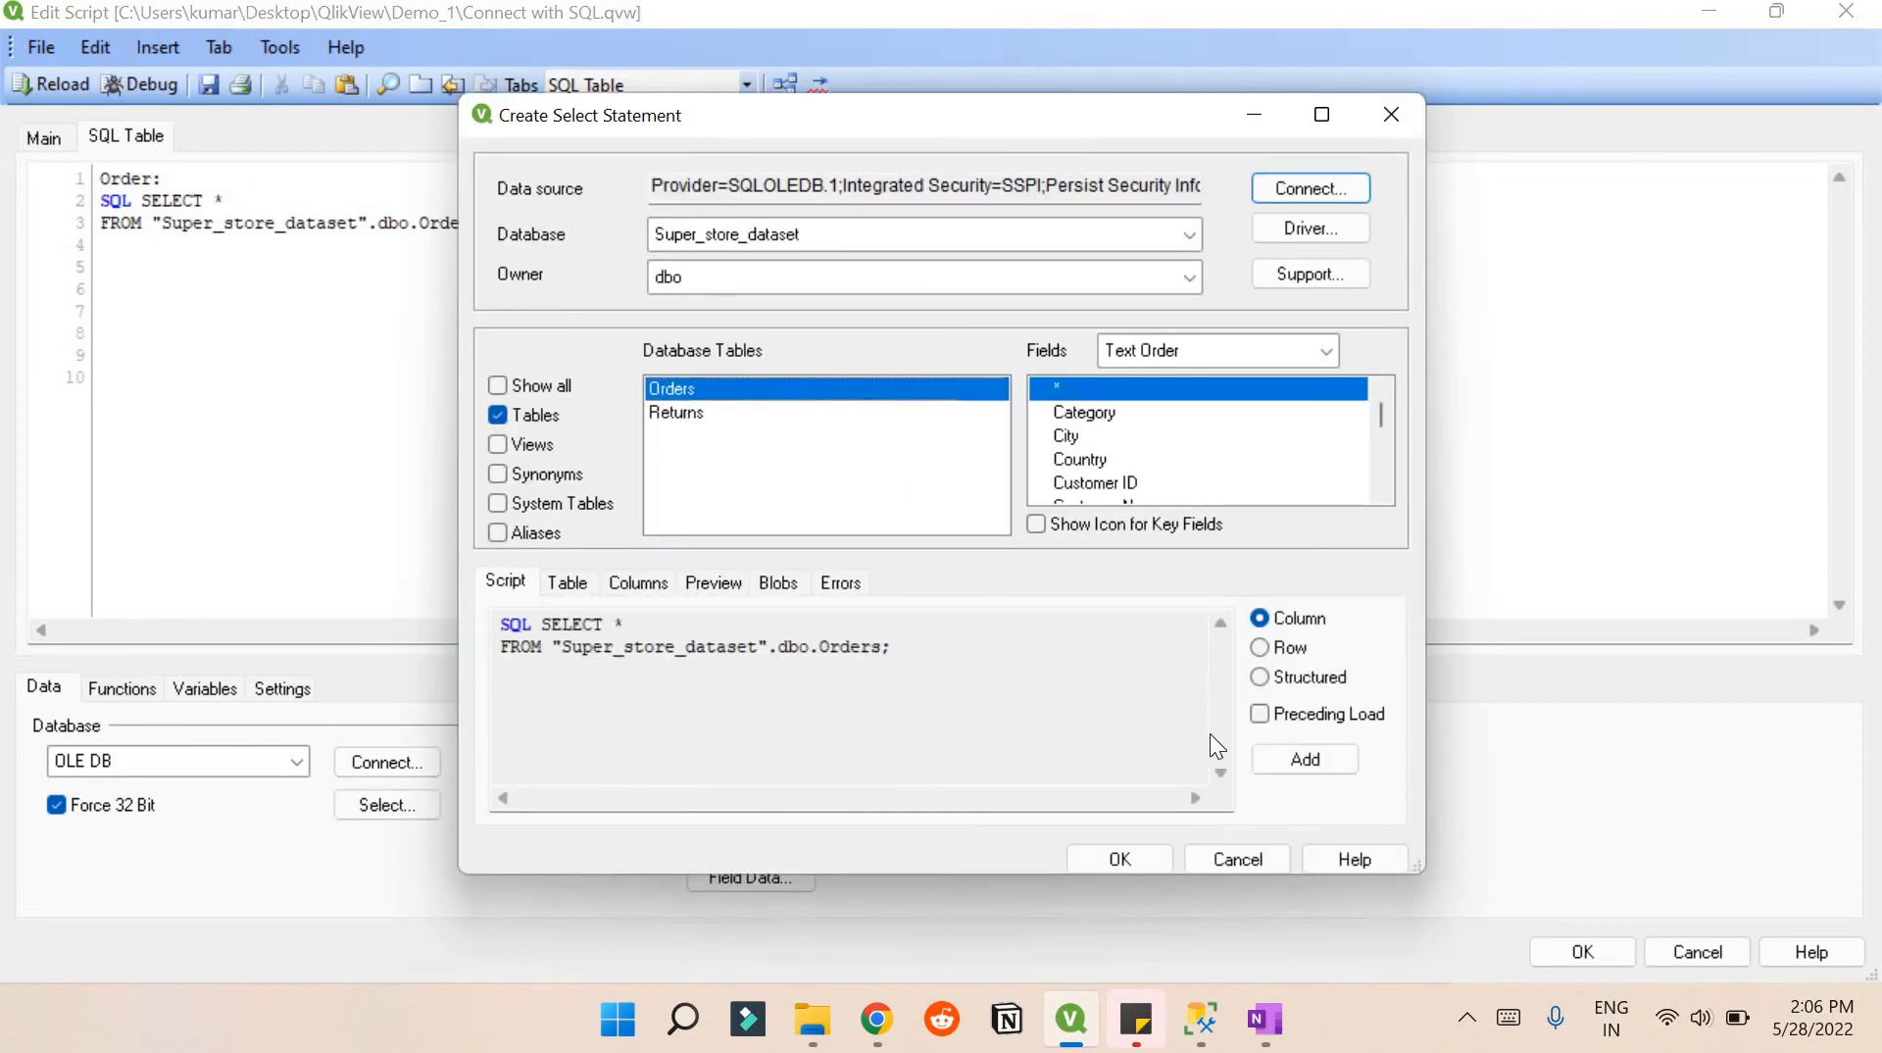
pyautogui.click(1133, 861)
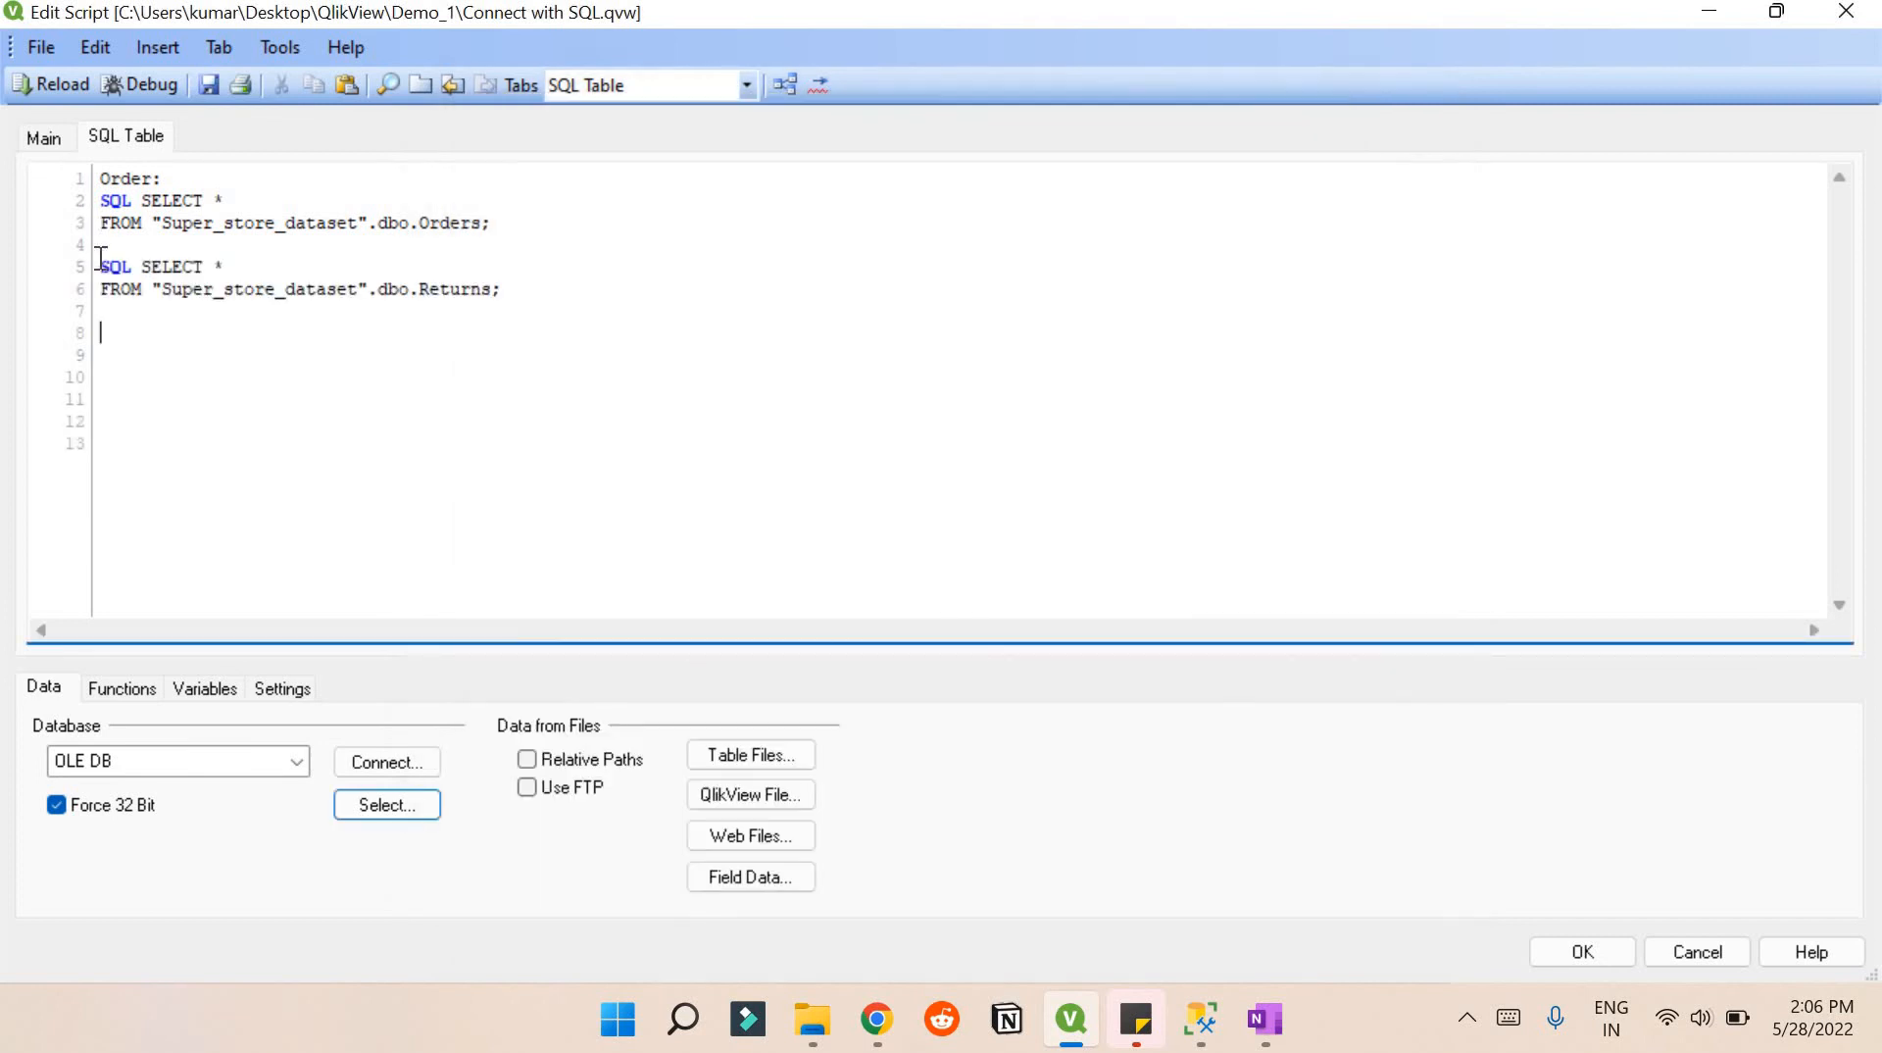
# Step: Label the Returns select statement with the table name "Returns:" on a new line above it
pyautogui.click(101, 264)
pyautogui.press('Return')
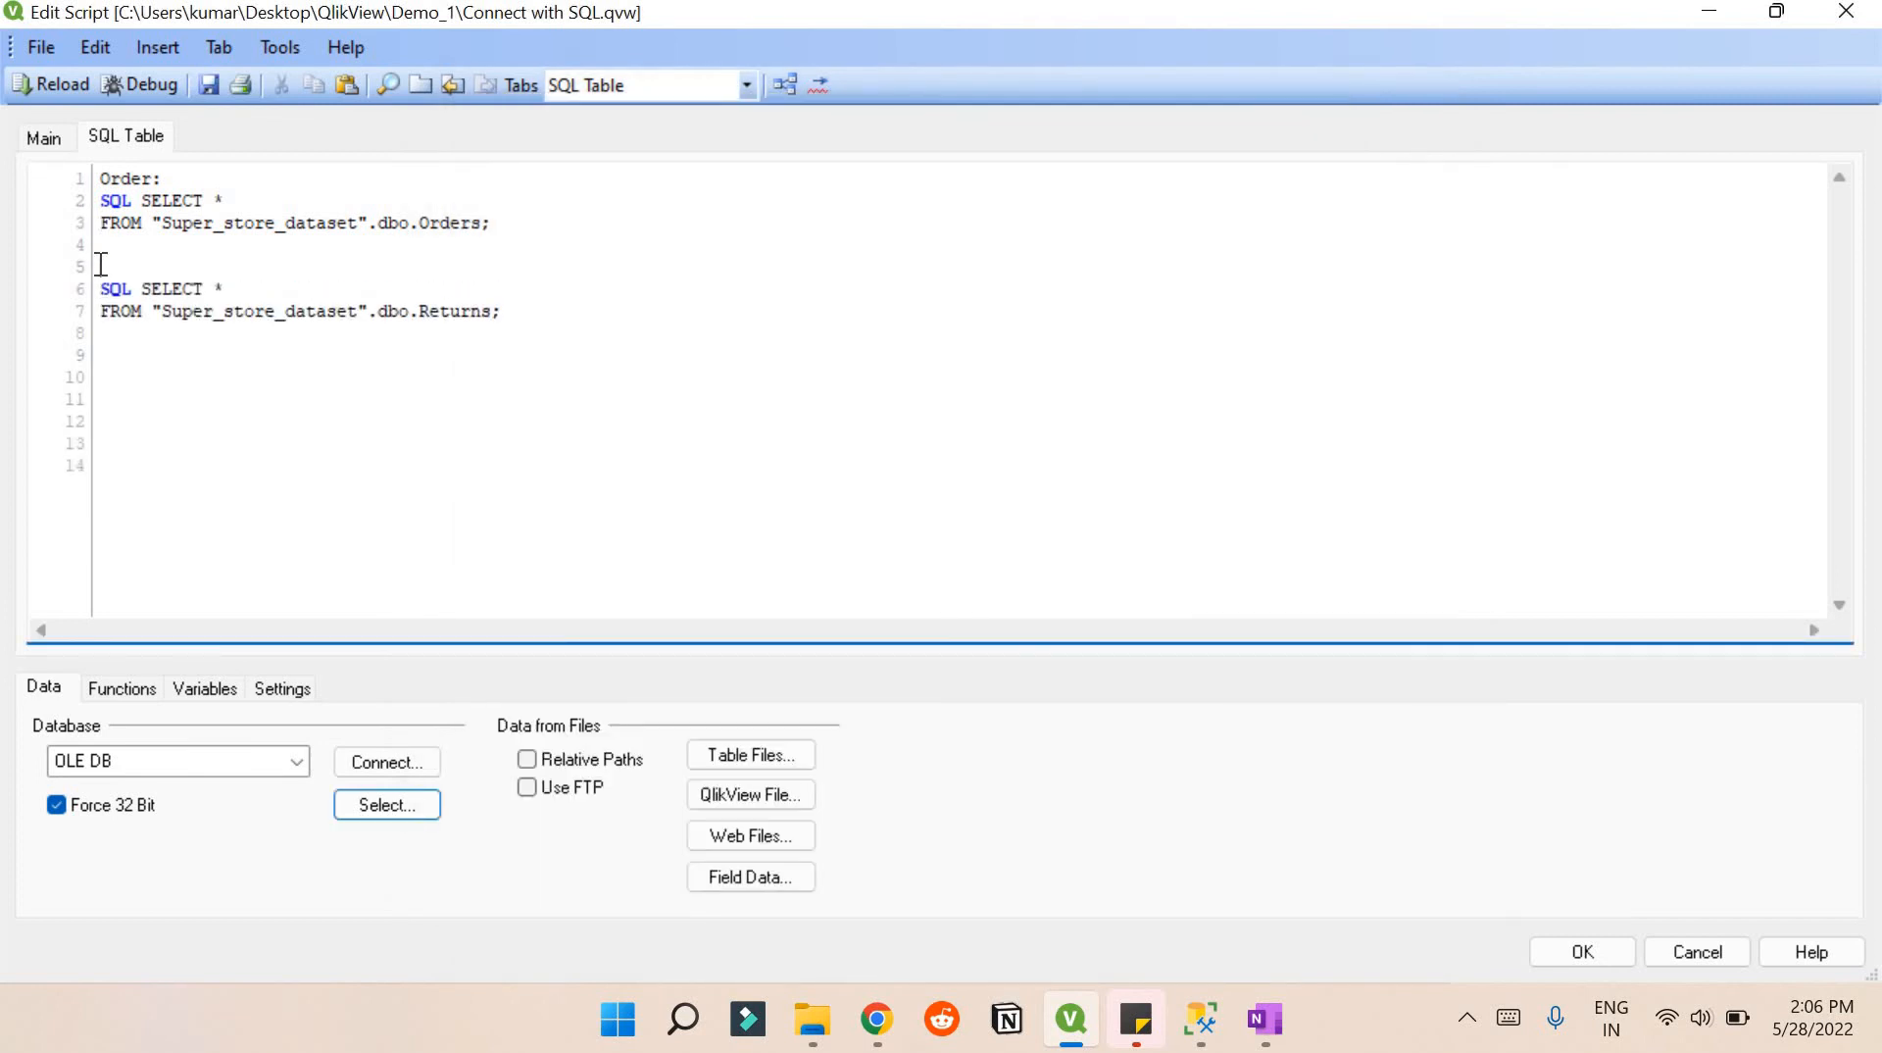
pyautogui.write('Return')
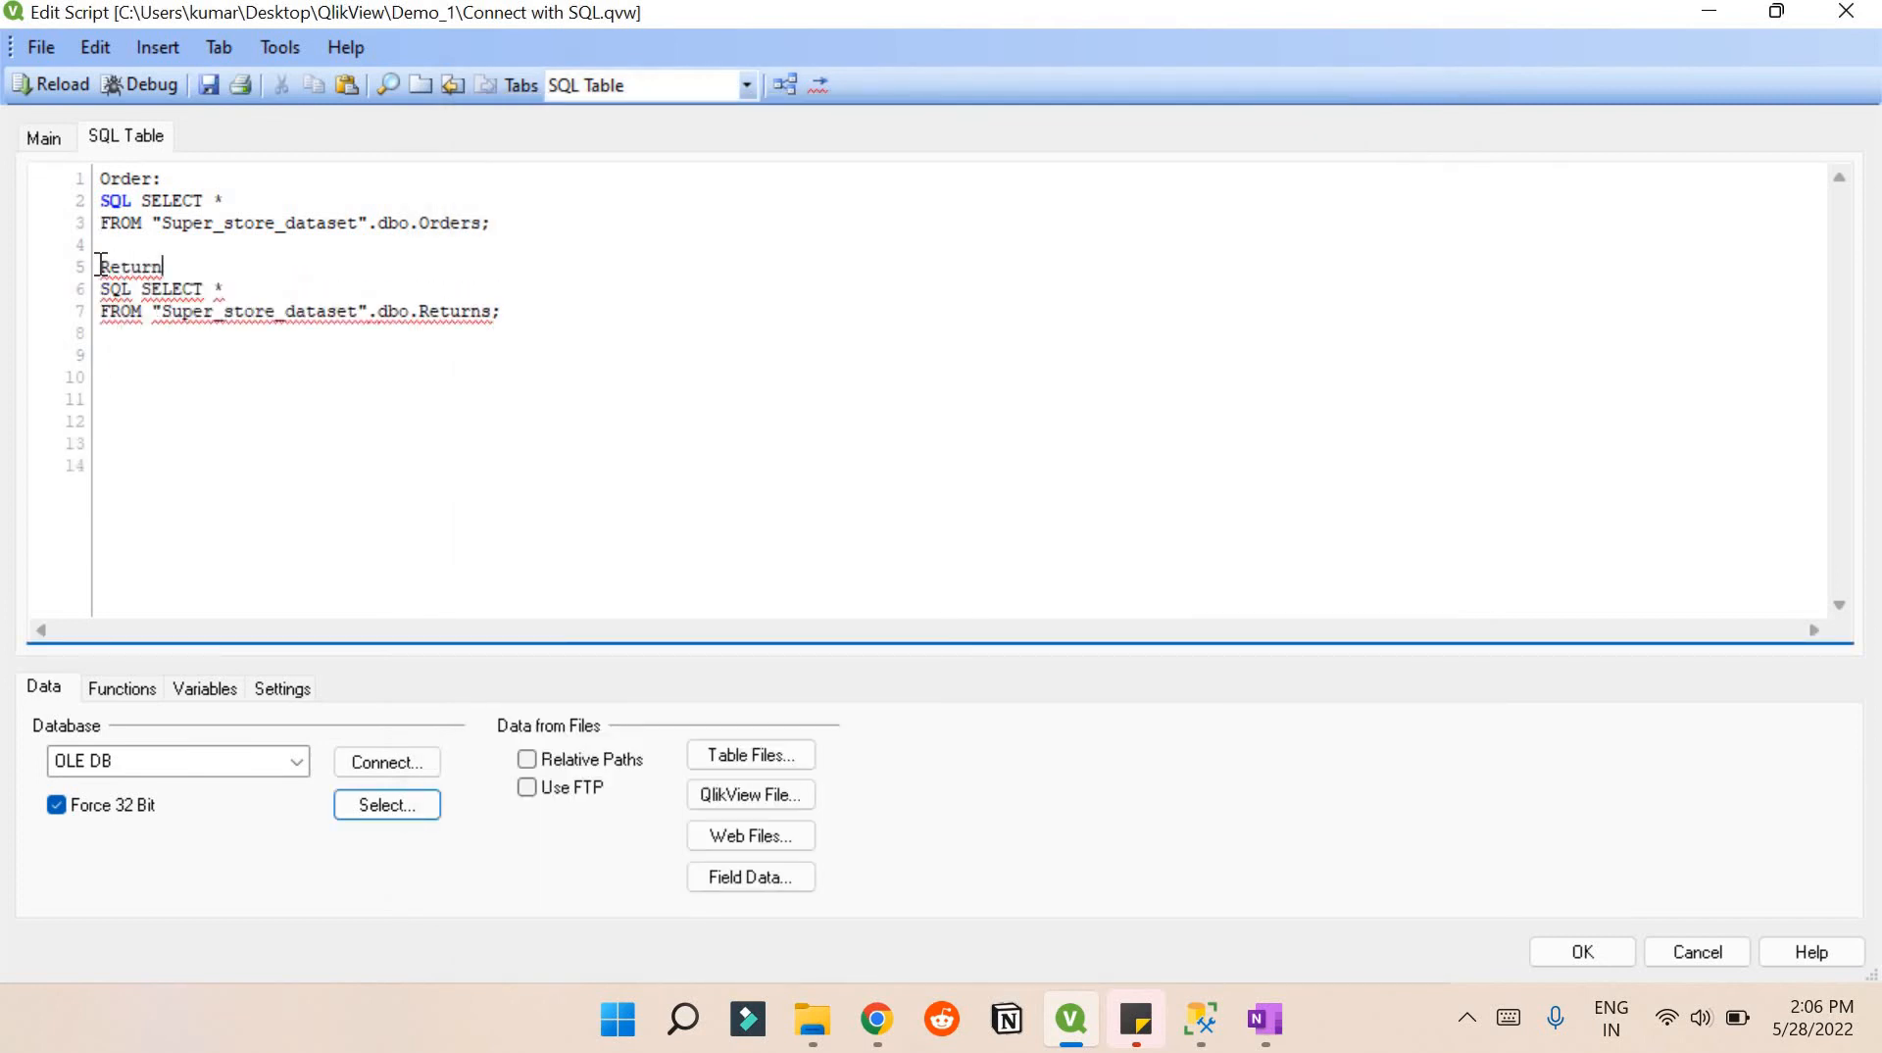
pyautogui.write('s:')
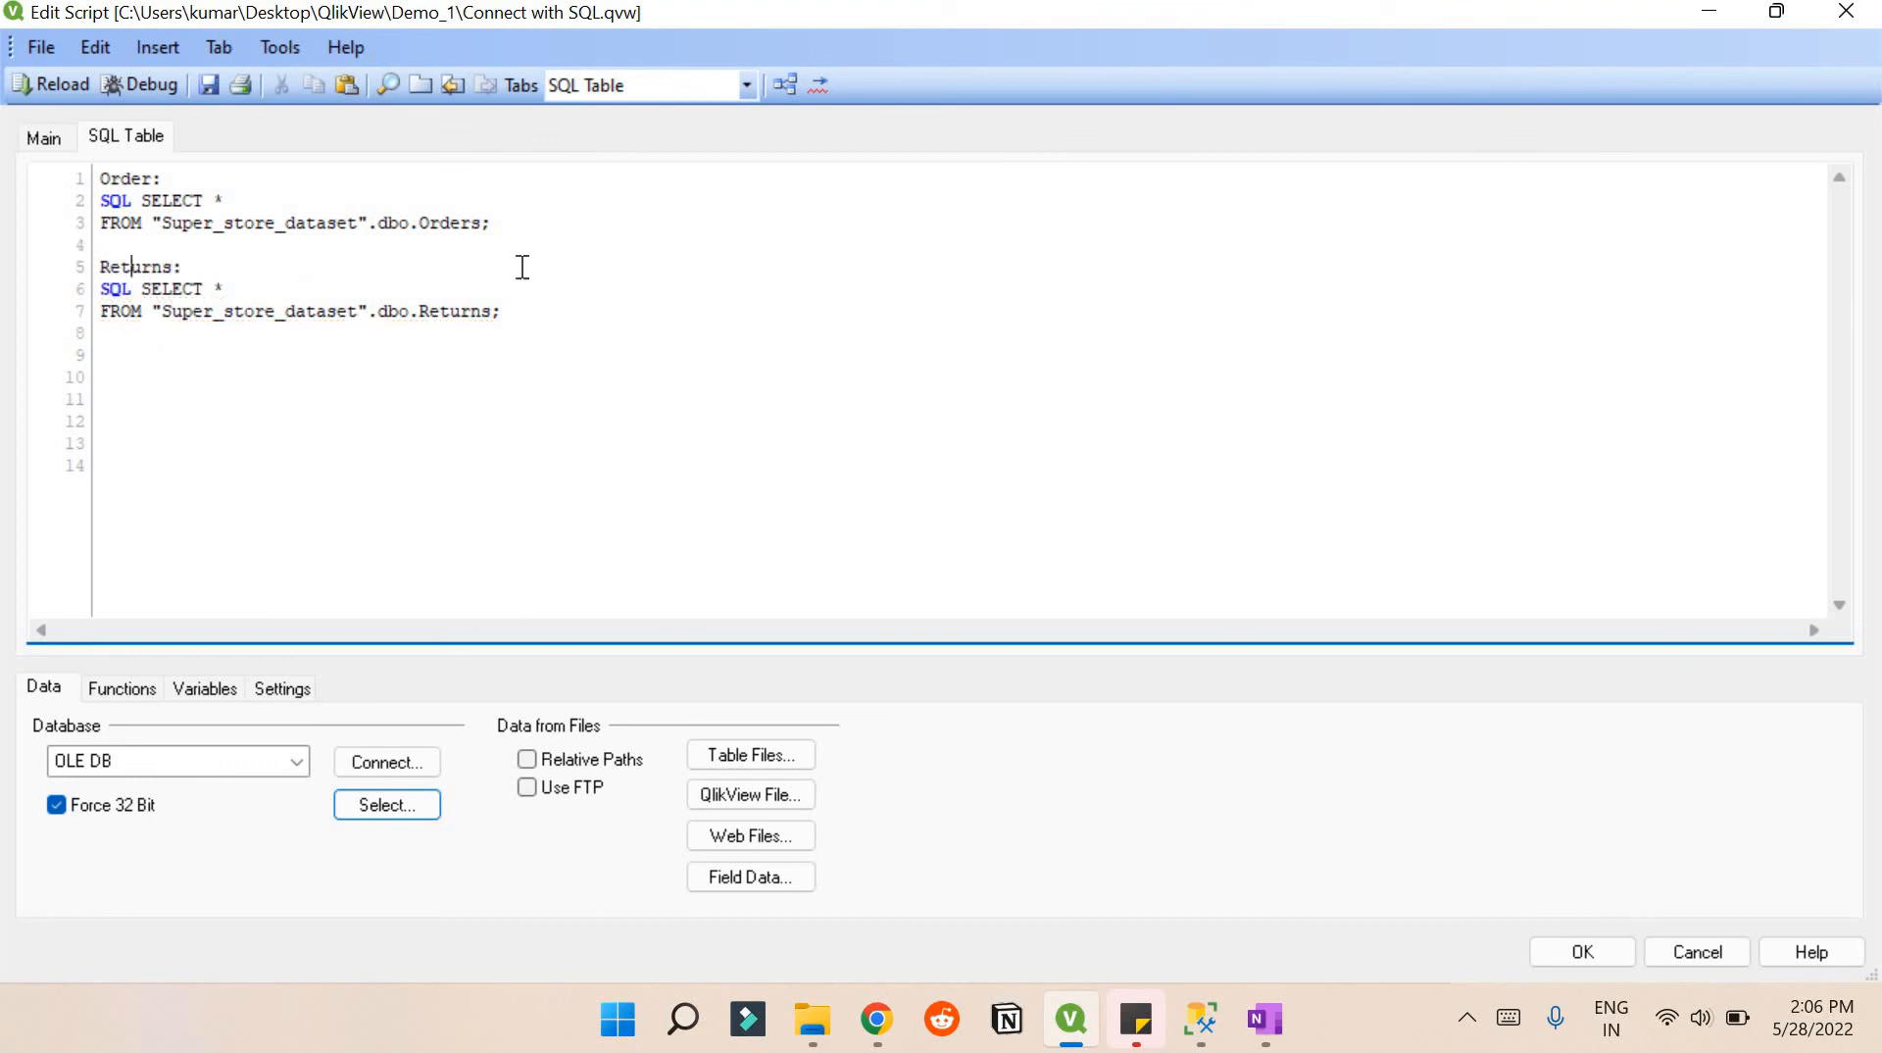
# Step: Save the document and reload the script to load both SQL Server tables
pyautogui.click(208, 87)
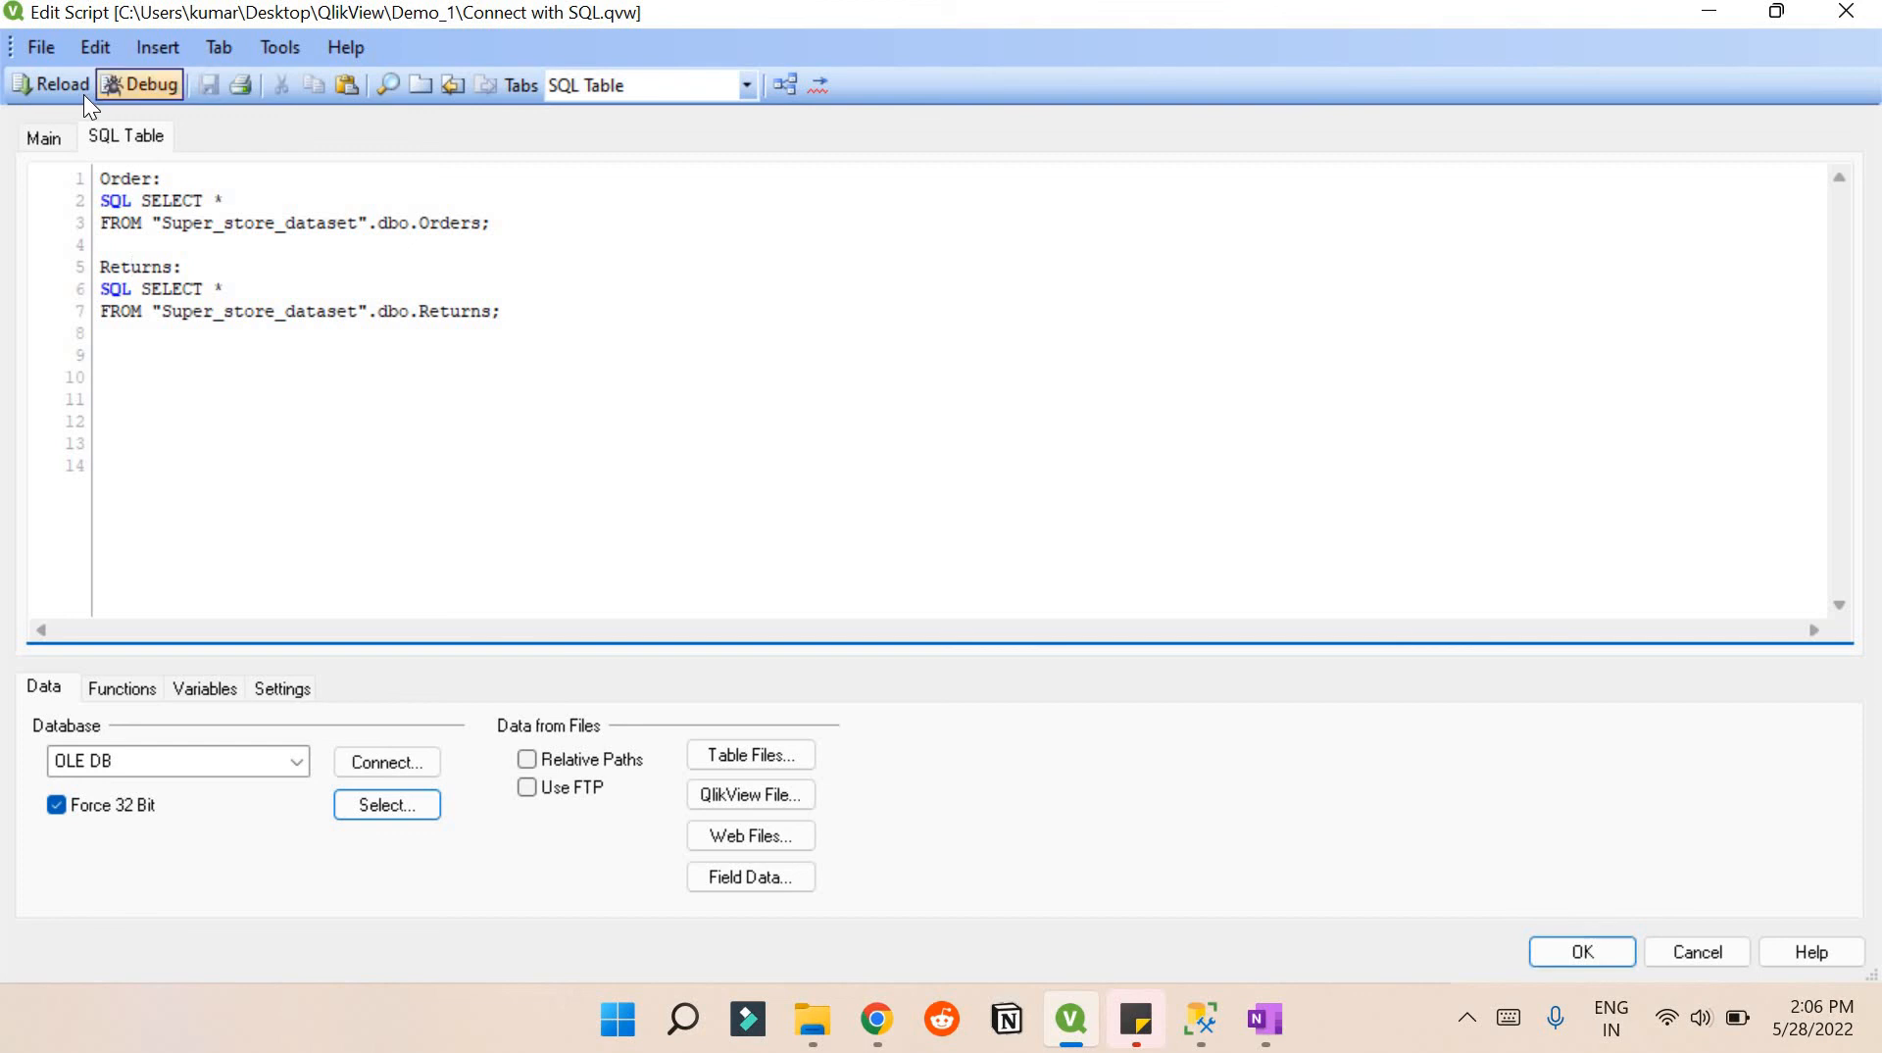
pyautogui.click(84, 95)
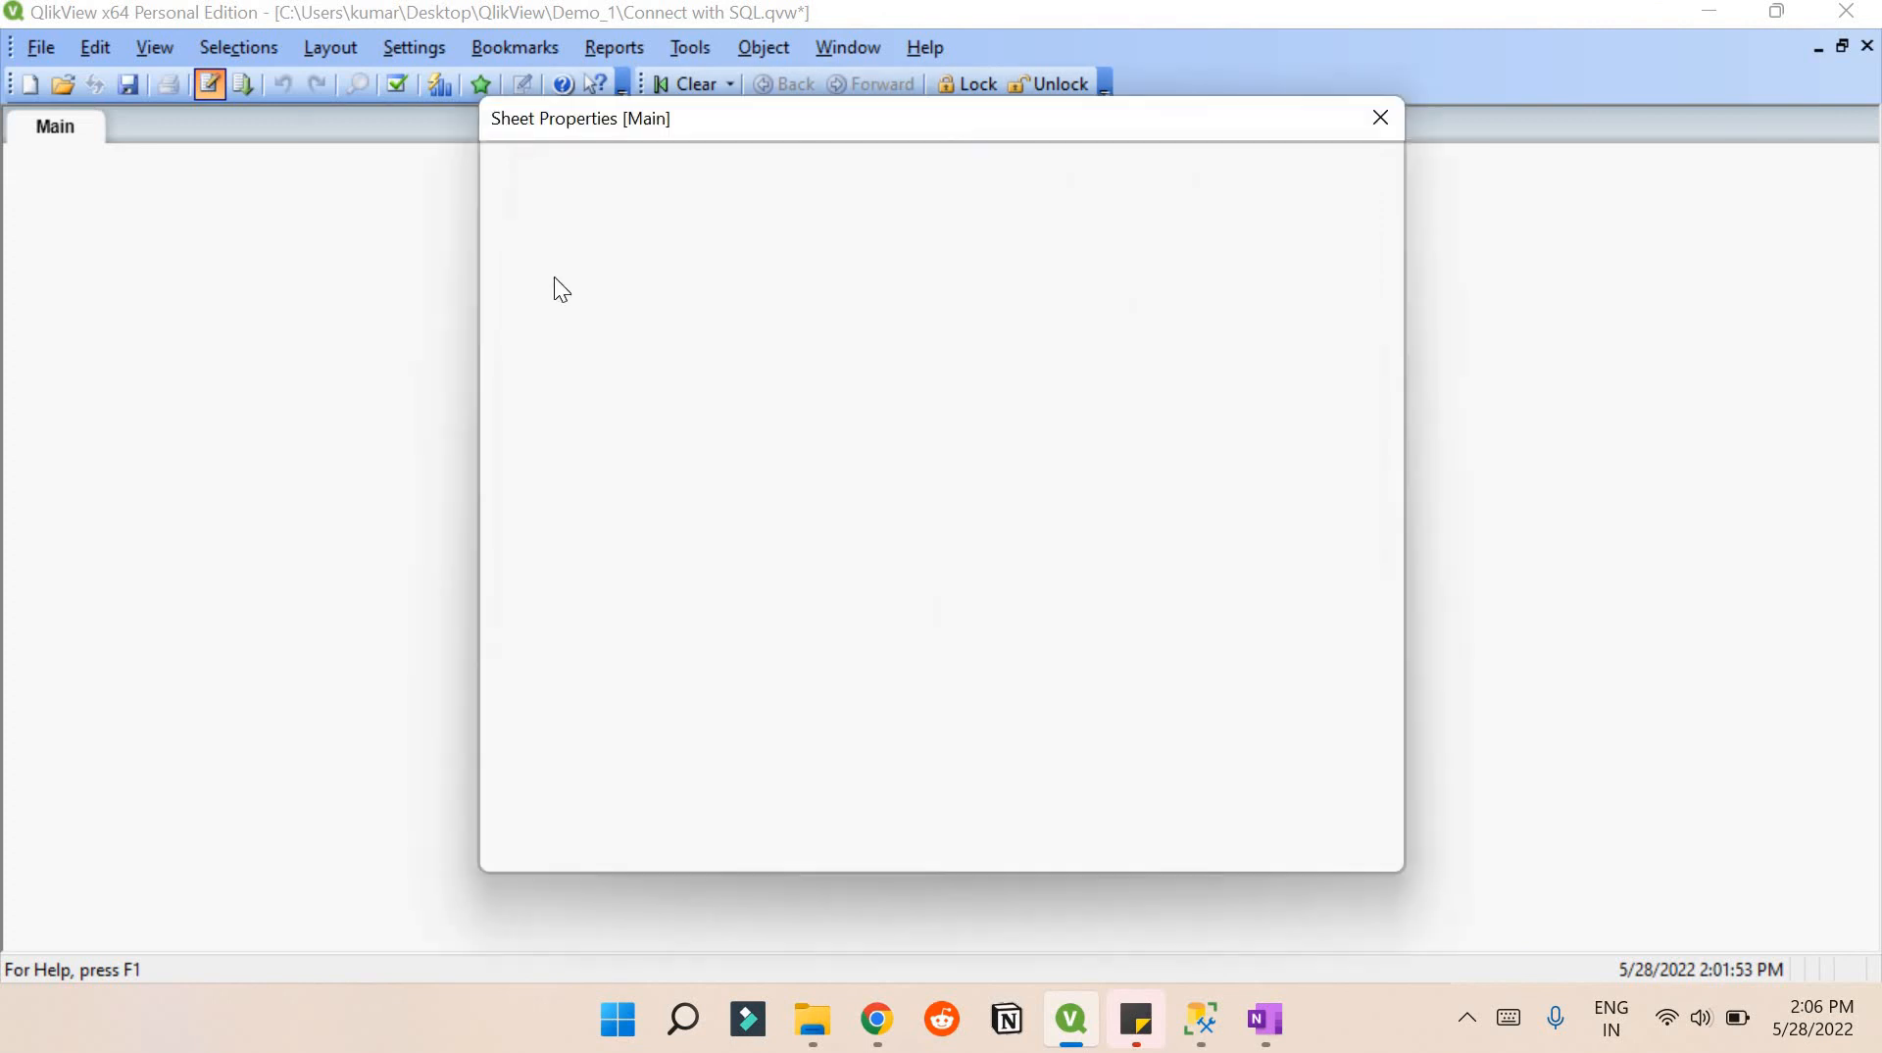
# Step: Review the fields available for the Main sheet without adding any, and examine the link between the loaded tables in the table viewer
pyautogui.scroll(-1, 670, 443)
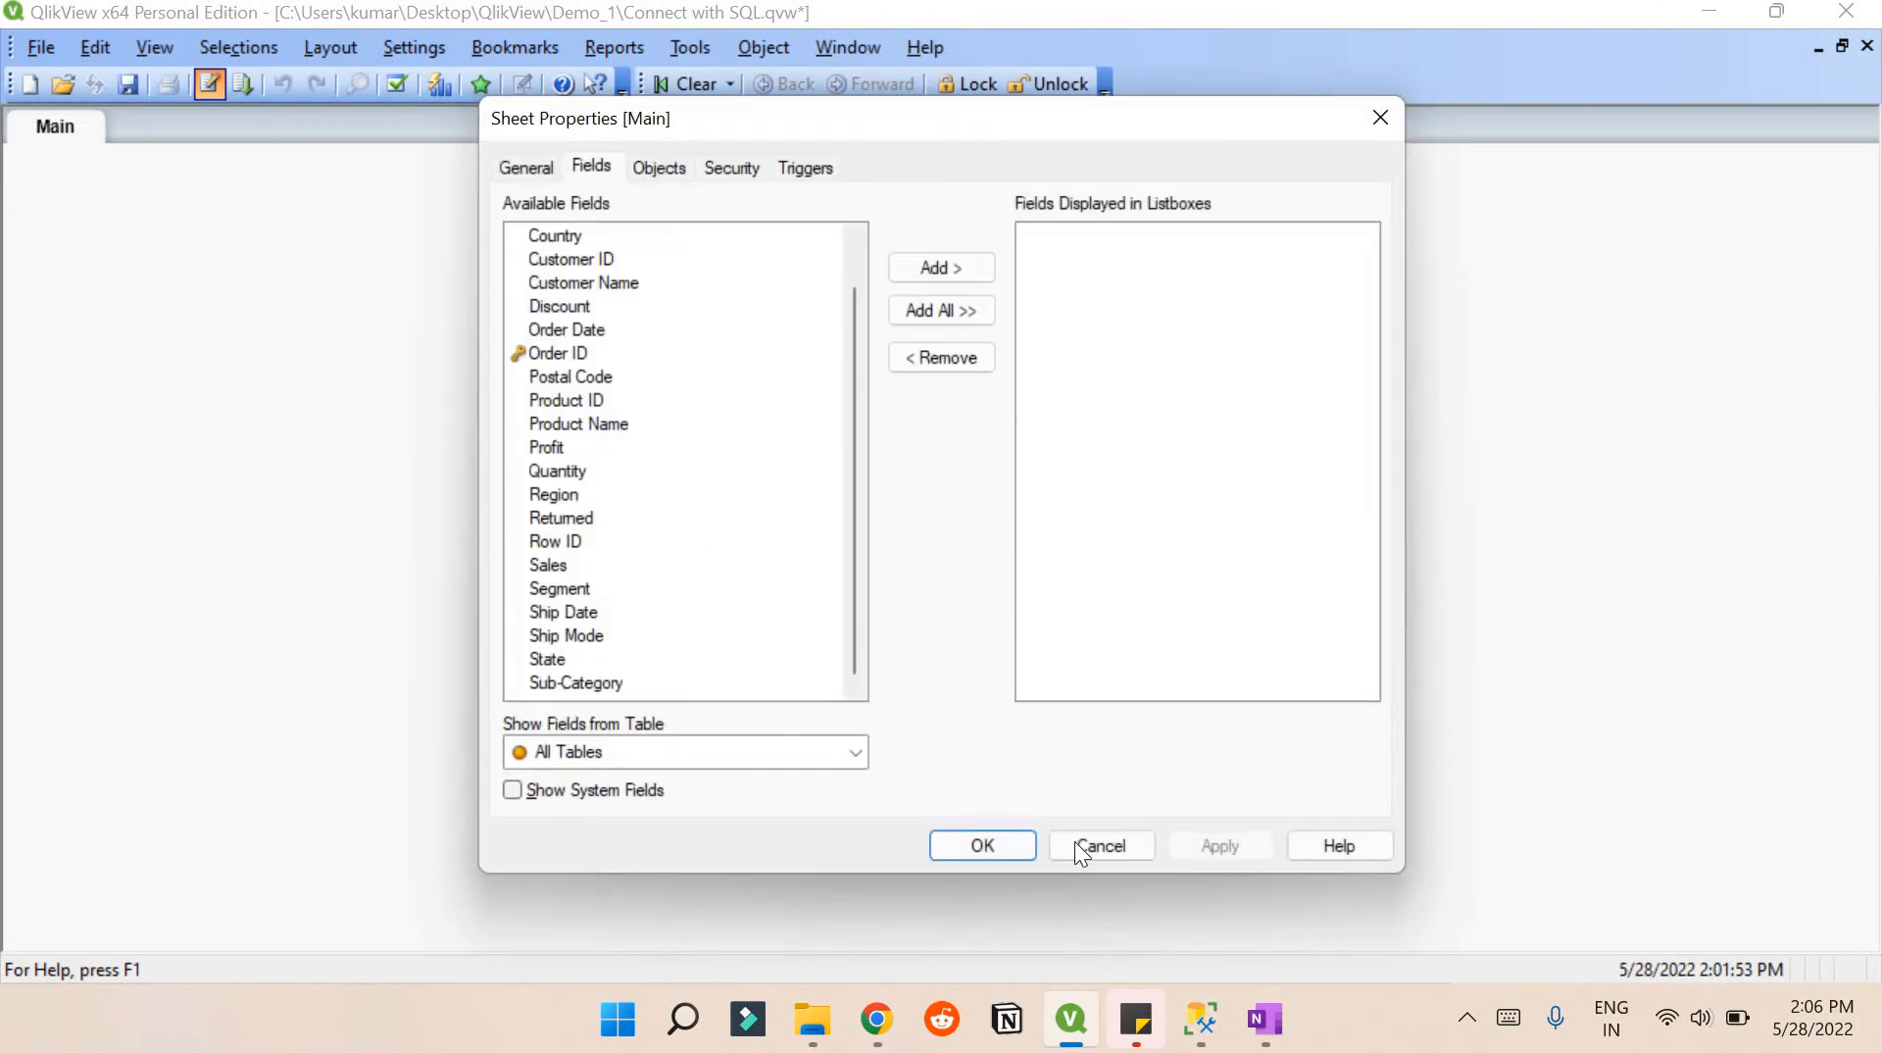
pyautogui.click(1100, 841)
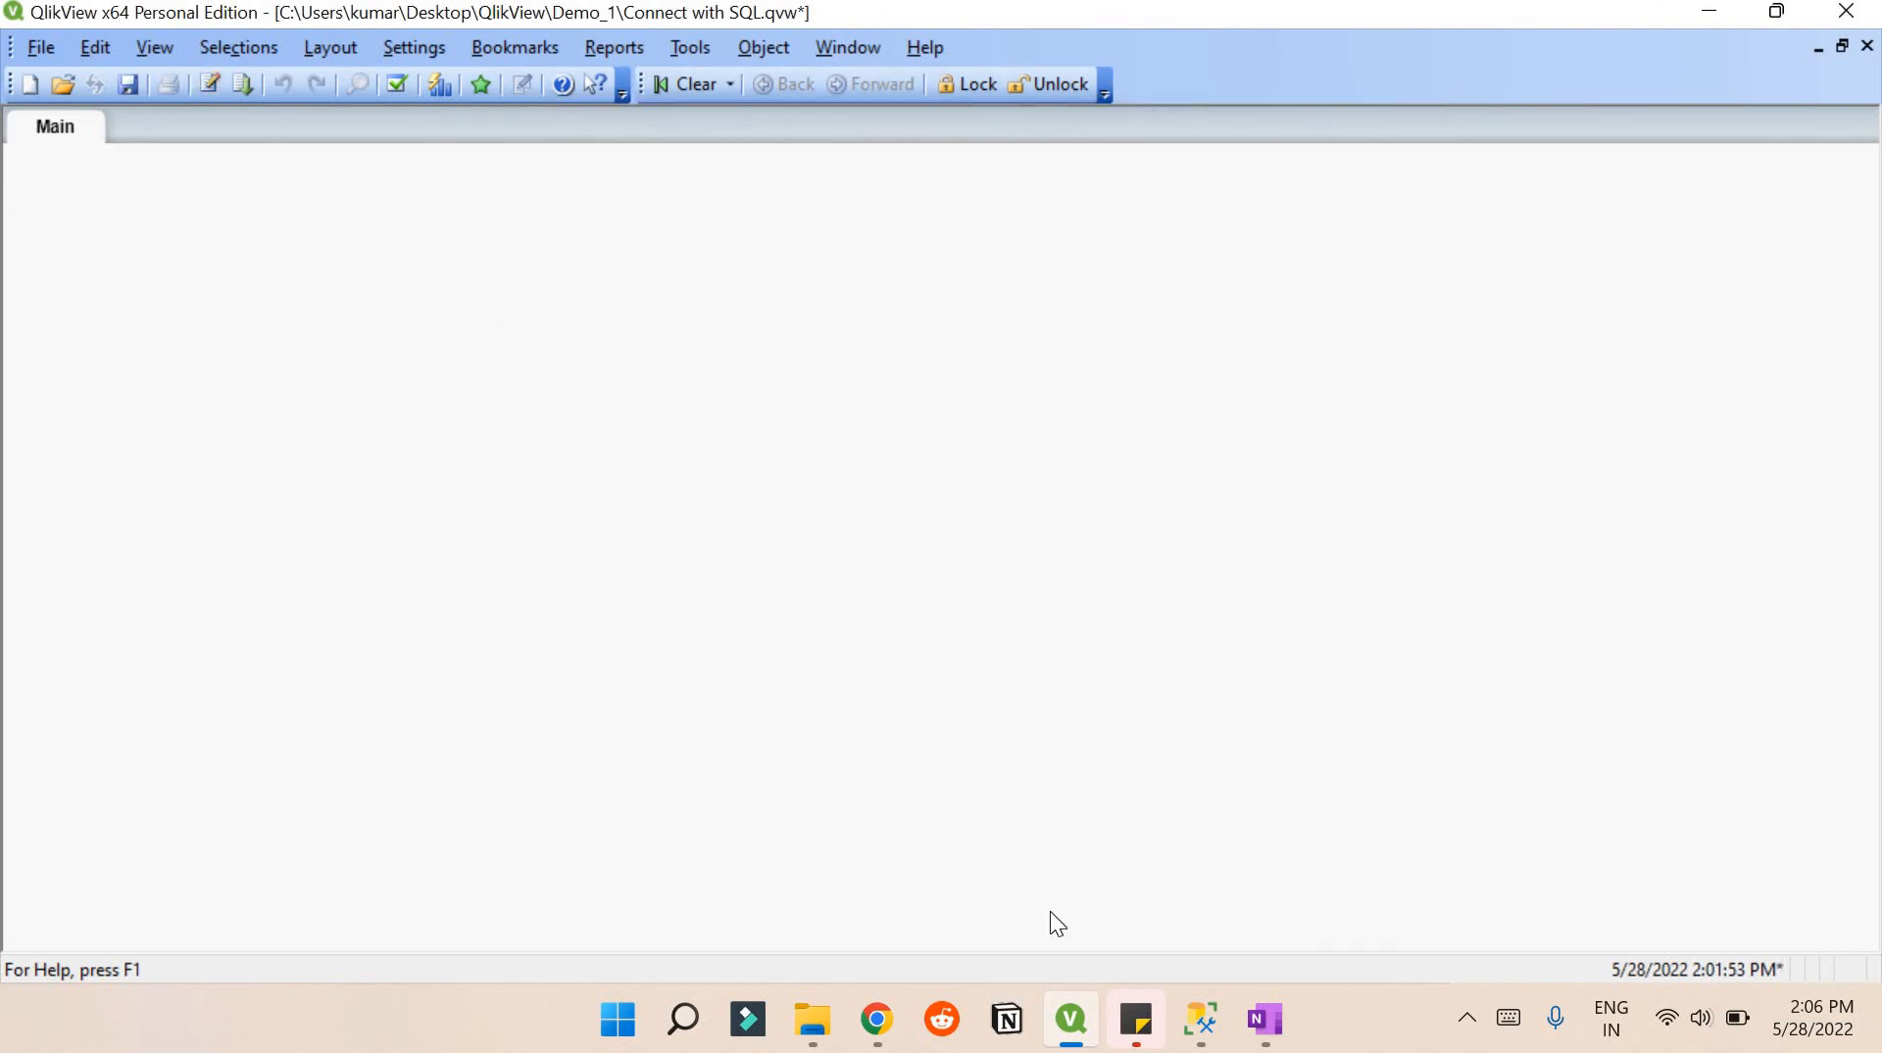
pyautogui.hotkey('ctrl', 't')
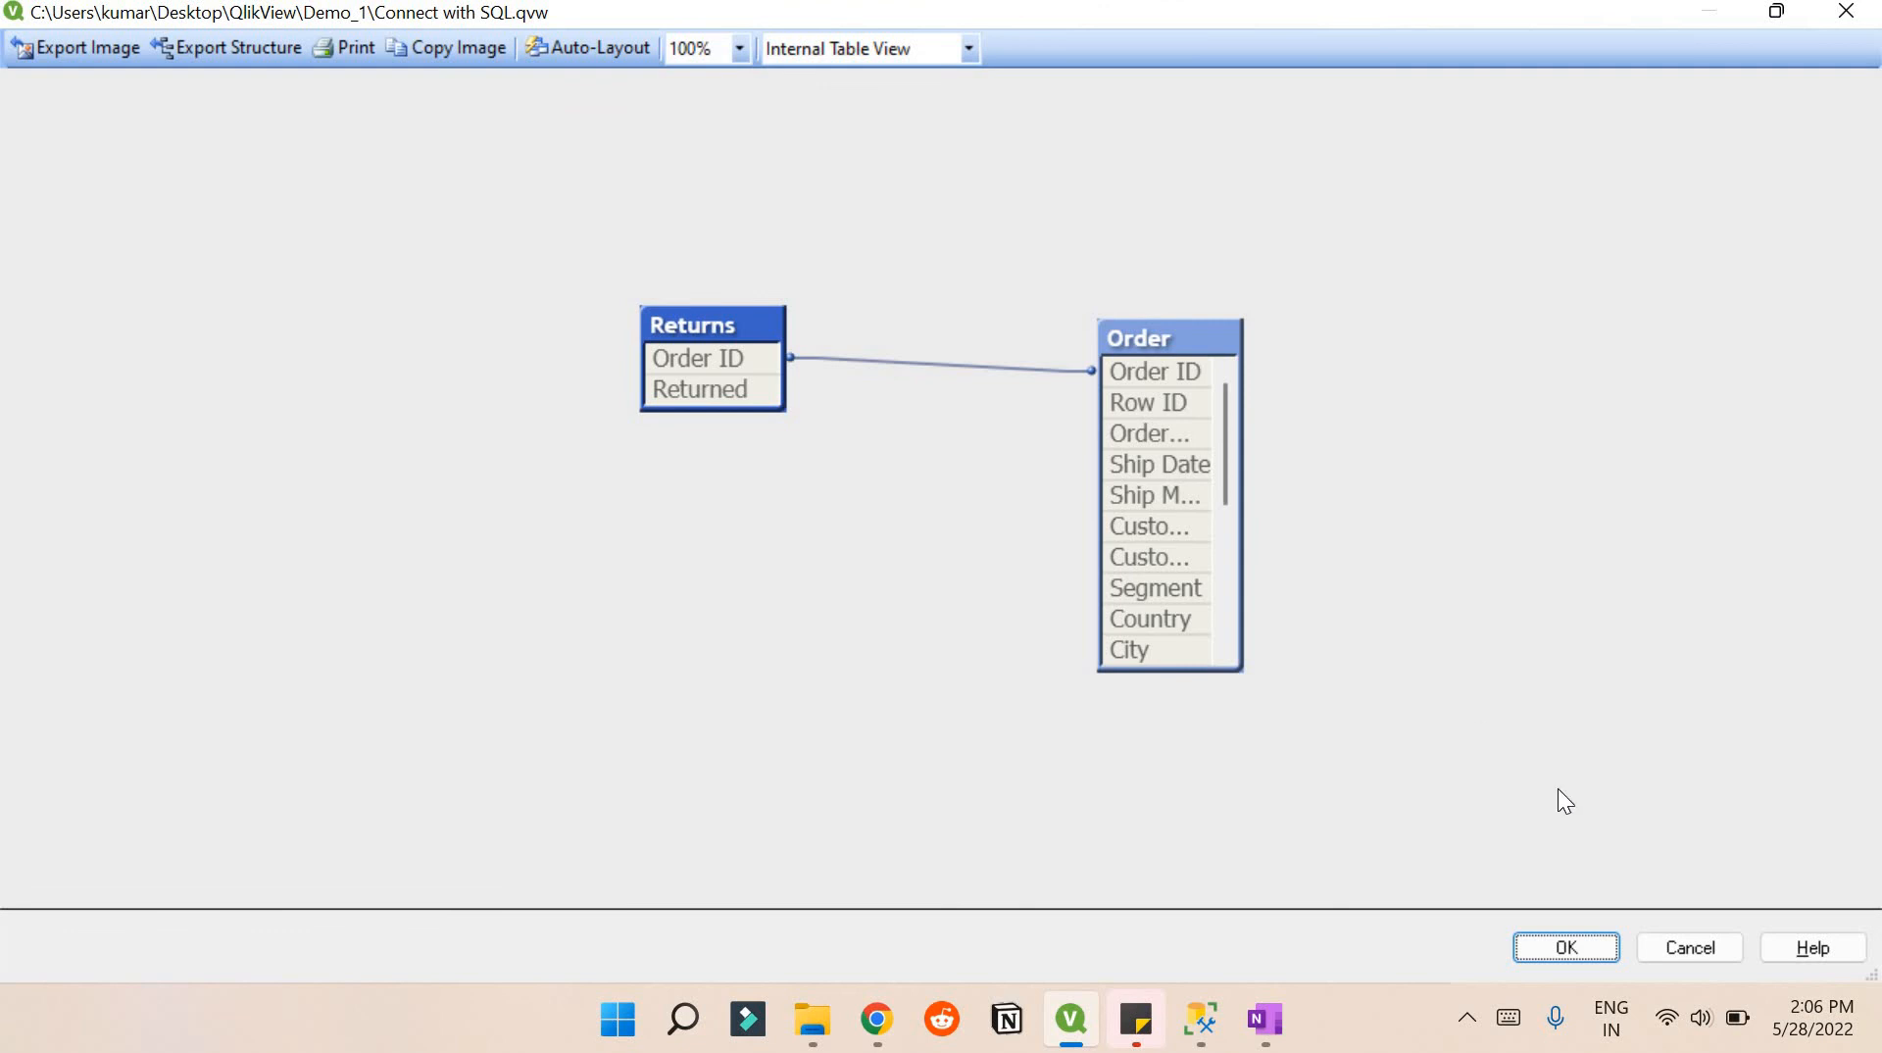
pyautogui.click(1657, 945)
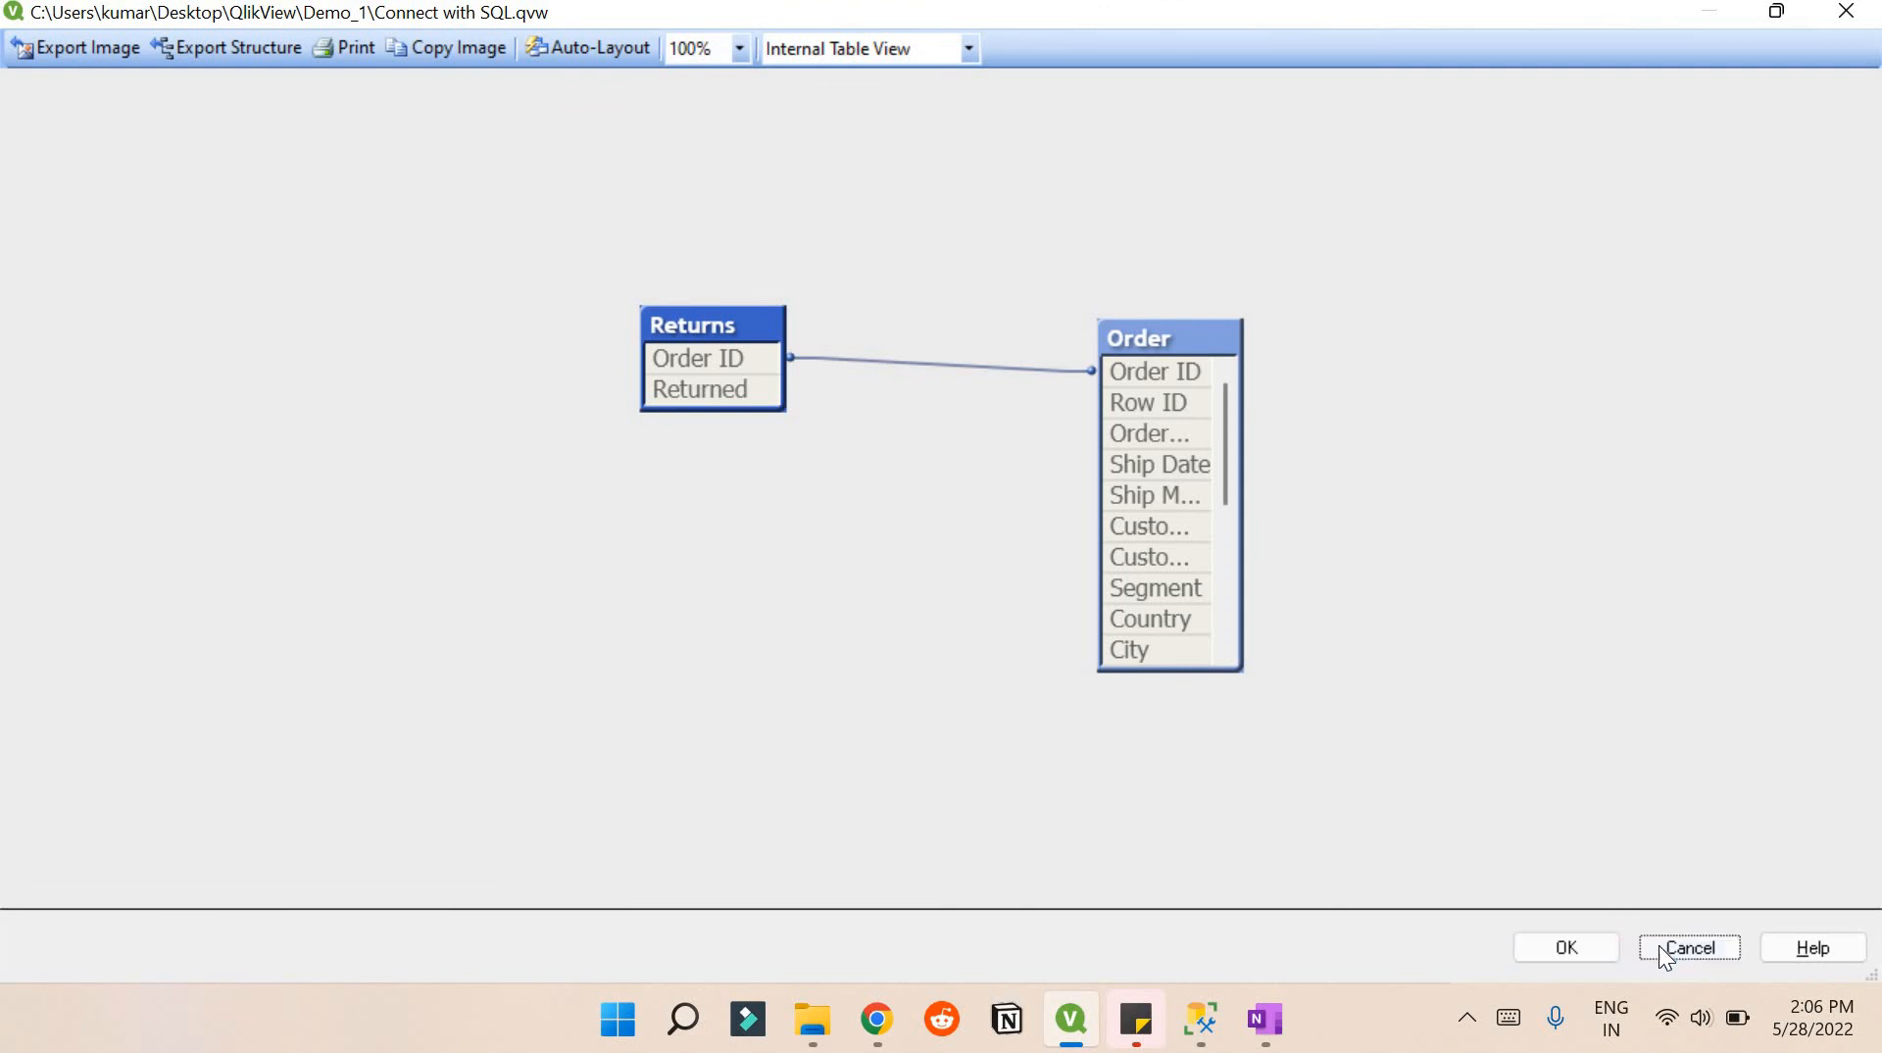